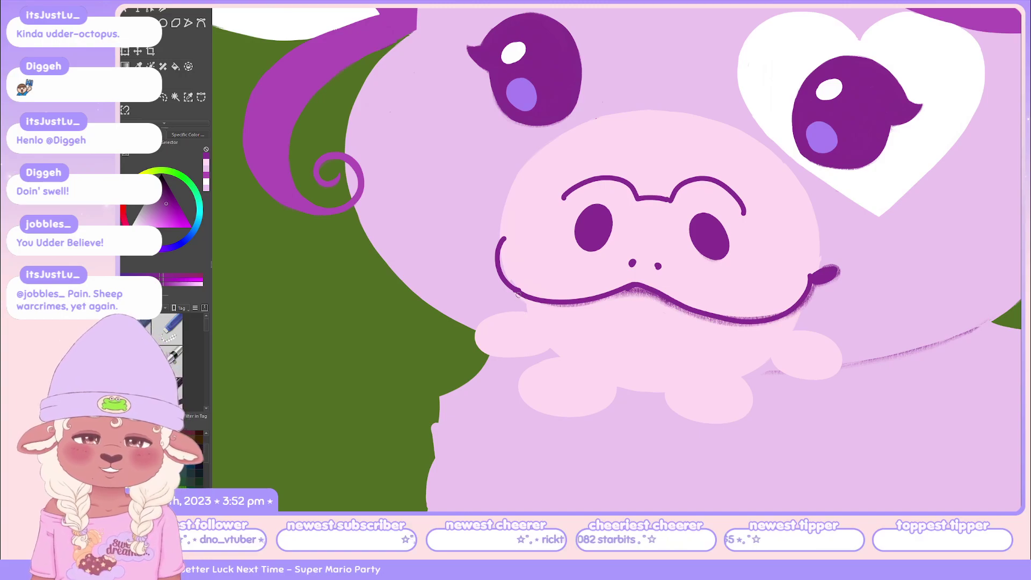
Draw the frog's two toed feet, the belly line between them and the adjoining leg lines in dark purple.
{"action": "mouse_move", "coordinate": [562, 357]}
{"action": "left_mouse_down"}
{"action": "mouse_move", "coordinate": [524, 367]}
{"action": "mouse_move", "coordinate": [554, 398]}
{"action": "mouse_move", "coordinate": [570, 387]}
{"action": "mouse_move", "coordinate": [576, 407]}
{"action": "mouse_move", "coordinate": [597, 377]}
{"action": "mouse_move", "coordinate": [669, 387]}
{"action": "mouse_move", "coordinate": [684, 410]}
{"action": "mouse_move", "coordinate": [696, 396]}
{"action": "mouse_move", "coordinate": [732, 395]}
{"action": "mouse_move", "coordinate": [742, 372]}
{"action": "left_mouse_up"}
{"action": "key", "text": "ctrl+z"}
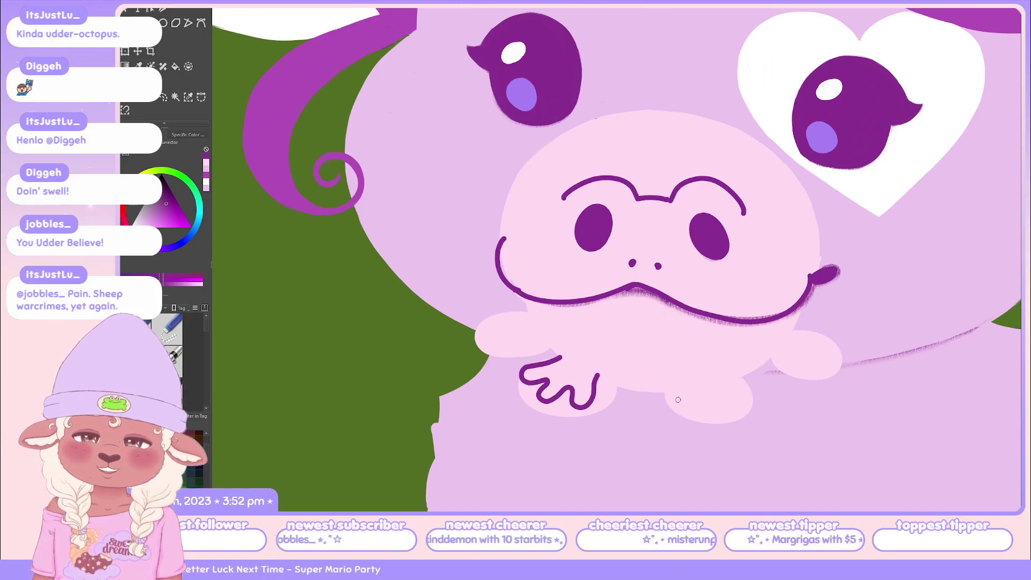
{"action": "mouse_move", "coordinate": [600, 373]}
{"action": "left_mouse_down"}
{"action": "mouse_move", "coordinate": [673, 384]}
{"action": "mouse_move", "coordinate": [689, 412]}
{"action": "mouse_move", "coordinate": [710, 397]}
{"action": "mouse_move", "coordinate": [734, 406]}
{"action": "mouse_move", "coordinate": [732, 390]}
{"action": "mouse_move", "coordinate": [748, 389]}
{"action": "mouse_move", "coordinate": [732, 375]}
{"action": "mouse_move", "coordinate": [772, 343]}
{"action": "left_mouse_up"}
{"action": "left_click_drag", "start_coordinate": [541, 340], "coordinate": [557, 354]}
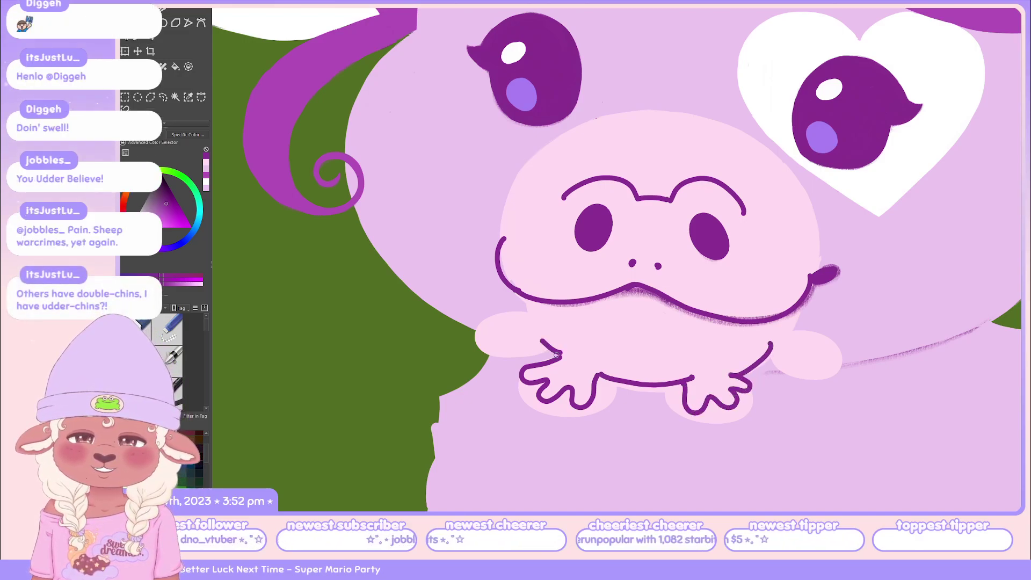
Draw the frog's two raised hands with fingers and join their arms to the body below the head.
{"action": "mouse_move", "coordinate": [527, 317]}
{"action": "left_mouse_down"}
{"action": "mouse_move", "coordinate": [489, 326]}
{"action": "mouse_move", "coordinate": [514, 335]}
{"action": "mouse_move", "coordinate": [504, 351]}
{"action": "mouse_move", "coordinate": [525, 348]}
{"action": "mouse_move", "coordinate": [511, 319]}
{"action": "mouse_move", "coordinate": [479, 330]}
{"action": "mouse_move", "coordinate": [507, 360]}
{"action": "mouse_move", "coordinate": [543, 345]}
{"action": "left_mouse_up"}
{"action": "key", "text": "ctrl+z"}
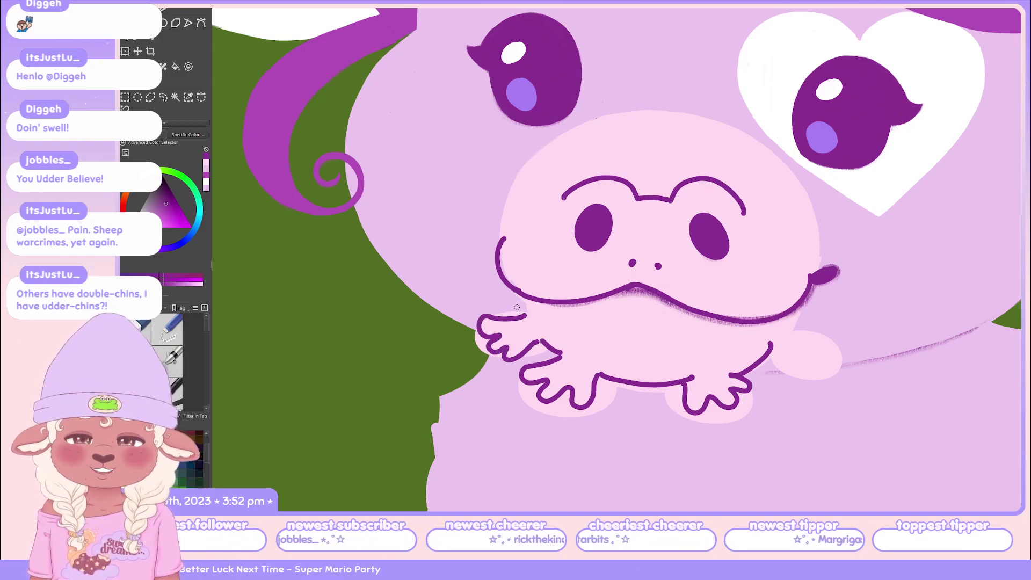
{"action": "left_click_drag", "start_coordinate": [517, 290], "coordinate": [526, 314]}
{"action": "key", "text": "ctrl+z"}
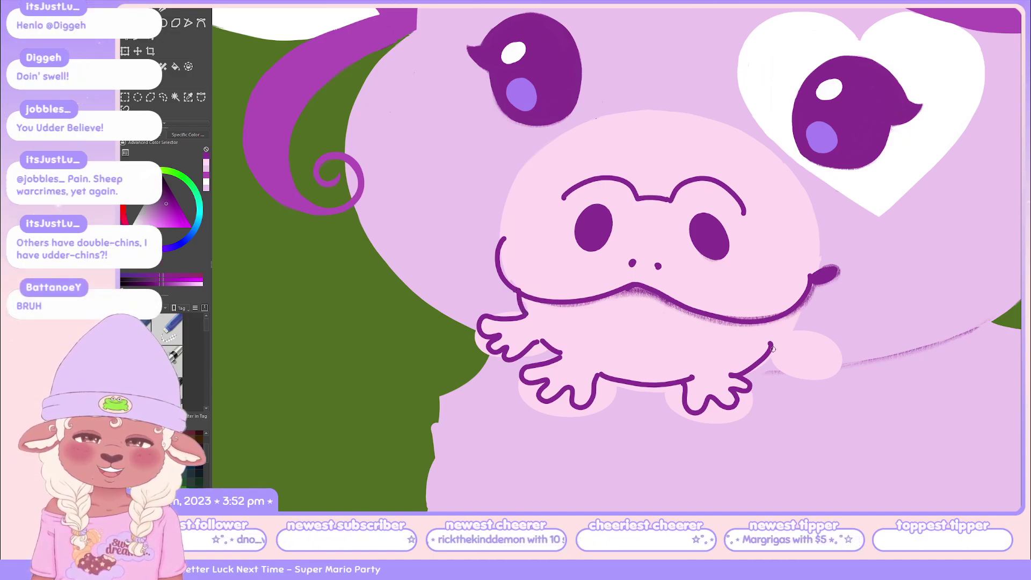
{"action": "mouse_move", "coordinate": [771, 345]}
{"action": "left_mouse_down"}
{"action": "mouse_move", "coordinate": [808, 375]}
{"action": "mouse_move", "coordinate": [805, 363]}
{"action": "mouse_move", "coordinate": [820, 365]}
{"action": "mouse_move", "coordinate": [827, 347]}
{"action": "mouse_move", "coordinate": [798, 339]}
{"action": "mouse_move", "coordinate": [800, 310]}
{"action": "left_mouse_up"}
{"action": "key", "text": "ctrl+z"}
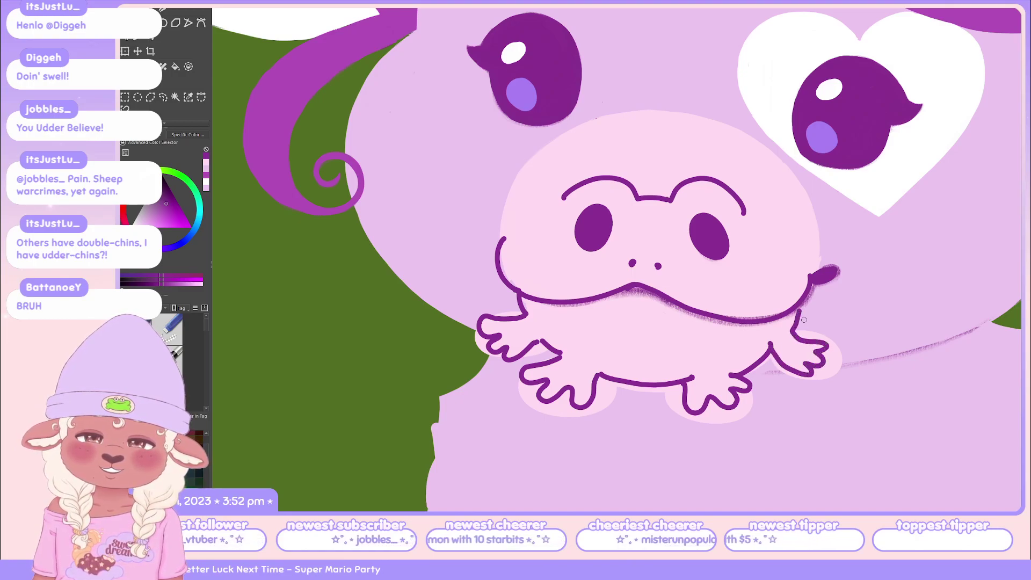
Outline the top of the frog's head with a dark purple arc running from one cheek to the other.
{"action": "mouse_move", "coordinate": [511, 239]}
{"action": "left_mouse_down"}
{"action": "mouse_move", "coordinate": [572, 140]}
{"action": "mouse_move", "coordinate": [720, 137]}
{"action": "mouse_move", "coordinate": [805, 246]}
{"action": "left_mouse_up"}
{"action": "key", "text": "ctrl+z"}
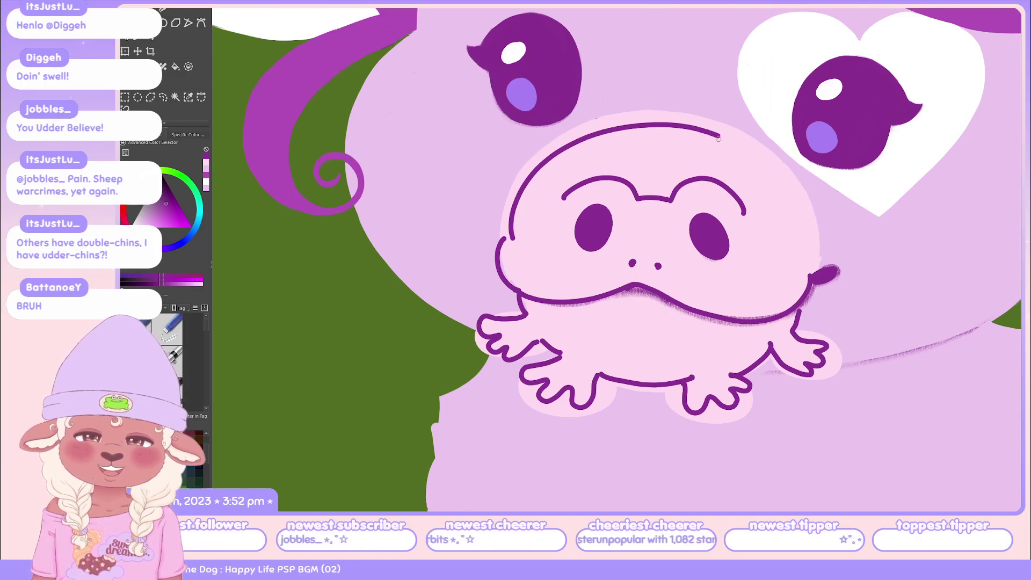
{"action": "mouse_move", "coordinate": [712, 130]}
{"action": "left_mouse_down"}
{"action": "mouse_move", "coordinate": [805, 220]}
{"action": "mouse_move", "coordinate": [806, 252]}
{"action": "left_mouse_up"}
{"action": "key", "text": "ctrl+z"}
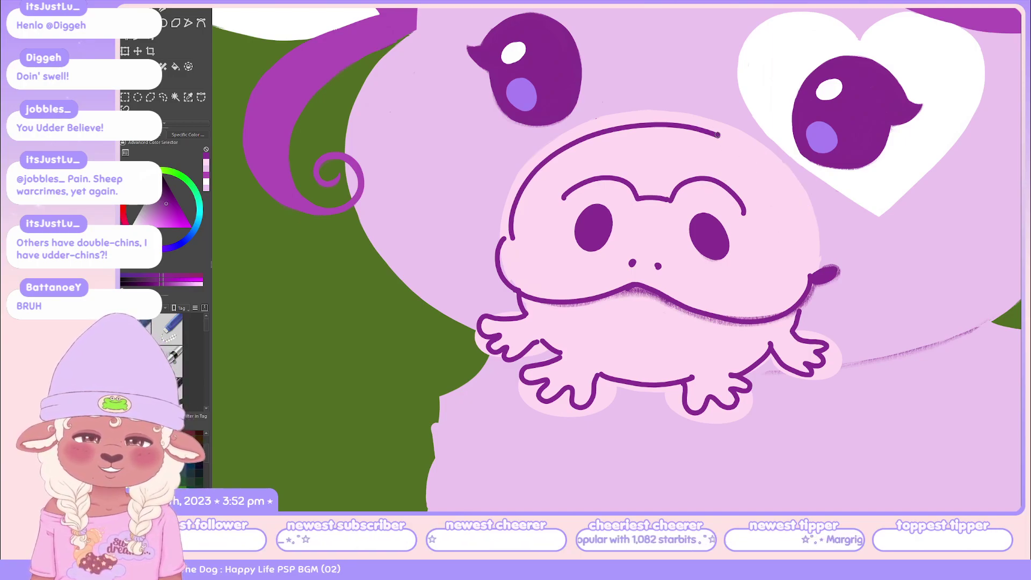
{"action": "mouse_move", "coordinate": [717, 134]}
{"action": "left_mouse_down"}
{"action": "mouse_move", "coordinate": [801, 249]}
{"action": "mouse_move", "coordinate": [708, 256]}
{"action": "left_mouse_up"}
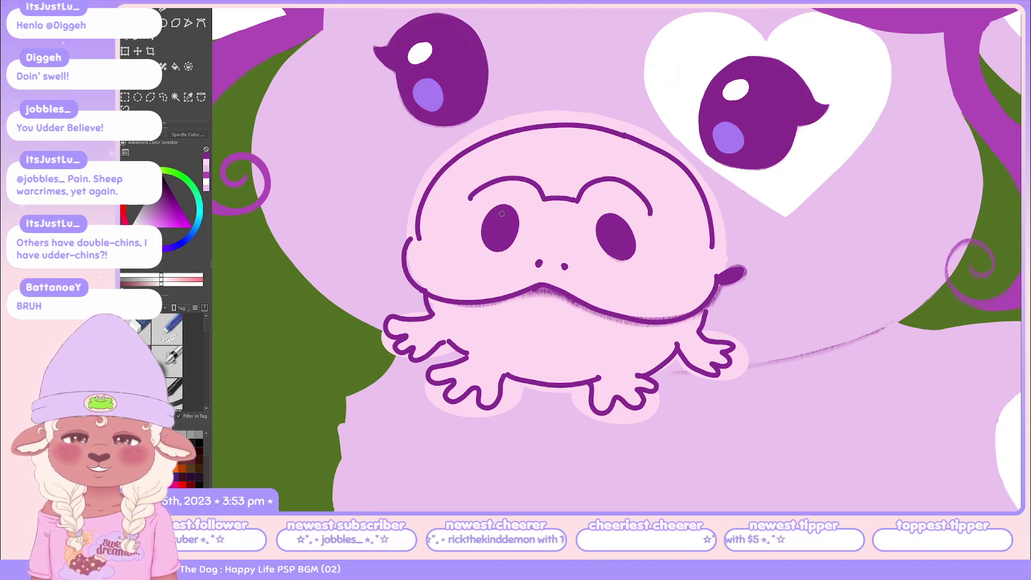
Add a small white highlight to each of the frog's eyes and draw a rounded purple tongue below the mouth's peak.
{"action": "left_click_drag", "start_coordinate": [502, 214], "coordinate": [500, 214]}
{"action": "left_click_drag", "start_coordinate": [604, 225], "coordinate": [604, 226]}
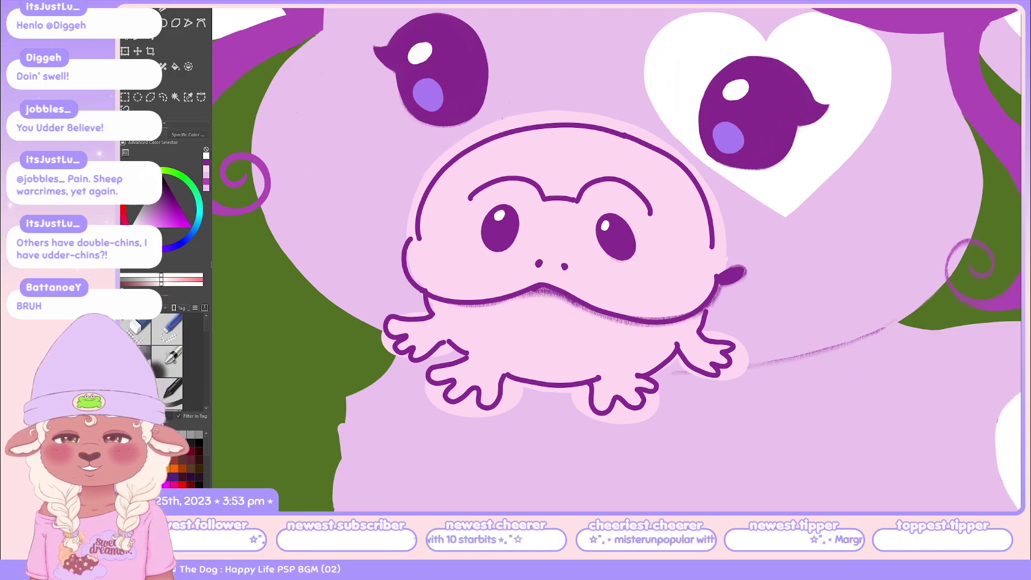
{"action": "key", "text": "x"}
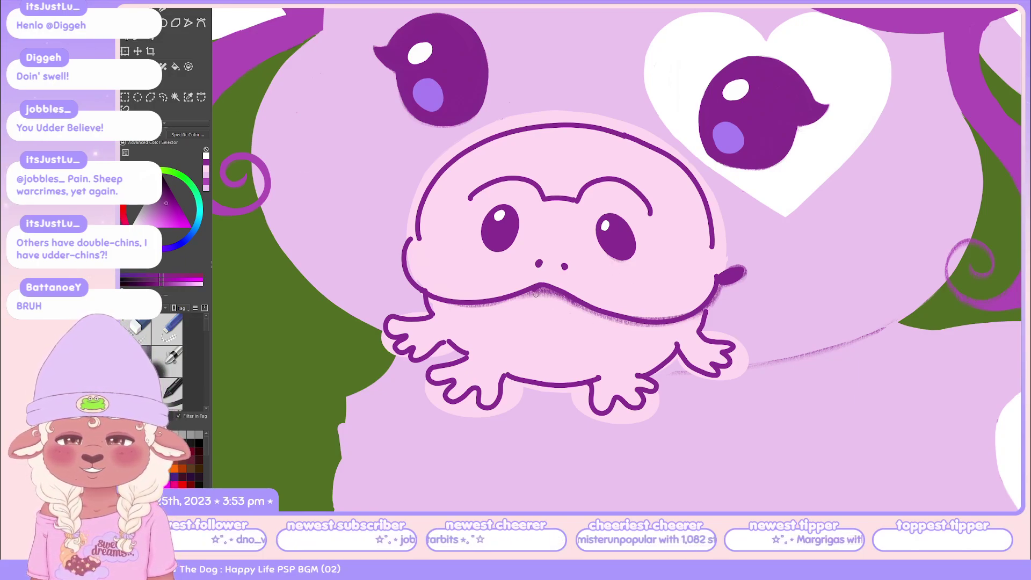
{"action": "mouse_move", "coordinate": [535, 290]}
{"action": "left_mouse_down"}
{"action": "mouse_move", "coordinate": [559, 329]}
{"action": "mouse_move", "coordinate": [580, 322]}
{"action": "left_mouse_up"}
{"action": "key", "text": "ctrl+z"}
{"action": "mouse_move", "coordinate": [534, 289]}
{"action": "left_mouse_down"}
{"action": "mouse_move", "coordinate": [552, 316]}
{"action": "mouse_move", "coordinate": [563, 306]}
{"action": "mouse_move", "coordinate": [540, 314]}
{"action": "mouse_move", "coordinate": [566, 300]}
{"action": "left_mouse_up"}
{"action": "key", "text": "ctrl+z"}
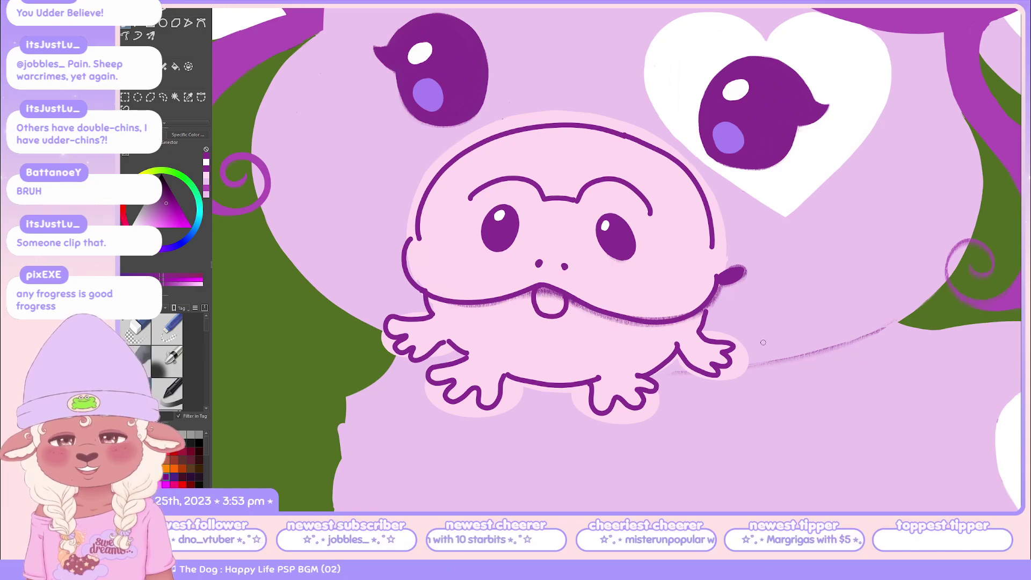
{"action": "scroll", "coordinate": [668, 306], "scroll_direction": "down", "scroll_amount": 1}
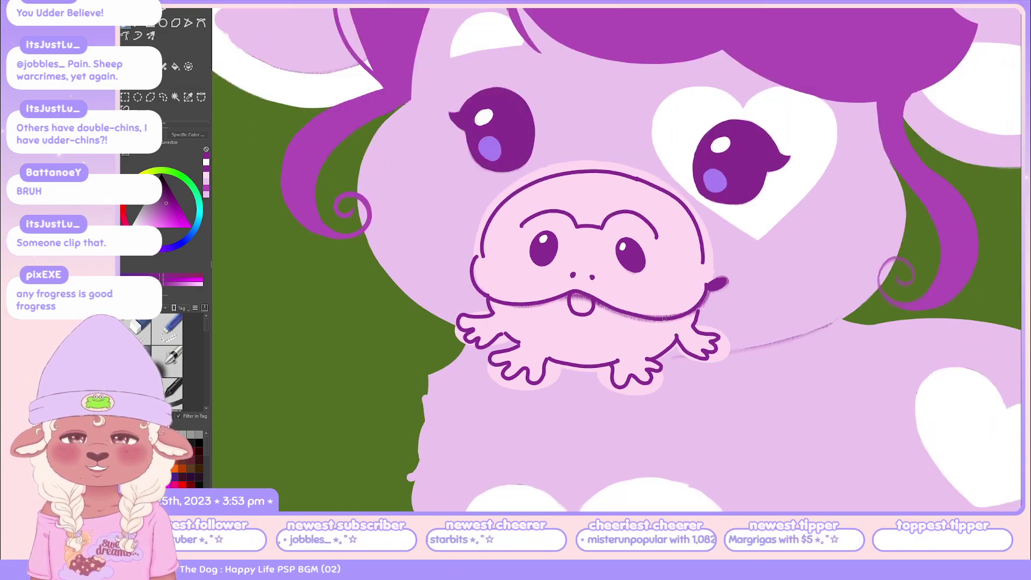
{"action": "scroll", "coordinate": [664, 319], "scroll_direction": "up", "scroll_amount": 1}
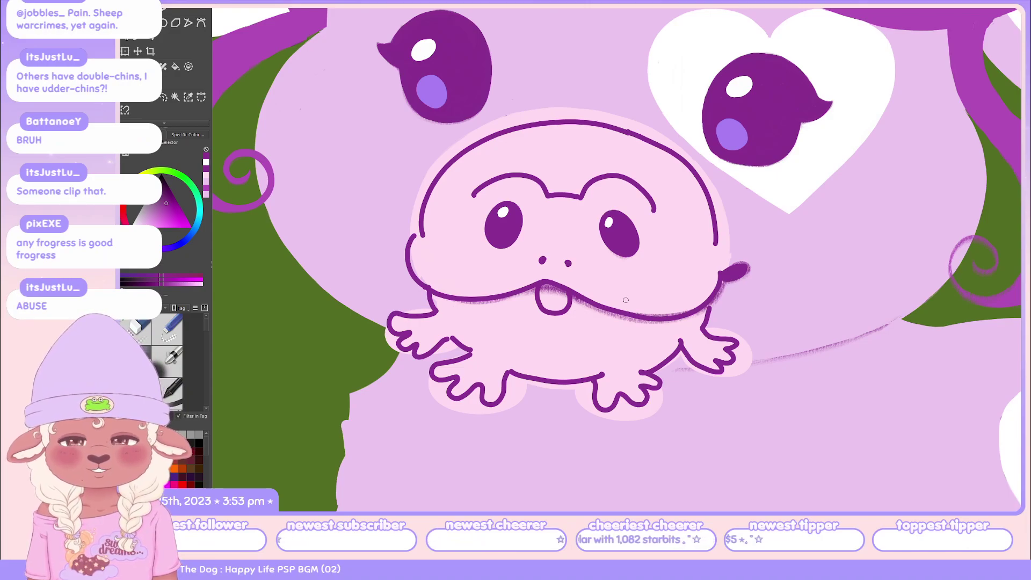
{"action": "scroll", "coordinate": [626, 300], "scroll_direction": "down", "scroll_amount": 4}
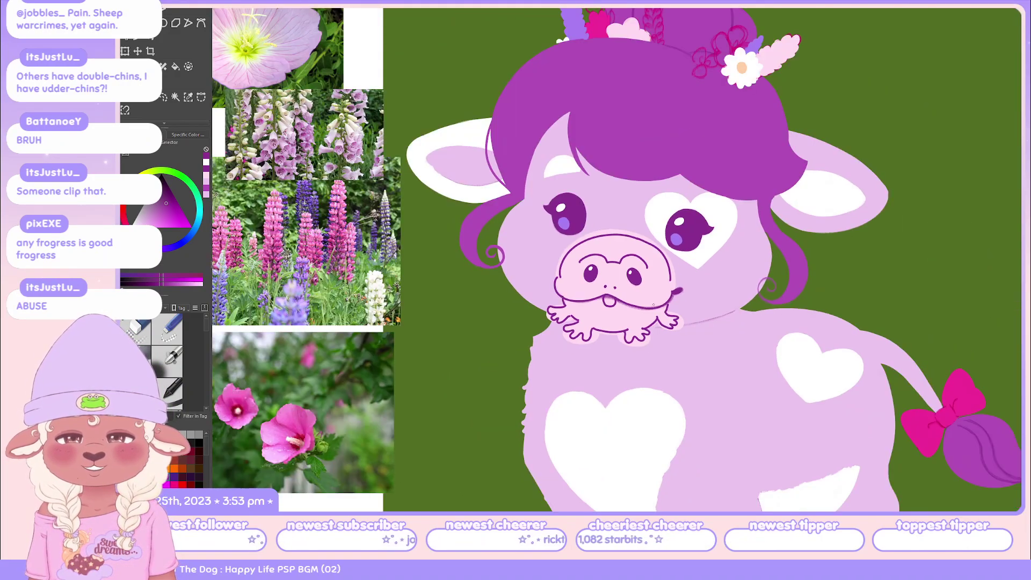
{"action": "scroll", "coordinate": [719, 325], "scroll_direction": "up", "scroll_amount": 4}
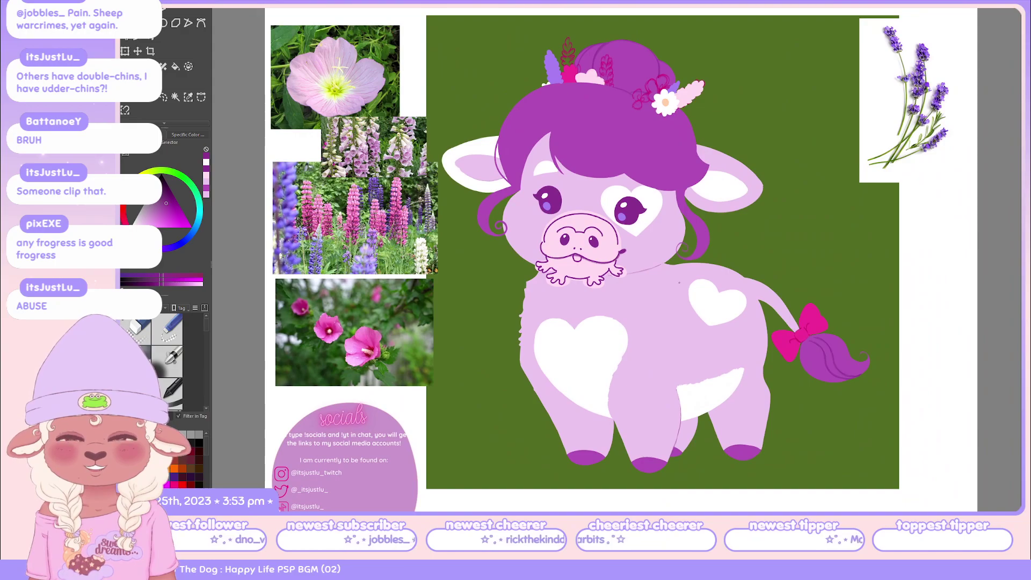
{"action": "scroll", "coordinate": [610, 243], "scroll_direction": "up", "scroll_amount": 4}
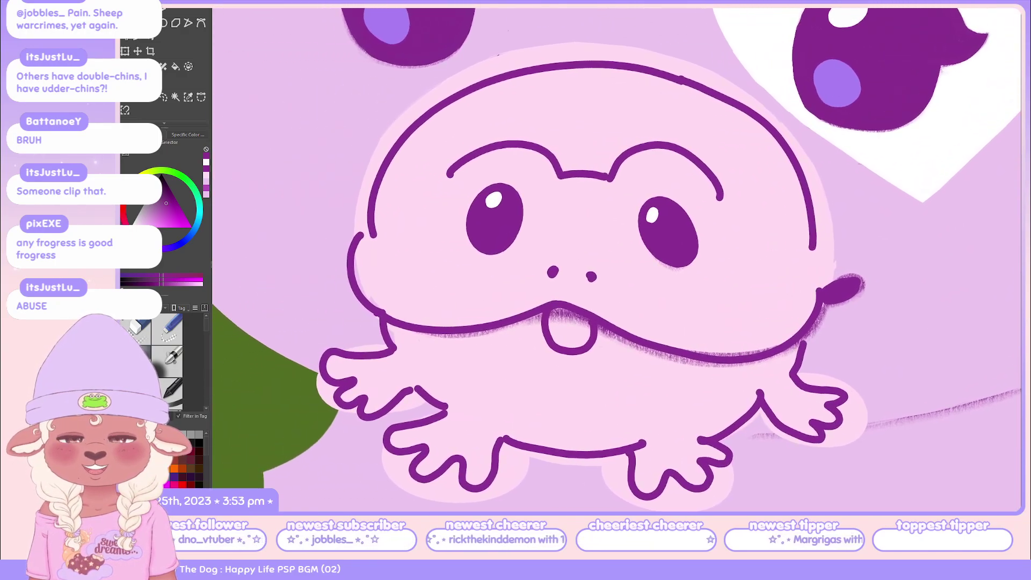
{"action": "left_click_drag", "start_coordinate": [299, 341], "coordinate": [317, 327]}
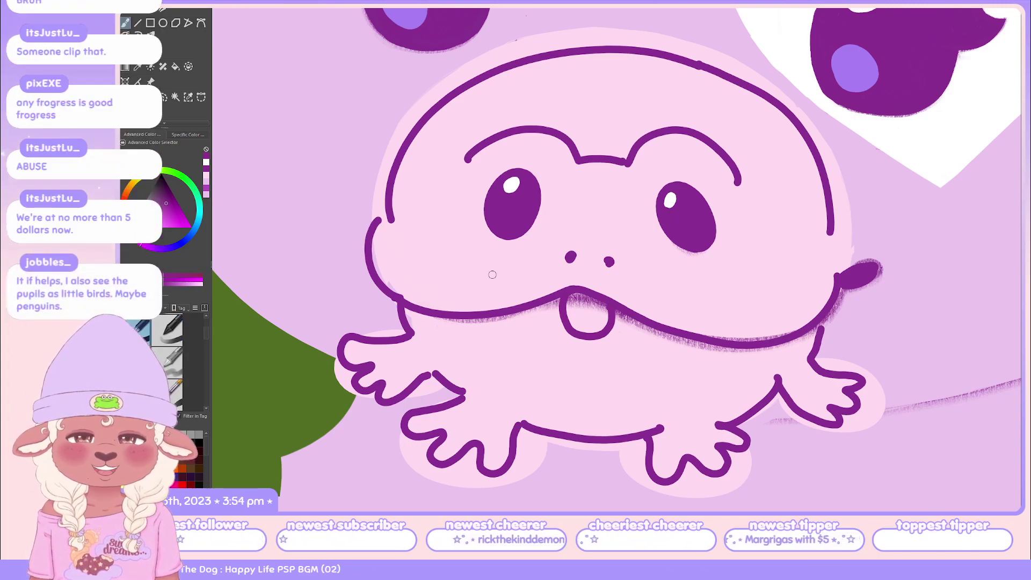
Try erasing the background at the upper-left corner of the cropped frog image.
{"action": "key", "text": "2"}
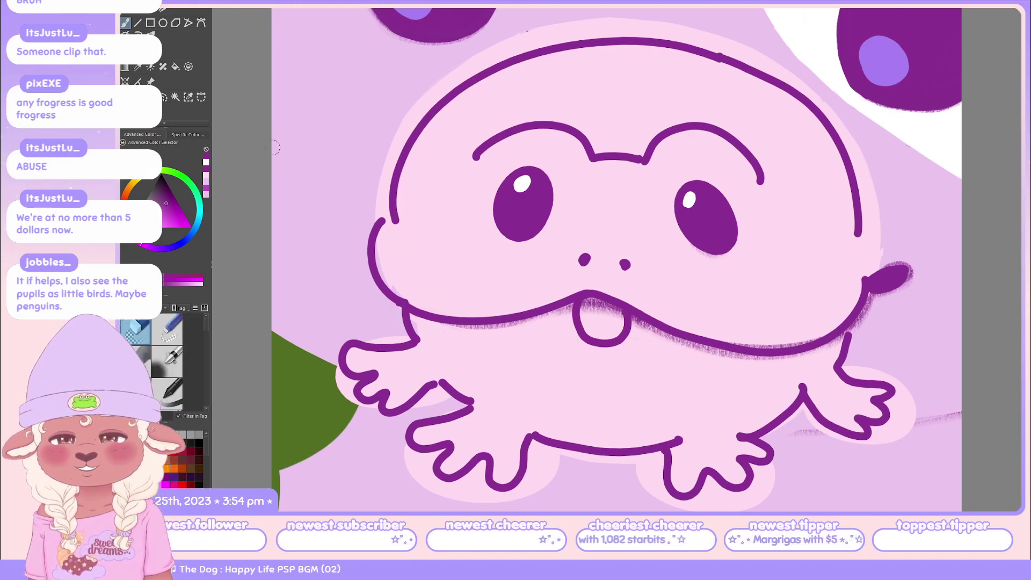
{"action": "scroll", "coordinate": [425, 151], "scroll_direction": "down", "scroll_amount": 1}
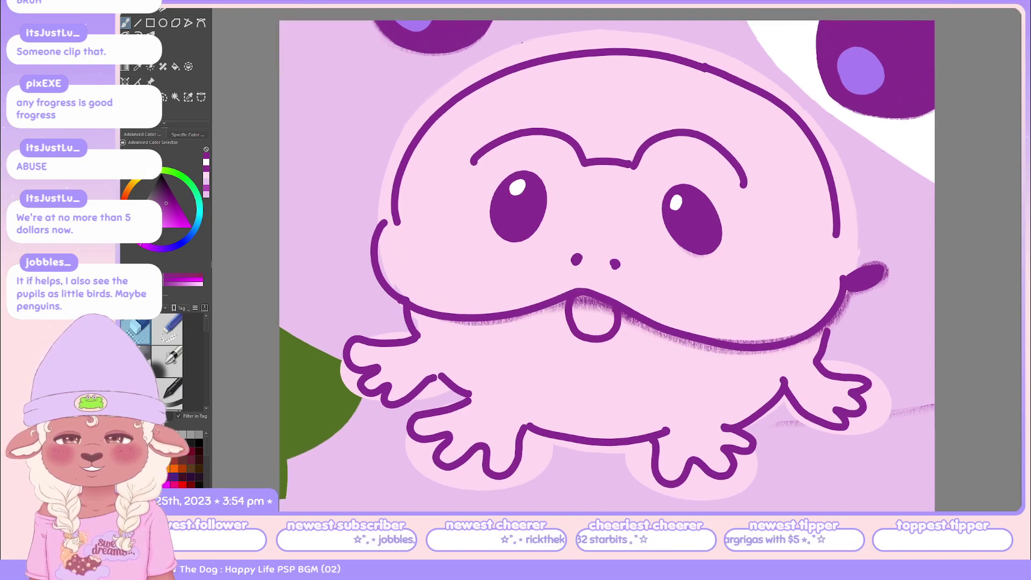
{"action": "mouse_move", "coordinate": [285, 38]}
{"action": "left_mouse_down"}
{"action": "mouse_move", "coordinate": [260, 46]}
{"action": "mouse_move", "coordinate": [319, 16]}
{"action": "mouse_move", "coordinate": [267, 79]}
{"action": "left_mouse_up"}
{"action": "key", "text": "ctrl+z"}
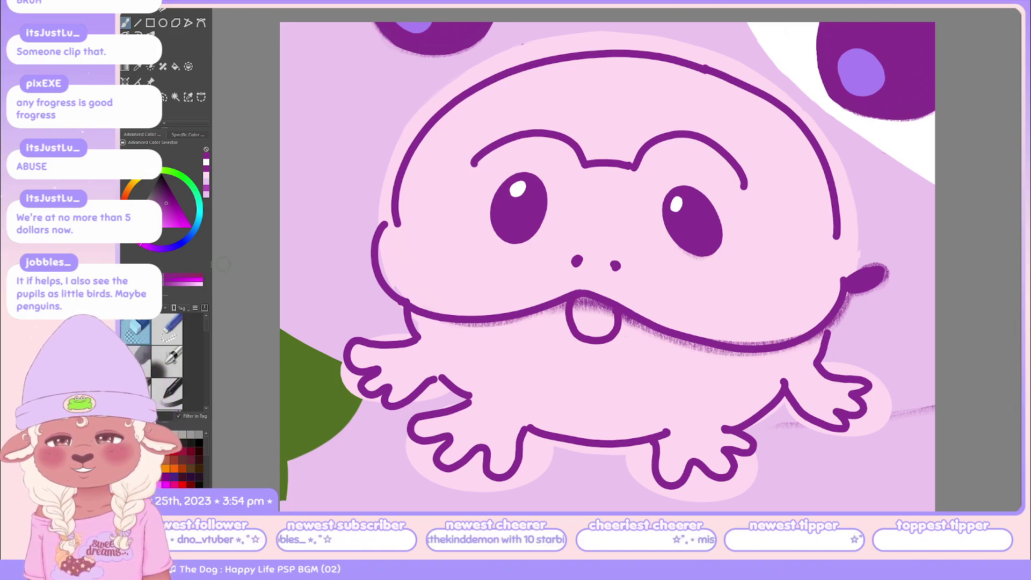
Try clearing the cropped frog image and filling its canvas with white.
{"action": "key", "text": "f"}
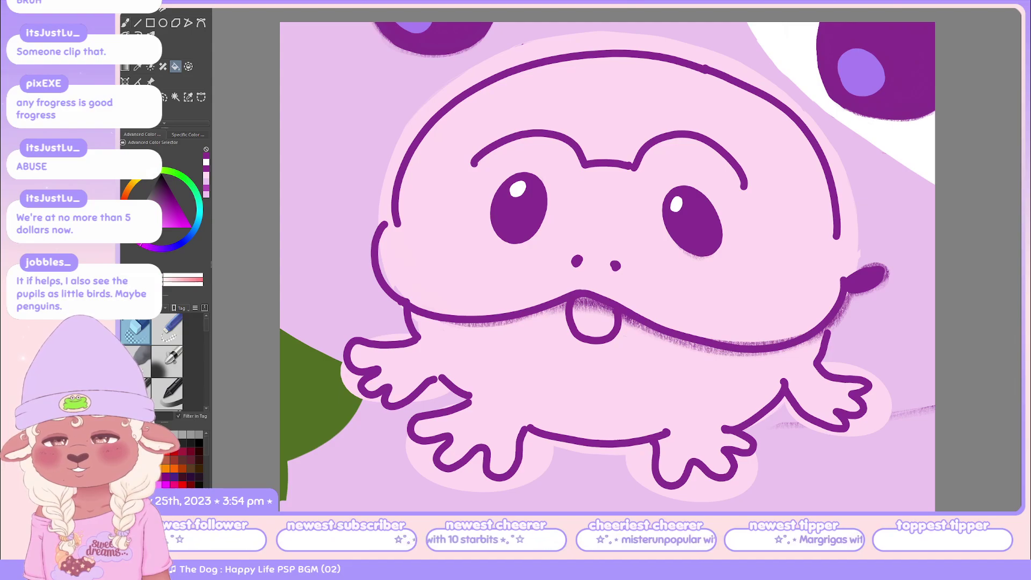
{"action": "key", "text": "b"}
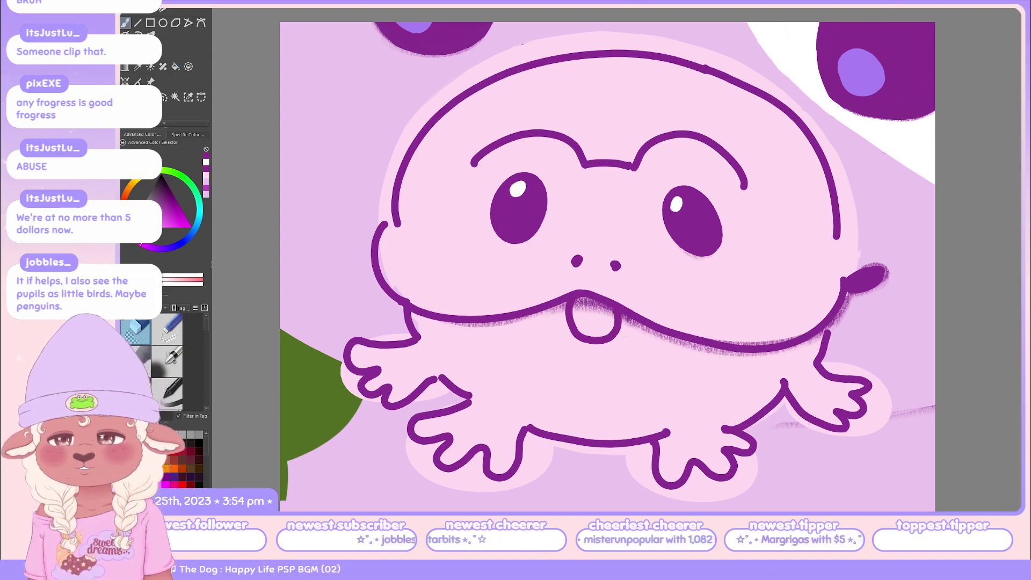
{"action": "key", "text": "f"}
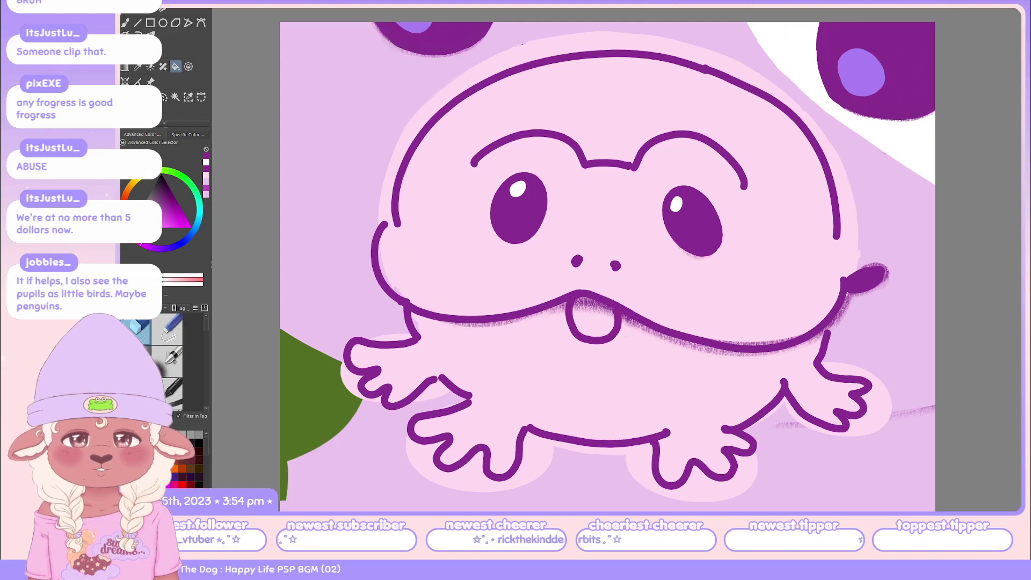
{"action": "key", "text": "Delete"}
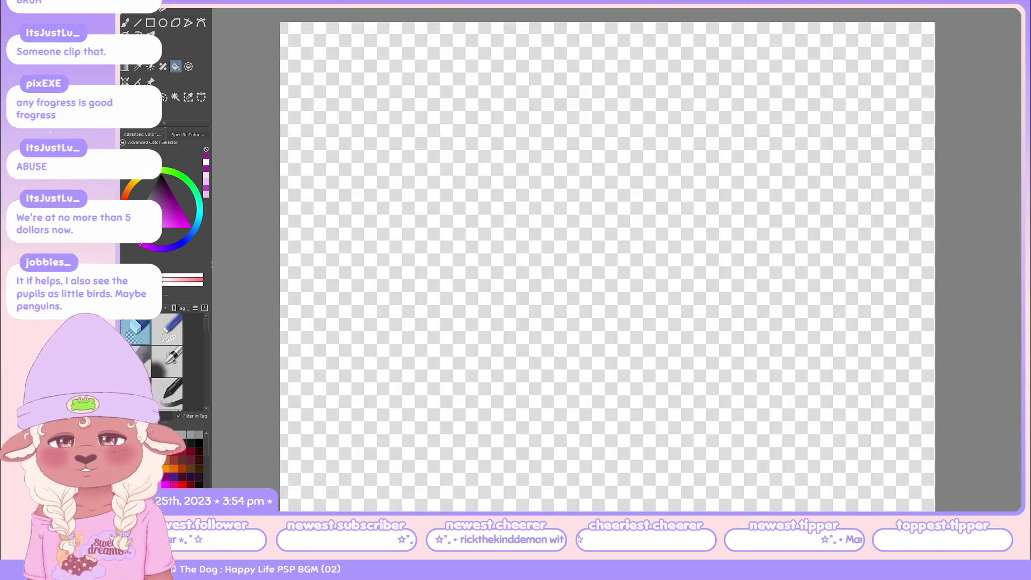
{"action": "key", "text": "b"}
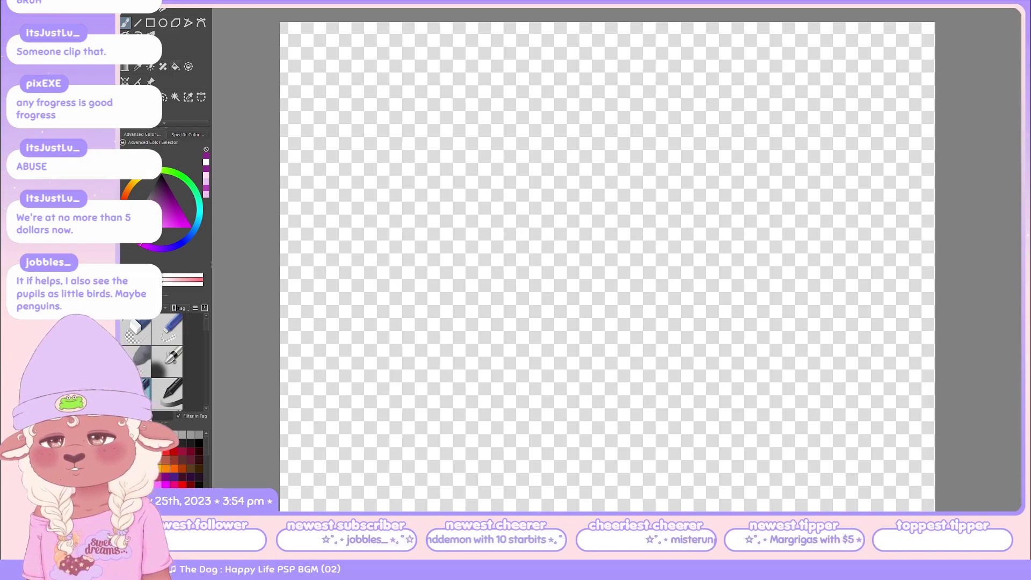
{"action": "key", "text": "f"}
{"action": "key", "text": "BackSpace"}
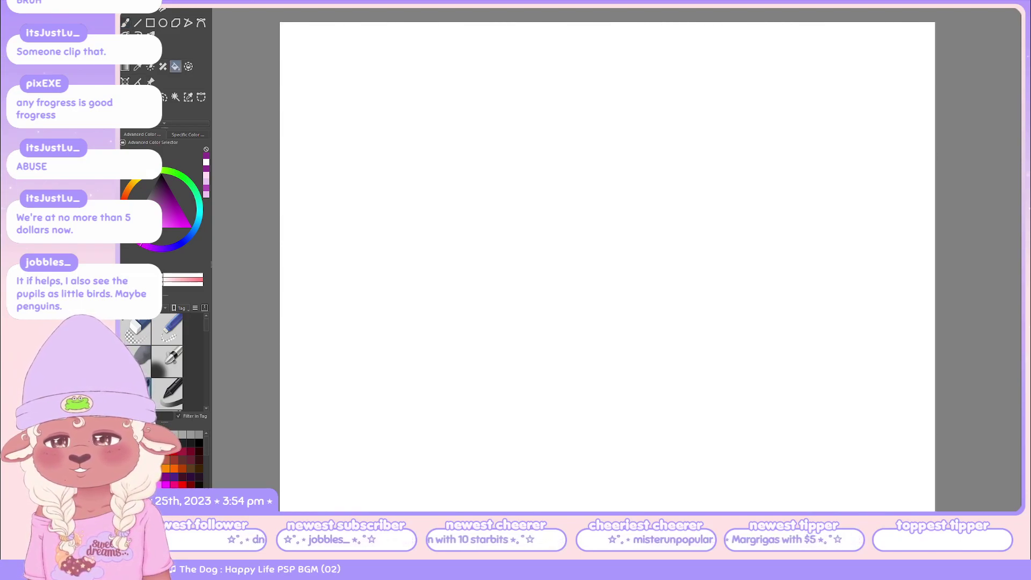
{"action": "key", "text": "b"}
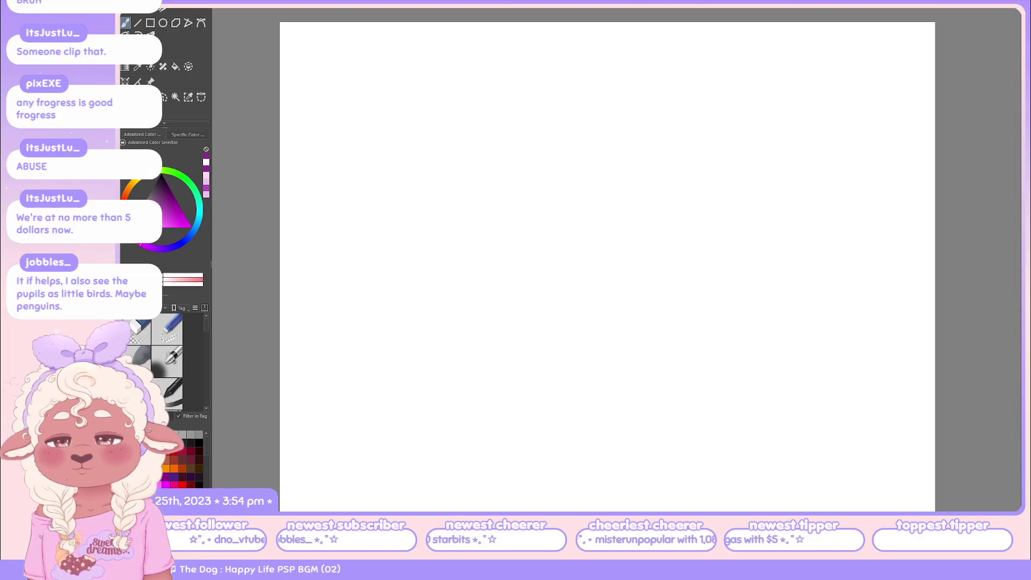
{"action": "key", "text": "f"}
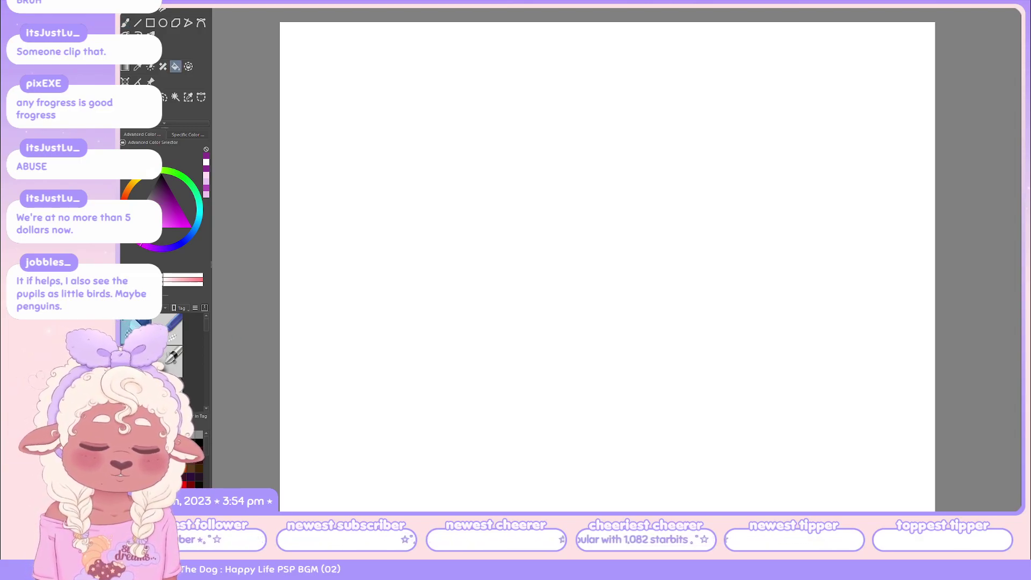
{"action": "key", "text": "b"}
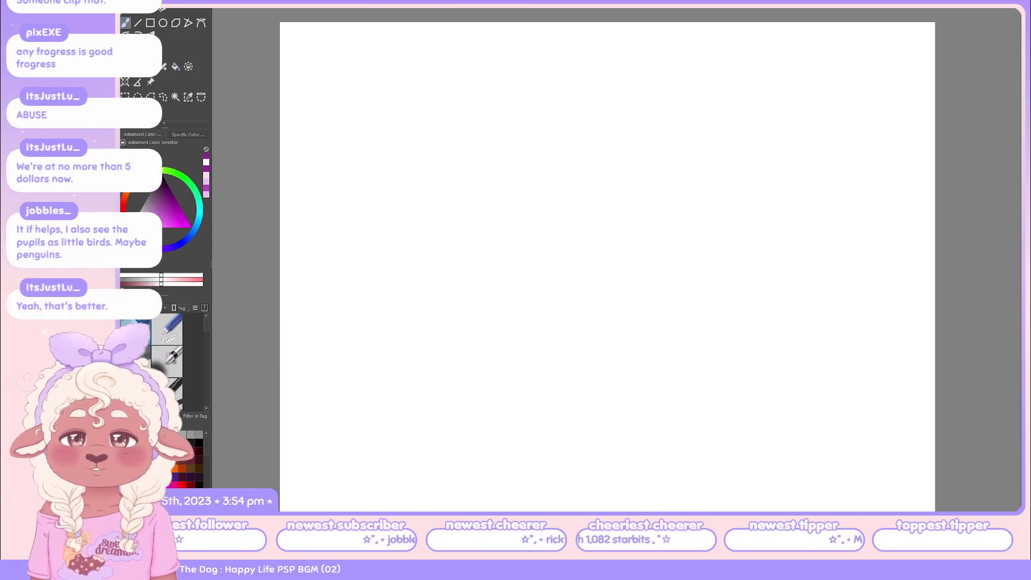
{"action": "key", "text": "ctrl+z"}
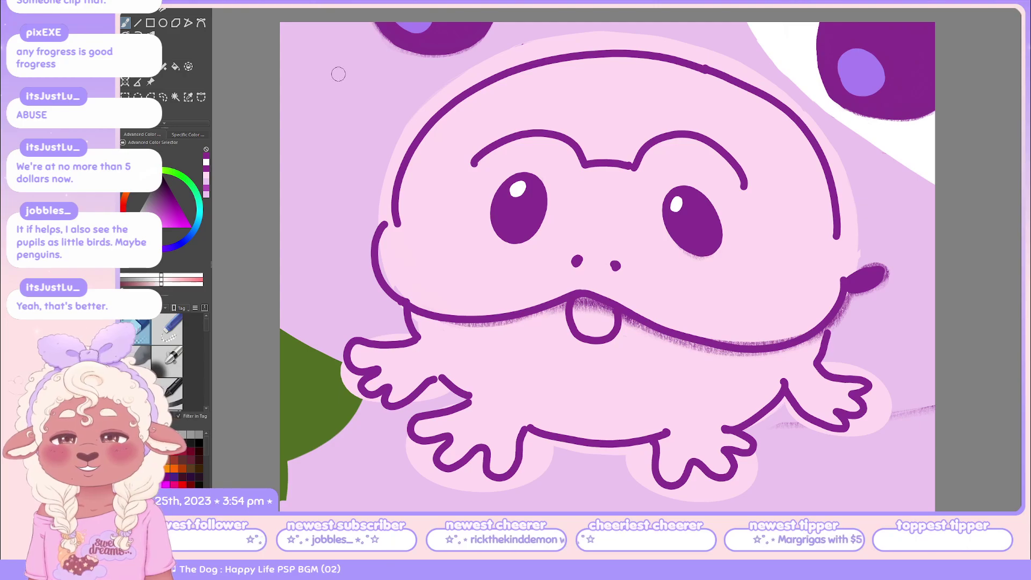
Paint white over the background above the frog's head, including the cow's purple eyes.
{"action": "mouse_move", "coordinate": [286, 30]}
{"action": "left_mouse_down"}
{"action": "mouse_move", "coordinate": [263, 39]}
{"action": "mouse_move", "coordinate": [326, 31]}
{"action": "mouse_move", "coordinate": [274, 113]}
{"action": "mouse_move", "coordinate": [303, 52]}
{"action": "mouse_move", "coordinate": [334, 61]}
{"action": "mouse_move", "coordinate": [270, 155]}
{"action": "mouse_move", "coordinate": [269, 185]}
{"action": "mouse_move", "coordinate": [361, 67]}
{"action": "mouse_move", "coordinate": [346, 92]}
{"action": "mouse_move", "coordinate": [453, 24]}
{"action": "mouse_move", "coordinate": [492, 26]}
{"action": "mouse_move", "coordinate": [454, 61]}
{"action": "mouse_move", "coordinate": [470, 34]}
{"action": "mouse_move", "coordinate": [534, 24]}
{"action": "mouse_move", "coordinate": [256, 207]}
{"action": "mouse_move", "coordinate": [234, 295]}
{"action": "mouse_move", "coordinate": [418, 82]}
{"action": "mouse_move", "coordinate": [285, 210]}
{"action": "mouse_move", "coordinate": [247, 321]}
{"action": "mouse_move", "coordinate": [302, 191]}
{"action": "mouse_move", "coordinate": [385, 107]}
{"action": "mouse_move", "coordinate": [368, 158]}
{"action": "mouse_move", "coordinate": [476, 38]}
{"action": "mouse_move", "coordinate": [377, 137]}
{"action": "mouse_move", "coordinate": [495, 56]}
{"action": "mouse_move", "coordinate": [494, 67]}
{"action": "mouse_move", "coordinate": [614, 32]}
{"action": "mouse_move", "coordinate": [472, 58]}
{"action": "mouse_move", "coordinate": [476, 48]}
{"action": "mouse_move", "coordinate": [551, 34]}
{"action": "mouse_move", "coordinate": [504, 38]}
{"action": "mouse_move", "coordinate": [415, 75]}
{"action": "mouse_move", "coordinate": [516, 39]}
{"action": "mouse_move", "coordinate": [827, 66]}
{"action": "mouse_move", "coordinate": [847, 48]}
{"action": "mouse_move", "coordinate": [905, 67]}
{"action": "mouse_move", "coordinate": [707, 33]}
{"action": "mouse_move", "coordinate": [769, 35]}
{"action": "mouse_move", "coordinate": [990, 109]}
{"action": "mouse_move", "coordinate": [804, 49]}
{"action": "mouse_move", "coordinate": [936, 108]}
{"action": "left_mouse_up"}
{"action": "mouse_move", "coordinate": [823, 49]}
{"action": "left_mouse_down"}
{"action": "mouse_move", "coordinate": [924, 48]}
{"action": "mouse_move", "coordinate": [838, 27]}
{"action": "mouse_move", "coordinate": [930, 30]}
{"action": "left_mouse_up"}
{"action": "left_click_drag", "start_coordinate": [822, 75], "coordinate": [922, 120]}
{"action": "left_click_drag", "start_coordinate": [830, 72], "coordinate": [892, 121]}
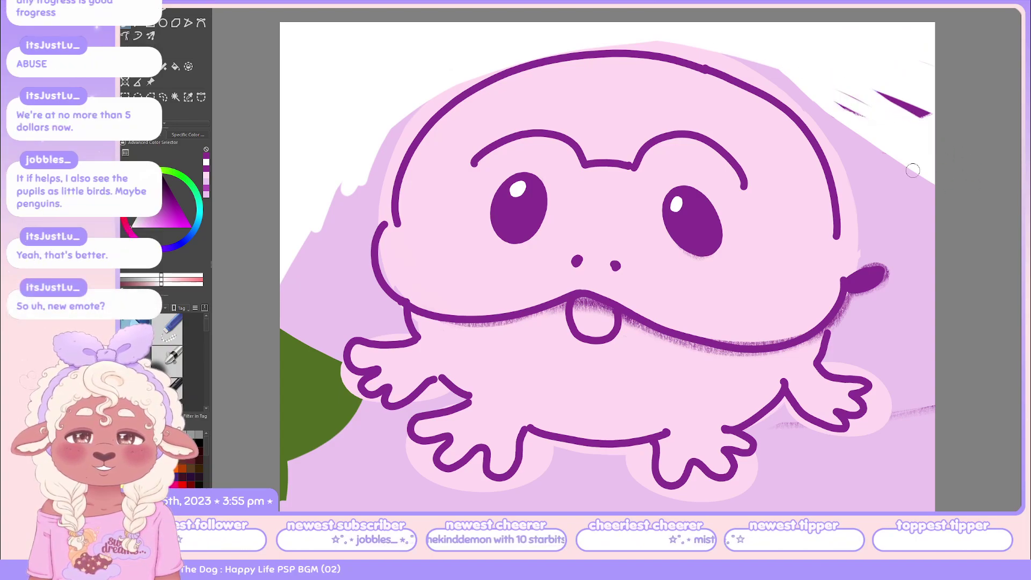
Paint white over the lilac background and most of the green patch beside the frog's left cheek and left hand.
{"action": "mouse_move", "coordinate": [392, 125]}
{"action": "left_mouse_down"}
{"action": "mouse_move", "coordinate": [426, 95]}
{"action": "mouse_move", "coordinate": [390, 139]}
{"action": "mouse_move", "coordinate": [444, 97]}
{"action": "mouse_move", "coordinate": [383, 139]}
{"action": "mouse_move", "coordinate": [382, 154]}
{"action": "mouse_move", "coordinate": [501, 66]}
{"action": "mouse_move", "coordinate": [376, 183]}
{"action": "mouse_move", "coordinate": [431, 101]}
{"action": "mouse_move", "coordinate": [378, 188]}
{"action": "mouse_move", "coordinate": [409, 109]}
{"action": "mouse_move", "coordinate": [392, 136]}
{"action": "mouse_move", "coordinate": [405, 137]}
{"action": "mouse_move", "coordinate": [383, 201]}
{"action": "left_mouse_up"}
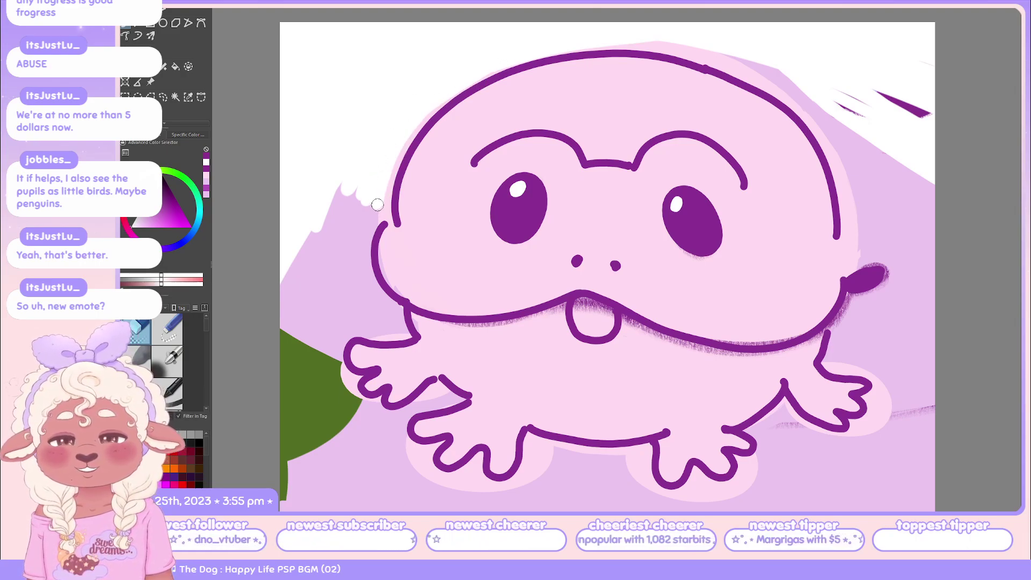
{"action": "mouse_move", "coordinate": [379, 207]}
{"action": "left_mouse_down"}
{"action": "mouse_move", "coordinate": [307, 266]}
{"action": "mouse_move", "coordinate": [338, 253]}
{"action": "mouse_move", "coordinate": [358, 213]}
{"action": "mouse_move", "coordinate": [311, 243]}
{"action": "mouse_move", "coordinate": [283, 242]}
{"action": "mouse_move", "coordinate": [352, 190]}
{"action": "mouse_move", "coordinate": [310, 210]}
{"action": "mouse_move", "coordinate": [333, 220]}
{"action": "mouse_move", "coordinate": [368, 207]}
{"action": "mouse_move", "coordinate": [263, 329]}
{"action": "mouse_move", "coordinate": [283, 328]}
{"action": "mouse_move", "coordinate": [241, 424]}
{"action": "mouse_move", "coordinate": [284, 328]}
{"action": "mouse_move", "coordinate": [275, 449]}
{"action": "mouse_move", "coordinate": [287, 462]}
{"action": "mouse_move", "coordinate": [285, 446]}
{"action": "mouse_move", "coordinate": [287, 511]}
{"action": "mouse_move", "coordinate": [307, 500]}
{"action": "mouse_move", "coordinate": [263, 430]}
{"action": "mouse_move", "coordinate": [274, 397]}
{"action": "mouse_move", "coordinate": [306, 418]}
{"action": "mouse_move", "coordinate": [375, 509]}
{"action": "mouse_move", "coordinate": [334, 465]}
{"action": "mouse_move", "coordinate": [305, 326]}
{"action": "mouse_move", "coordinate": [332, 277]}
{"action": "mouse_move", "coordinate": [332, 288]}
{"action": "mouse_move", "coordinate": [338, 251]}
{"action": "mouse_move", "coordinate": [354, 264]}
{"action": "mouse_move", "coordinate": [354, 247]}
{"action": "mouse_move", "coordinate": [356, 268]}
{"action": "mouse_move", "coordinate": [373, 206]}
{"action": "mouse_move", "coordinate": [360, 293]}
{"action": "mouse_move", "coordinate": [348, 296]}
{"action": "mouse_move", "coordinate": [356, 322]}
{"action": "mouse_move", "coordinate": [334, 289]}
{"action": "mouse_move", "coordinate": [343, 250]}
{"action": "mouse_move", "coordinate": [362, 312]}
{"action": "mouse_move", "coordinate": [387, 328]}
{"action": "mouse_move", "coordinate": [394, 318]}
{"action": "mouse_move", "coordinate": [366, 300]}
{"action": "mouse_move", "coordinate": [337, 364]}
{"action": "mouse_move", "coordinate": [340, 314]}
{"action": "left_mouse_up"}
{"action": "mouse_move", "coordinate": [312, 419]}
{"action": "left_mouse_down"}
{"action": "mouse_move", "coordinate": [324, 474]}
{"action": "mouse_move", "coordinate": [314, 411]}
{"action": "mouse_move", "coordinate": [391, 508]}
{"action": "mouse_move", "coordinate": [330, 409]}
{"action": "left_mouse_up"}
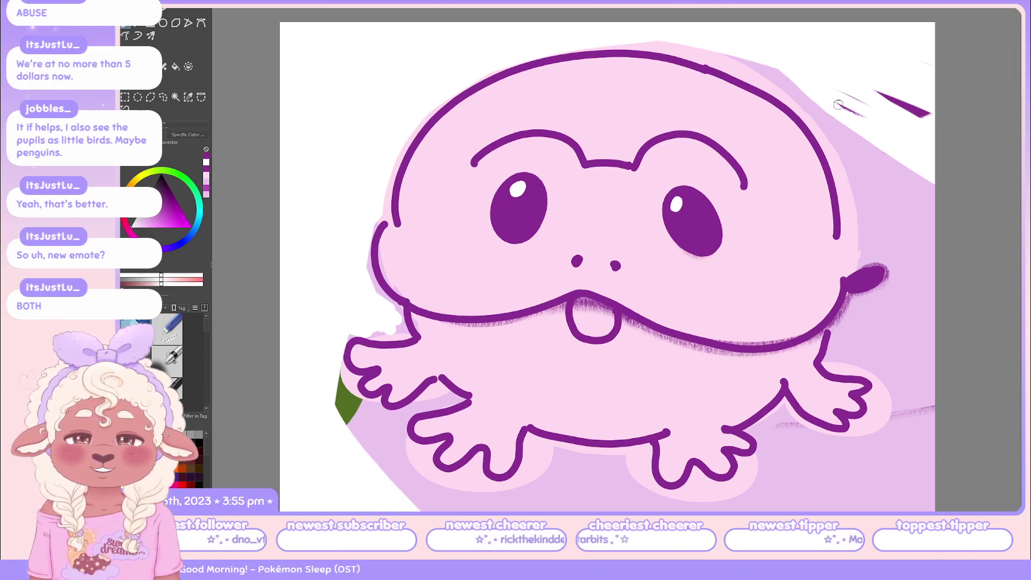
Paint white over the stray purple streaks above the frog's head and trim the pink fringe along the head's top edge.
{"action": "mouse_move", "coordinate": [838, 104]}
{"action": "left_mouse_down"}
{"action": "mouse_move", "coordinate": [811, 87]}
{"action": "mouse_move", "coordinate": [915, 130]}
{"action": "mouse_move", "coordinate": [931, 104]}
{"action": "left_mouse_up"}
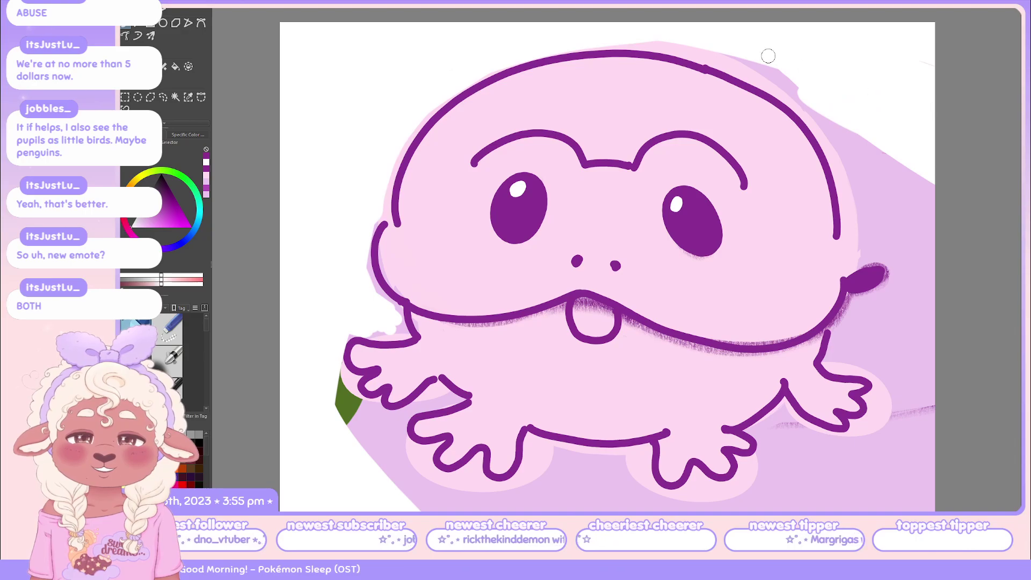
{"action": "mouse_move", "coordinate": [566, 49]}
{"action": "left_mouse_down"}
{"action": "mouse_move", "coordinate": [809, 110]}
{"action": "mouse_move", "coordinate": [662, 59]}
{"action": "mouse_move", "coordinate": [801, 87]}
{"action": "left_mouse_up"}
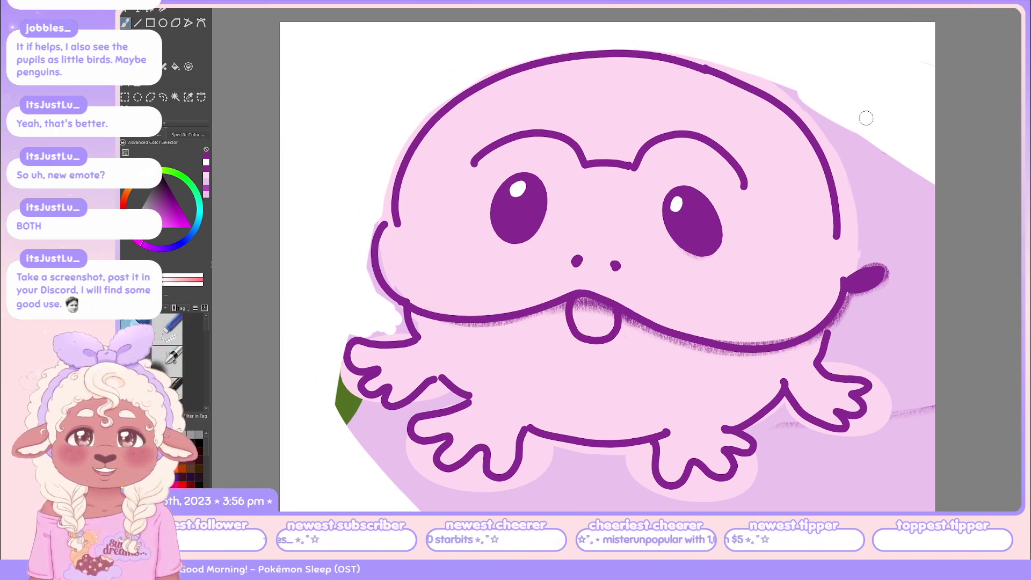
{"action": "left_click_drag", "start_coordinate": [853, 129], "coordinate": [855, 162]}
{"action": "key", "text": "ctrl+z"}
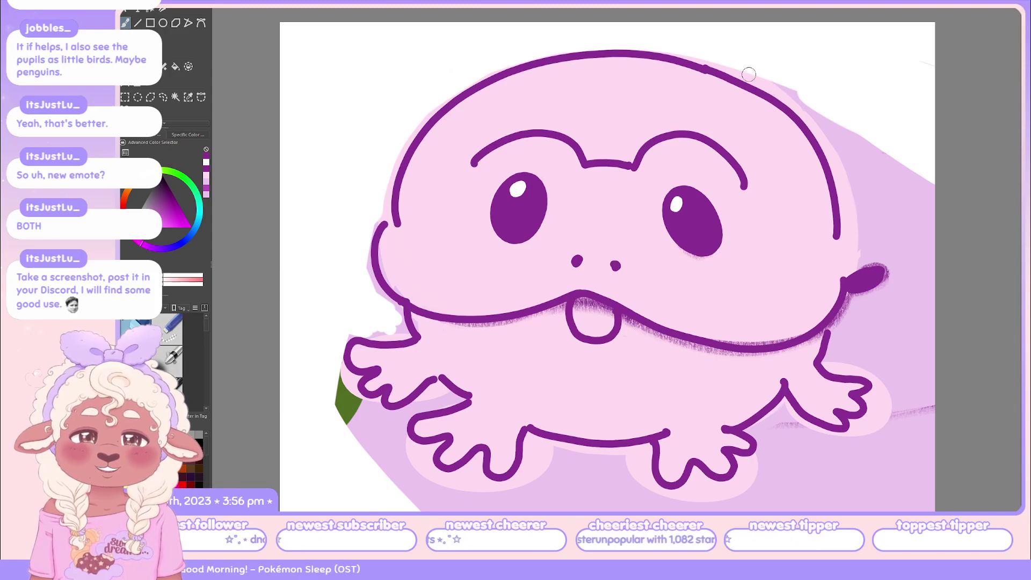
Paint white over the lilac background along the upper-right curve of the frog's head, down to the purple mark beside its cheek.
{"action": "mouse_move", "coordinate": [749, 75]}
{"action": "left_mouse_down"}
{"action": "mouse_move", "coordinate": [878, 176]}
{"action": "mouse_move", "coordinate": [859, 174]}
{"action": "mouse_move", "coordinate": [887, 194]}
{"action": "left_mouse_up"}
{"action": "mouse_move", "coordinate": [836, 97]}
{"action": "left_mouse_down"}
{"action": "mouse_move", "coordinate": [894, 192]}
{"action": "mouse_move", "coordinate": [863, 154]}
{"action": "mouse_move", "coordinate": [891, 170]}
{"action": "mouse_move", "coordinate": [896, 214]}
{"action": "left_mouse_up"}
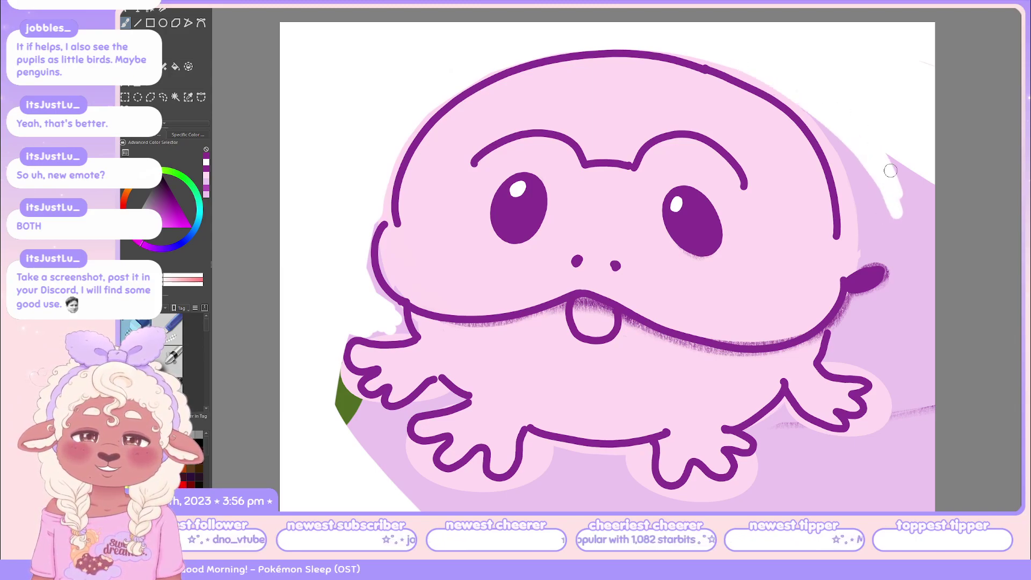
{"action": "mouse_move", "coordinate": [890, 171]}
{"action": "left_mouse_down"}
{"action": "mouse_move", "coordinate": [922, 236]}
{"action": "mouse_move", "coordinate": [934, 150]}
{"action": "mouse_move", "coordinate": [931, 211]}
{"action": "left_mouse_up"}
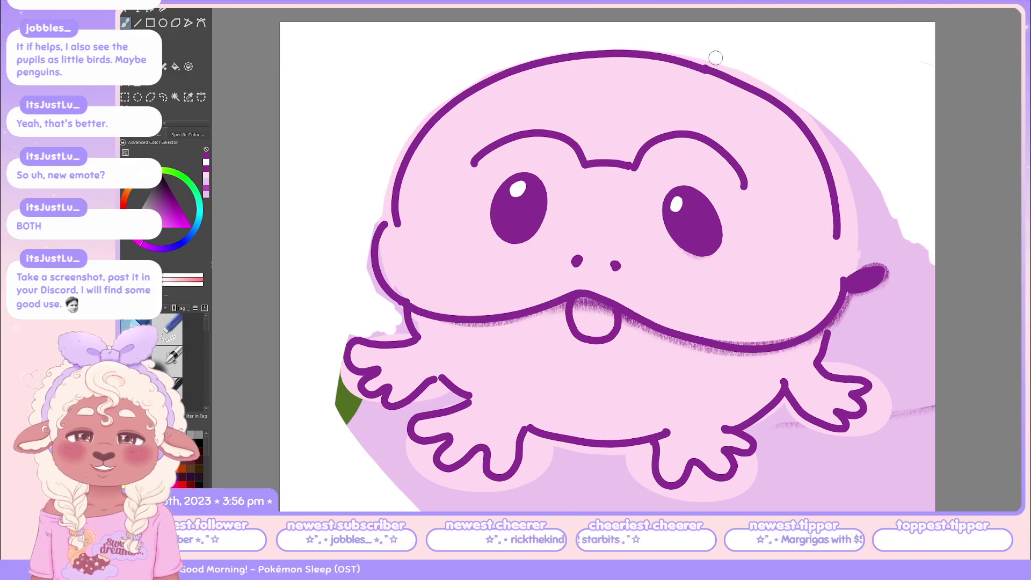
{"action": "mouse_move", "coordinate": [688, 58]}
{"action": "left_mouse_down"}
{"action": "mouse_move", "coordinate": [803, 103]}
{"action": "mouse_move", "coordinate": [874, 211]}
{"action": "left_mouse_up"}
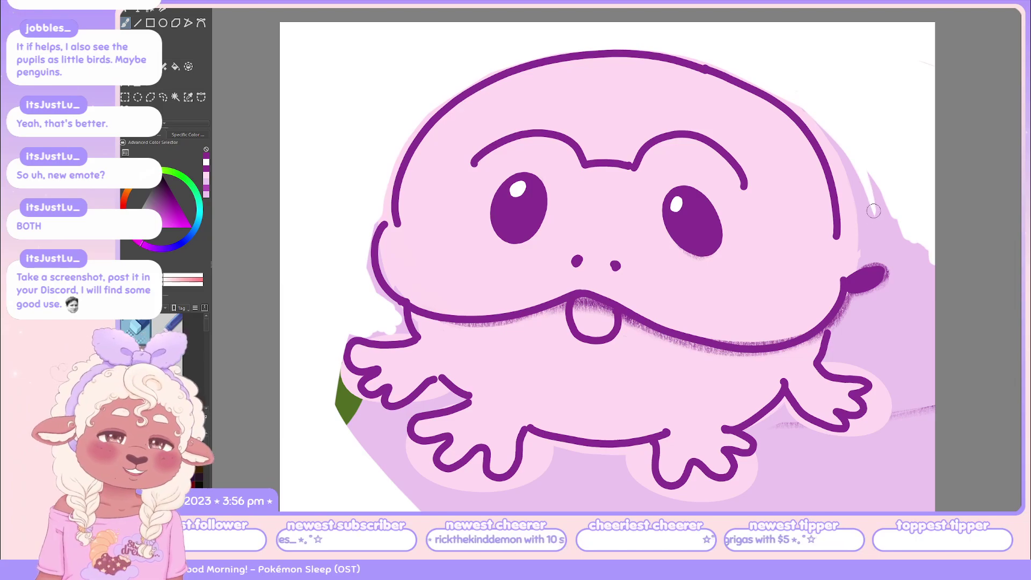
{"action": "mouse_move", "coordinate": [795, 100]}
{"action": "left_mouse_down"}
{"action": "mouse_move", "coordinate": [771, 83]}
{"action": "mouse_move", "coordinate": [834, 171]}
{"action": "mouse_move", "coordinate": [837, 197]}
{"action": "mouse_move", "coordinate": [792, 103]}
{"action": "mouse_move", "coordinate": [846, 231]}
{"action": "left_mouse_up"}
{"action": "key", "text": "ctrl+z"}
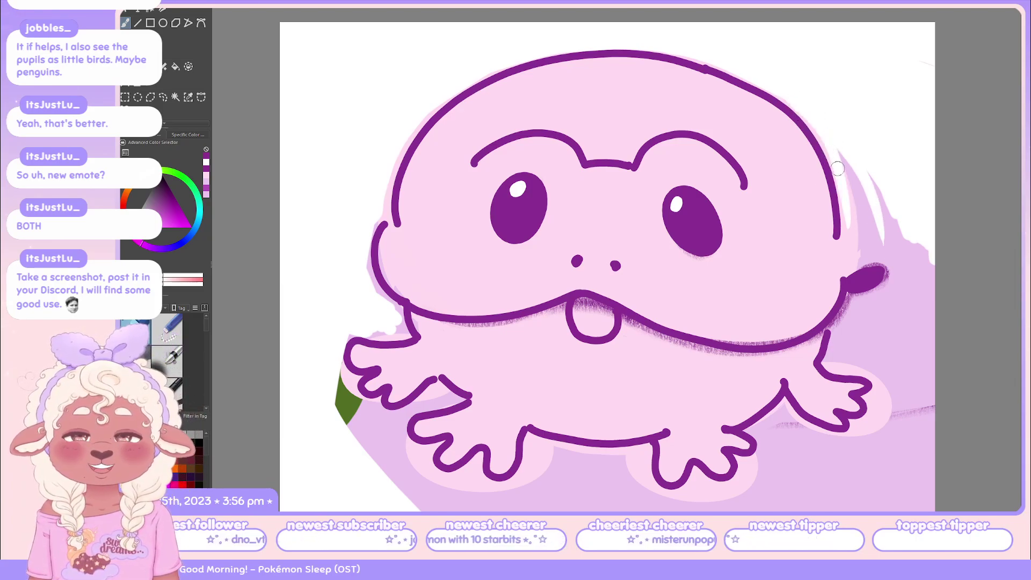
{"action": "mouse_move", "coordinate": [850, 175]}
{"action": "left_mouse_down"}
{"action": "mouse_move", "coordinate": [839, 140]}
{"action": "mouse_move", "coordinate": [854, 208]}
{"action": "mouse_move", "coordinate": [867, 157]}
{"action": "mouse_move", "coordinate": [906, 260]}
{"action": "mouse_move", "coordinate": [925, 215]}
{"action": "left_mouse_up"}
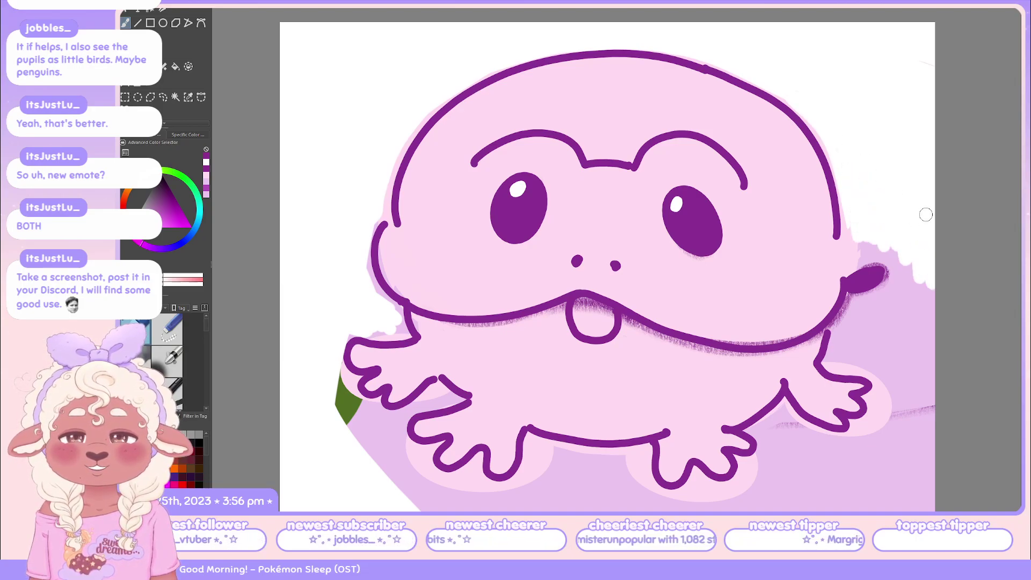
Paint white over the purple mark by the right cheek, the background beyond the right hand and the strip under the frog.
{"action": "mouse_move", "coordinate": [866, 243]}
{"action": "left_mouse_down"}
{"action": "mouse_move", "coordinate": [854, 317]}
{"action": "mouse_move", "coordinate": [834, 353]}
{"action": "mouse_move", "coordinate": [876, 272]}
{"action": "mouse_move", "coordinate": [849, 329]}
{"action": "mouse_move", "coordinate": [857, 310]}
{"action": "mouse_move", "coordinate": [855, 355]}
{"action": "mouse_move", "coordinate": [851, 340]}
{"action": "mouse_move", "coordinate": [873, 302]}
{"action": "mouse_move", "coordinate": [897, 272]}
{"action": "mouse_move", "coordinate": [926, 260]}
{"action": "mouse_move", "coordinate": [874, 356]}
{"action": "mouse_move", "coordinate": [914, 314]}
{"action": "mouse_move", "coordinate": [926, 268]}
{"action": "mouse_move", "coordinate": [935, 419]}
{"action": "left_mouse_up"}
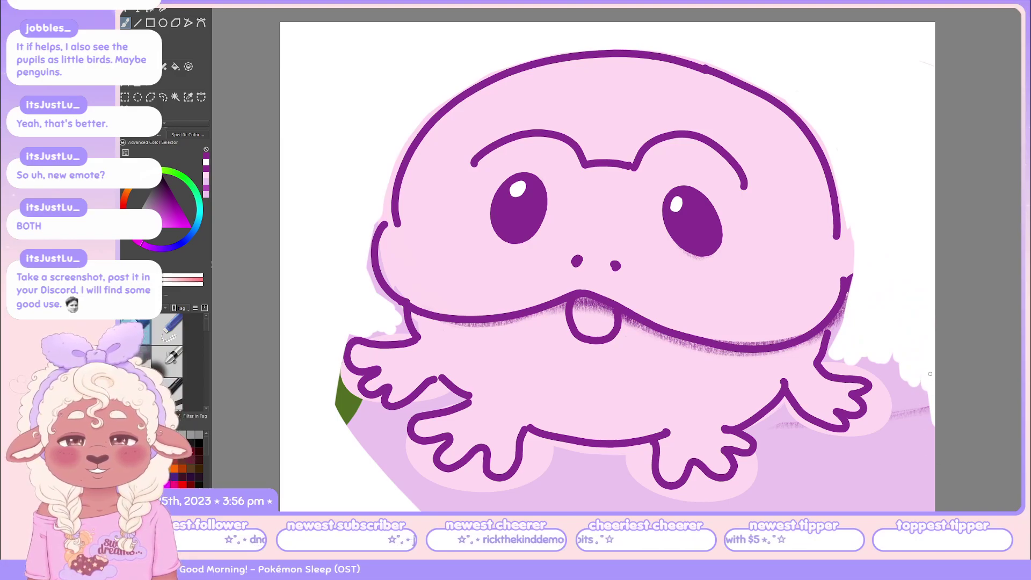
{"action": "mouse_move", "coordinate": [931, 374]}
{"action": "left_mouse_down"}
{"action": "mouse_move", "coordinate": [910, 471]}
{"action": "mouse_move", "coordinate": [906, 430]}
{"action": "left_mouse_up"}
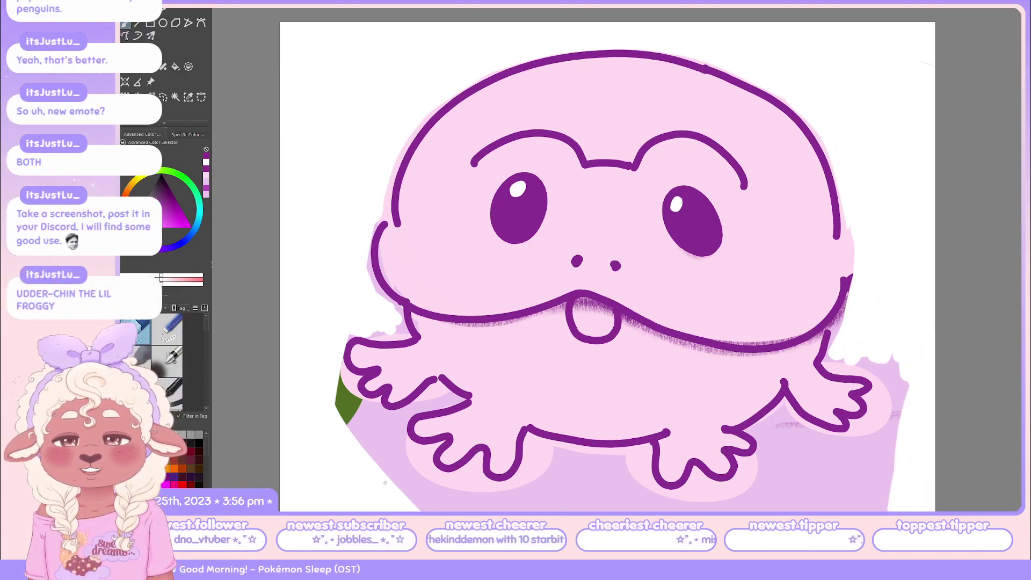
{"action": "left_click_drag", "start_coordinate": [386, 483], "coordinate": [419, 508]}
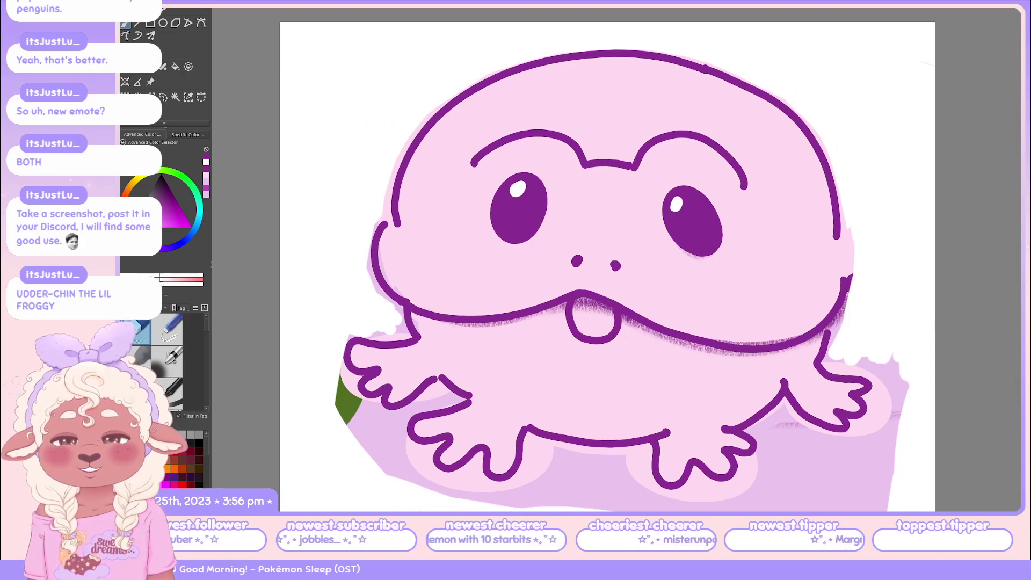
{"action": "mouse_move", "coordinate": [852, 497]}
{"action": "left_mouse_down"}
{"action": "mouse_move", "coordinate": [838, 486]}
{"action": "mouse_move", "coordinate": [790, 512]}
{"action": "left_mouse_up"}
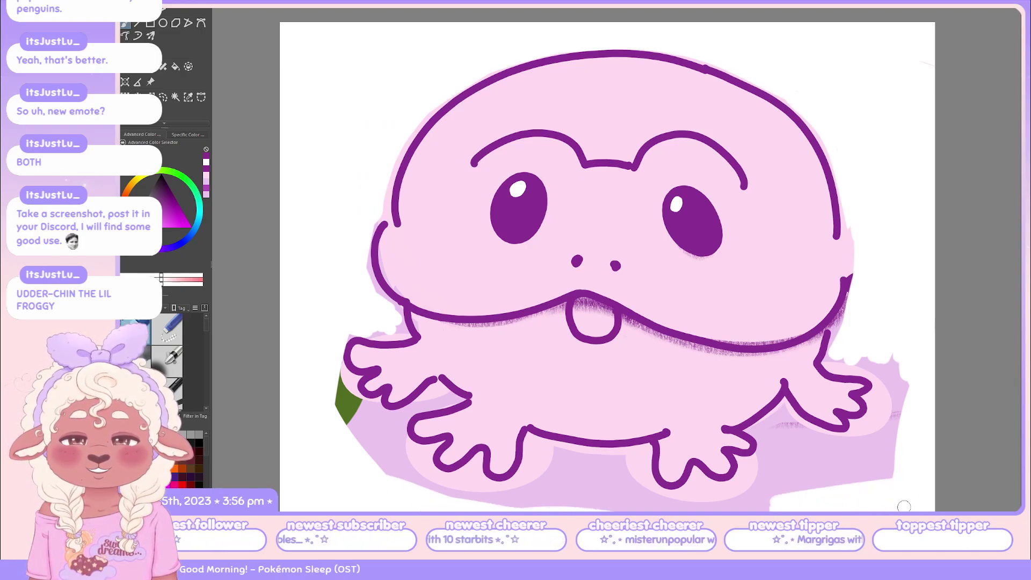
{"action": "mouse_move", "coordinate": [877, 348]}
{"action": "left_mouse_down"}
{"action": "mouse_move", "coordinate": [833, 360]}
{"action": "mouse_move", "coordinate": [916, 372]}
{"action": "mouse_move", "coordinate": [891, 394]}
{"action": "mouse_move", "coordinate": [889, 418]}
{"action": "mouse_move", "coordinate": [914, 382]}
{"action": "left_mouse_up"}
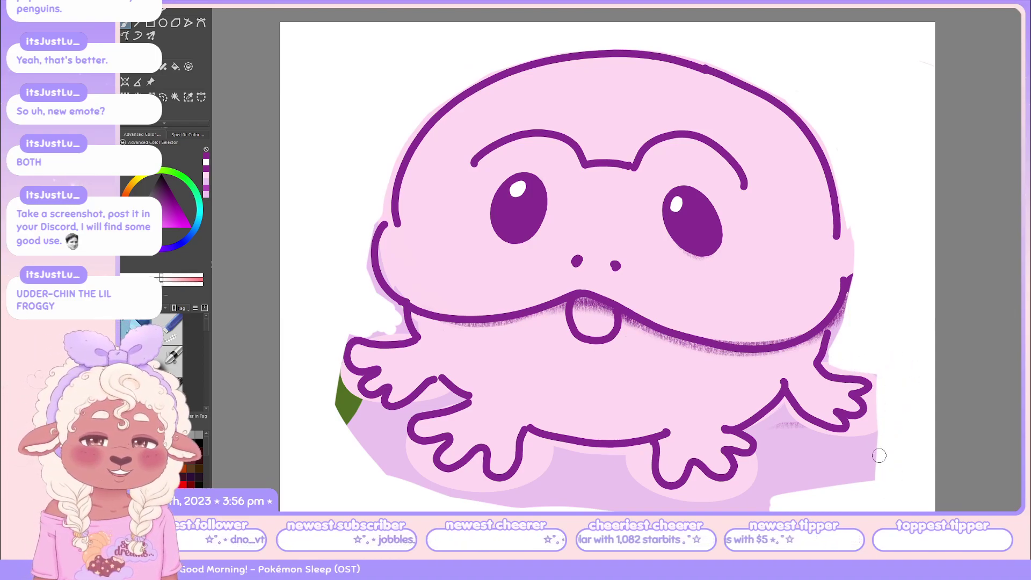
Paint white over the lilac background beneath the frog's right hand, up to the right foot.
{"action": "mouse_move", "coordinate": [892, 446]}
{"action": "left_mouse_down"}
{"action": "mouse_move", "coordinate": [830, 497]}
{"action": "mouse_move", "coordinate": [838, 479]}
{"action": "mouse_move", "coordinate": [826, 488]}
{"action": "mouse_move", "coordinate": [877, 436]}
{"action": "mouse_move", "coordinate": [844, 454]}
{"action": "left_mouse_up"}
{"action": "mouse_move", "coordinate": [776, 459]}
{"action": "left_mouse_down"}
{"action": "mouse_move", "coordinate": [760, 504]}
{"action": "mouse_move", "coordinate": [781, 457]}
{"action": "mouse_move", "coordinate": [838, 440]}
{"action": "left_mouse_up"}
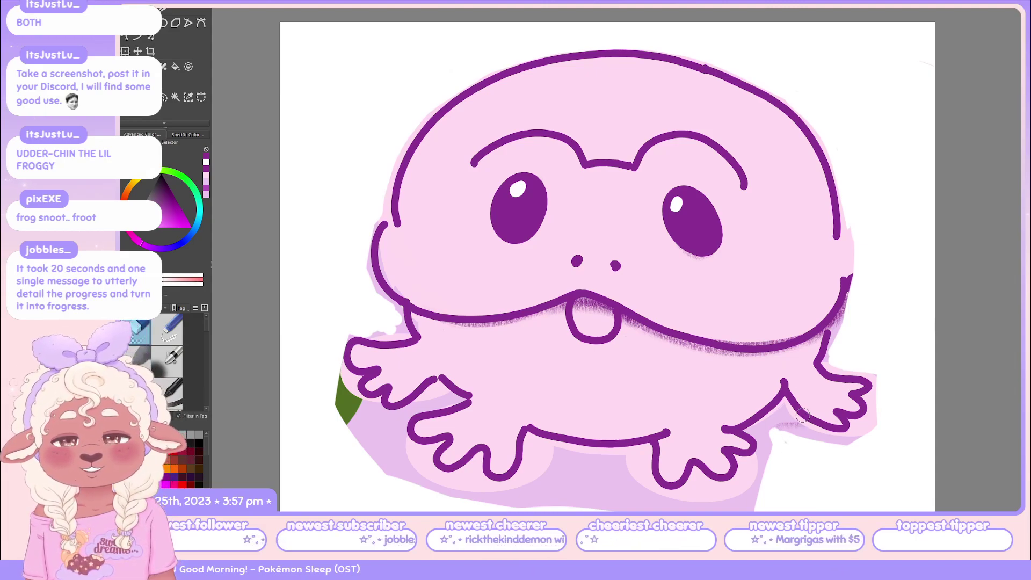
{"action": "mouse_move", "coordinate": [803, 414]}
{"action": "left_mouse_down"}
{"action": "mouse_move", "coordinate": [781, 436]}
{"action": "mouse_move", "coordinate": [780, 423]}
{"action": "mouse_move", "coordinate": [767, 432]}
{"action": "mouse_move", "coordinate": [781, 418]}
{"action": "mouse_move", "coordinate": [825, 447]}
{"action": "mouse_move", "coordinate": [784, 428]}
{"action": "mouse_move", "coordinate": [879, 451]}
{"action": "mouse_move", "coordinate": [811, 439]}
{"action": "mouse_move", "coordinate": [889, 430]}
{"action": "mouse_move", "coordinate": [854, 456]}
{"action": "mouse_move", "coordinate": [884, 410]}
{"action": "mouse_move", "coordinate": [846, 475]}
{"action": "left_mouse_up"}
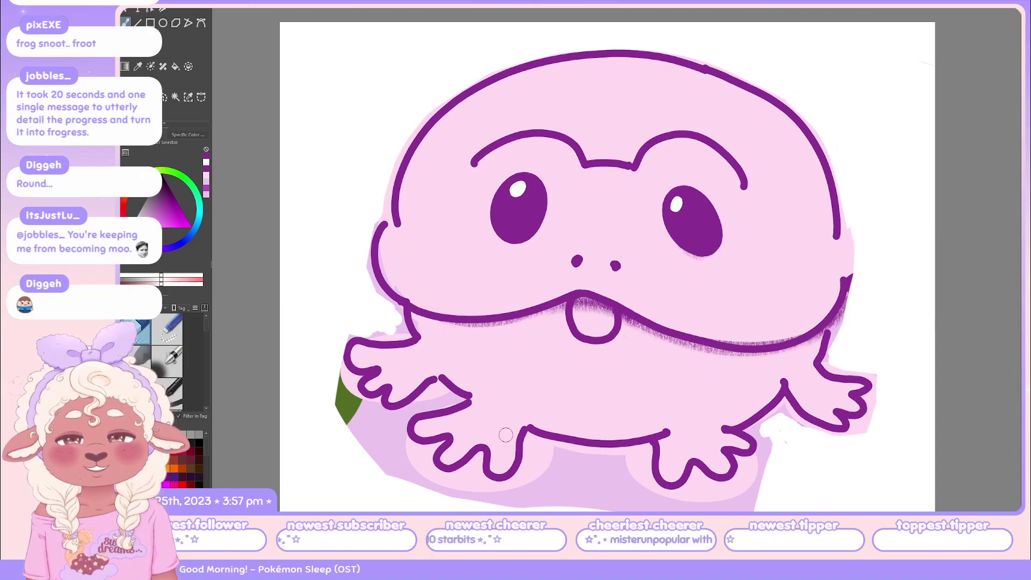
Paint white over the remaining green patch, the background under the left hand and foot, and the gap between the feet.
{"action": "mouse_move", "coordinate": [326, 406]}
{"action": "left_mouse_down"}
{"action": "mouse_move", "coordinate": [335, 364]}
{"action": "mouse_move", "coordinate": [359, 455]}
{"action": "mouse_move", "coordinate": [381, 430]}
{"action": "mouse_move", "coordinate": [363, 417]}
{"action": "mouse_move", "coordinate": [375, 437]}
{"action": "mouse_move", "coordinate": [389, 426]}
{"action": "mouse_move", "coordinate": [357, 444]}
{"action": "mouse_move", "coordinate": [390, 423]}
{"action": "mouse_move", "coordinate": [392, 489]}
{"action": "mouse_move", "coordinate": [406, 494]}
{"action": "mouse_move", "coordinate": [397, 446]}
{"action": "mouse_move", "coordinate": [382, 453]}
{"action": "mouse_move", "coordinate": [414, 487]}
{"action": "mouse_move", "coordinate": [518, 513]}
{"action": "mouse_move", "coordinate": [540, 492]}
{"action": "left_mouse_up"}
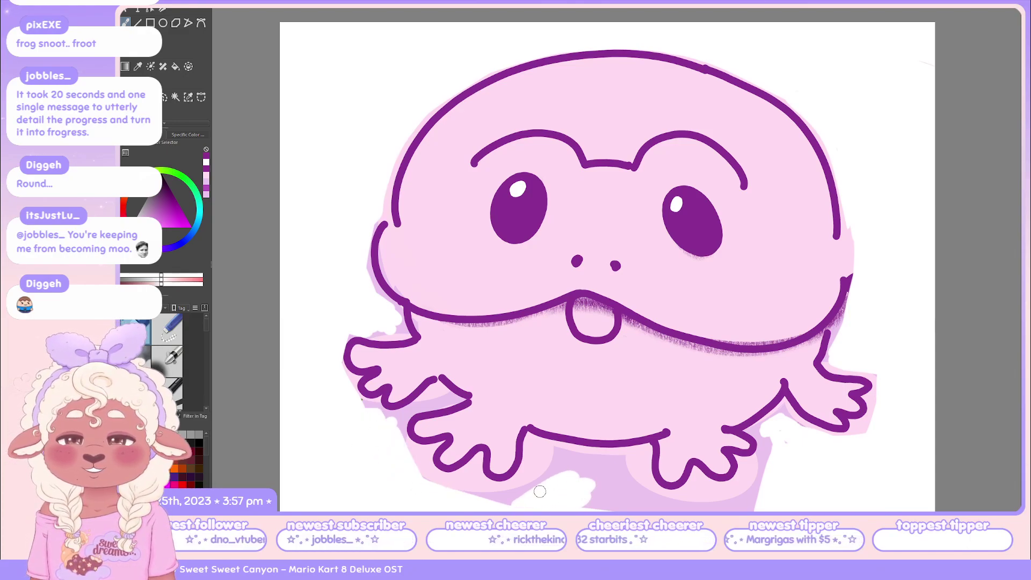
{"action": "mouse_move", "coordinate": [535, 456]}
{"action": "left_mouse_down"}
{"action": "mouse_move", "coordinate": [524, 508]}
{"action": "mouse_move", "coordinate": [540, 481]}
{"action": "mouse_move", "coordinate": [537, 493]}
{"action": "mouse_move", "coordinate": [583, 475]}
{"action": "mouse_move", "coordinate": [561, 472]}
{"action": "mouse_move", "coordinate": [605, 467]}
{"action": "mouse_move", "coordinate": [556, 465]}
{"action": "mouse_move", "coordinate": [597, 492]}
{"action": "left_mouse_up"}
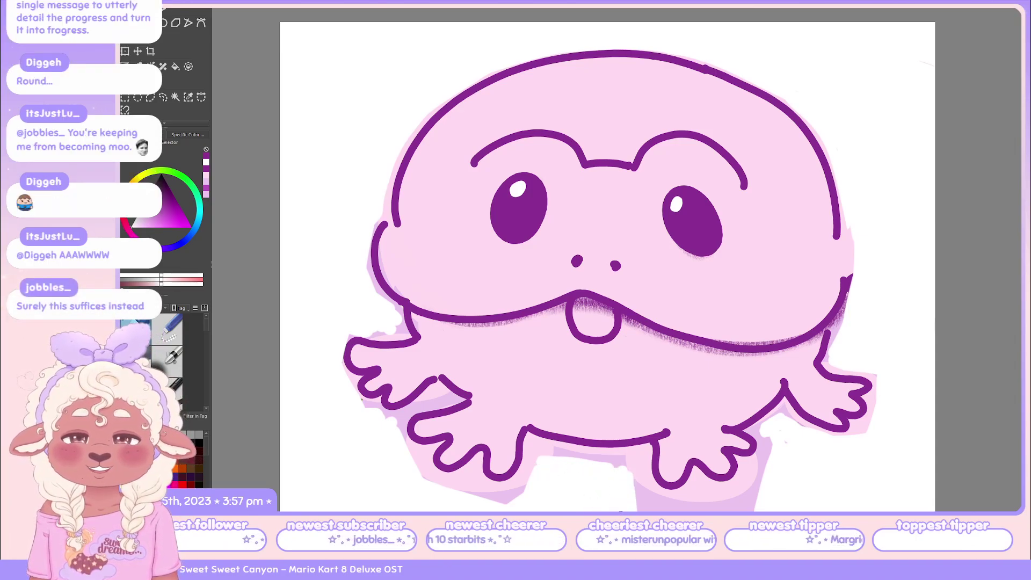
{"action": "mouse_move", "coordinate": [621, 511]}
{"action": "left_mouse_down"}
{"action": "mouse_move", "coordinate": [614, 490]}
{"action": "mouse_move", "coordinate": [559, 446]}
{"action": "left_mouse_up"}
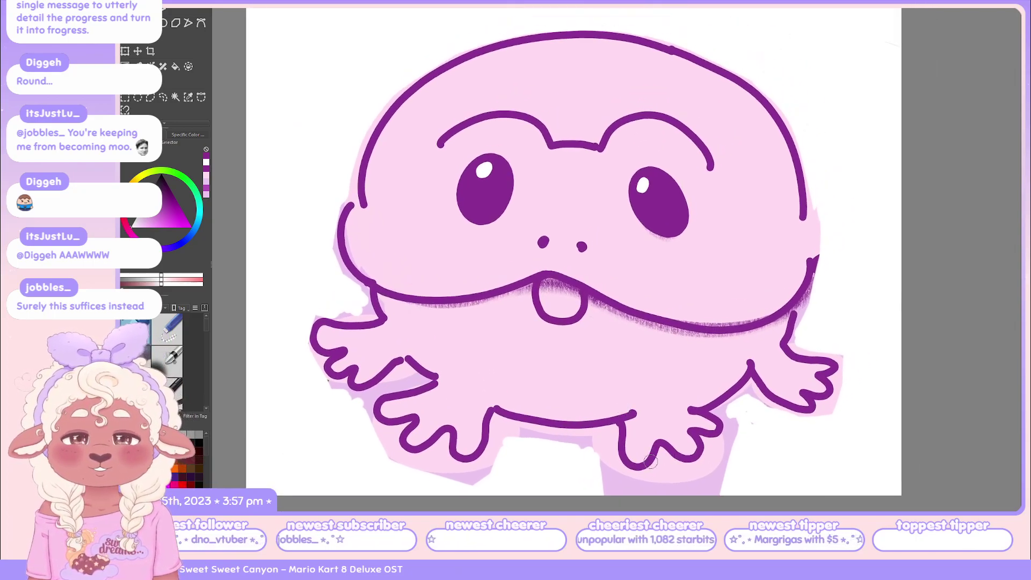
Trim the leftover background around both feet and the right cheek with white, and whiten the gap between left arm and left foot.
{"action": "mouse_move", "coordinate": [649, 461]}
{"action": "left_mouse_down"}
{"action": "mouse_move", "coordinate": [612, 474]}
{"action": "mouse_move", "coordinate": [621, 485]}
{"action": "mouse_move", "coordinate": [598, 483]}
{"action": "mouse_move", "coordinate": [625, 495]}
{"action": "mouse_move", "coordinate": [674, 483]}
{"action": "left_mouse_up"}
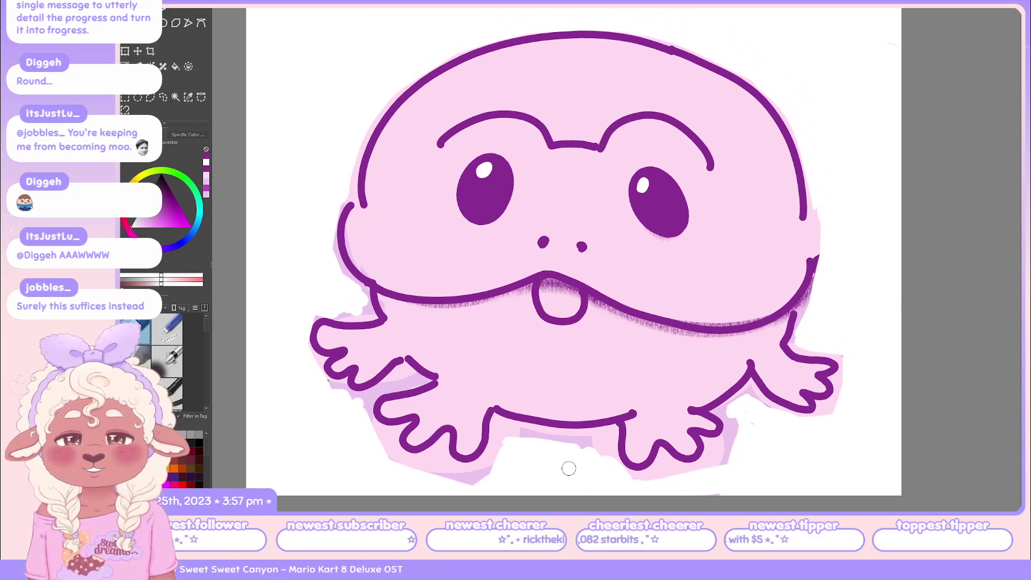
{"action": "mouse_move", "coordinate": [519, 441]}
{"action": "left_mouse_down"}
{"action": "mouse_move", "coordinate": [485, 468]}
{"action": "mouse_move", "coordinate": [432, 490]}
{"action": "mouse_move", "coordinate": [493, 483]}
{"action": "mouse_move", "coordinate": [448, 479]}
{"action": "mouse_move", "coordinate": [427, 461]}
{"action": "mouse_move", "coordinate": [446, 463]}
{"action": "mouse_move", "coordinate": [420, 474]}
{"action": "mouse_move", "coordinate": [437, 459]}
{"action": "mouse_move", "coordinate": [436, 478]}
{"action": "mouse_move", "coordinate": [439, 466]}
{"action": "mouse_move", "coordinate": [463, 473]}
{"action": "mouse_move", "coordinate": [443, 463]}
{"action": "mouse_move", "coordinate": [501, 468]}
{"action": "mouse_move", "coordinate": [452, 478]}
{"action": "left_mouse_up"}
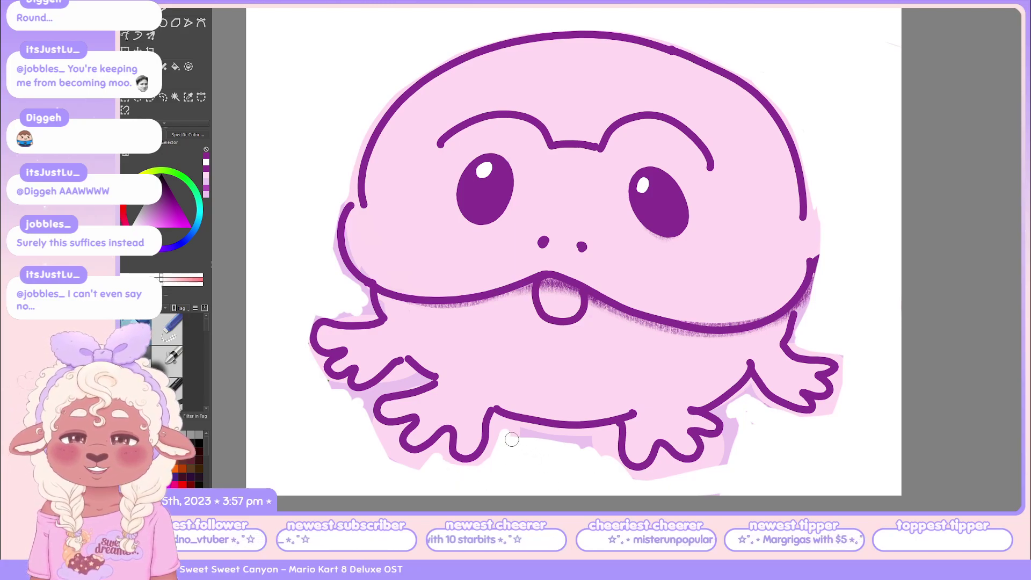
{"action": "mouse_move", "coordinate": [524, 436]}
{"action": "left_mouse_down"}
{"action": "mouse_move", "coordinate": [600, 440]}
{"action": "mouse_move", "coordinate": [554, 451]}
{"action": "mouse_move", "coordinate": [508, 432]}
{"action": "mouse_move", "coordinate": [611, 440]}
{"action": "mouse_move", "coordinate": [588, 453]}
{"action": "mouse_move", "coordinate": [509, 433]}
{"action": "mouse_move", "coordinate": [608, 444]}
{"action": "mouse_move", "coordinate": [539, 448]}
{"action": "mouse_move", "coordinate": [504, 432]}
{"action": "mouse_move", "coordinate": [501, 440]}
{"action": "mouse_move", "coordinate": [502, 429]}
{"action": "mouse_move", "coordinate": [560, 441]}
{"action": "mouse_move", "coordinate": [501, 432]}
{"action": "mouse_move", "coordinate": [586, 446]}
{"action": "mouse_move", "coordinate": [508, 426]}
{"action": "mouse_move", "coordinate": [600, 437]}
{"action": "mouse_move", "coordinate": [594, 448]}
{"action": "mouse_move", "coordinate": [605, 470]}
{"action": "mouse_move", "coordinate": [602, 452]}
{"action": "mouse_move", "coordinate": [636, 443]}
{"action": "mouse_move", "coordinate": [629, 461]}
{"action": "mouse_move", "coordinate": [617, 453]}
{"action": "mouse_move", "coordinate": [628, 455]}
{"action": "mouse_move", "coordinate": [622, 445]}
{"action": "mouse_move", "coordinate": [667, 471]}
{"action": "mouse_move", "coordinate": [646, 482]}
{"action": "mouse_move", "coordinate": [685, 483]}
{"action": "mouse_move", "coordinate": [742, 442]}
{"action": "left_mouse_up"}
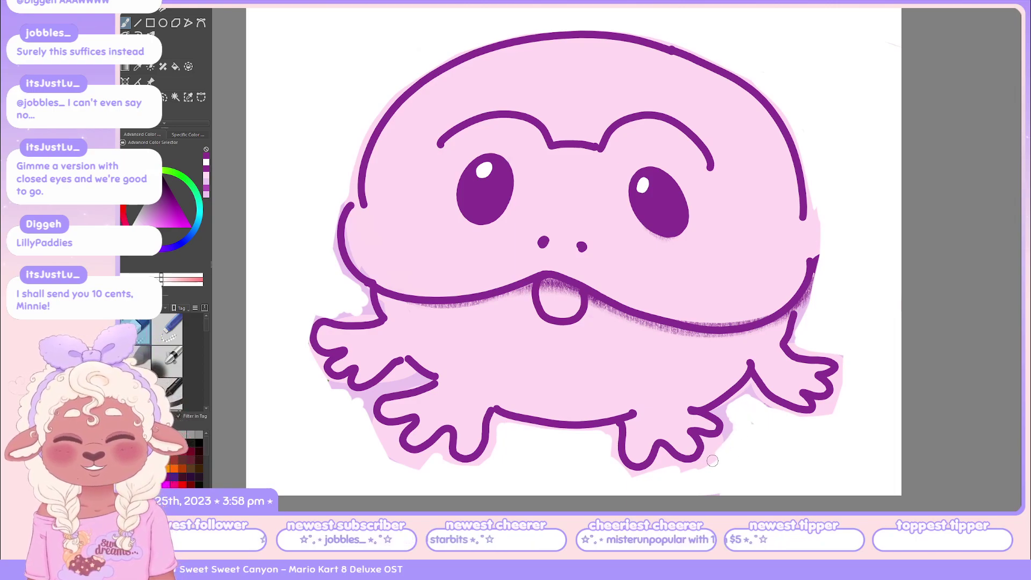
{"action": "left_click_drag", "start_coordinate": [816, 204], "coordinate": [815, 297]}
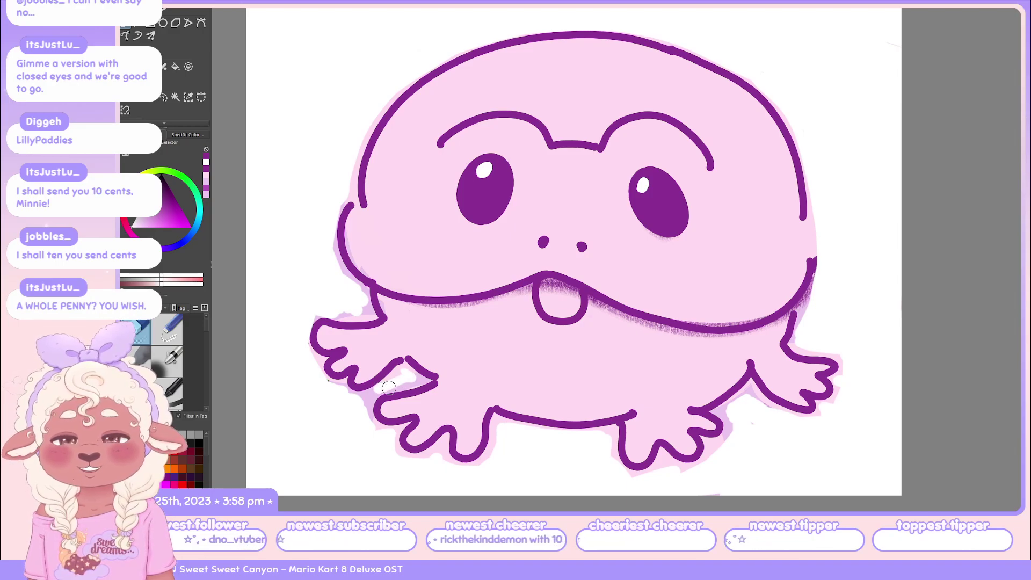
{"action": "left_click_drag", "start_coordinate": [389, 388], "coordinate": [403, 373]}
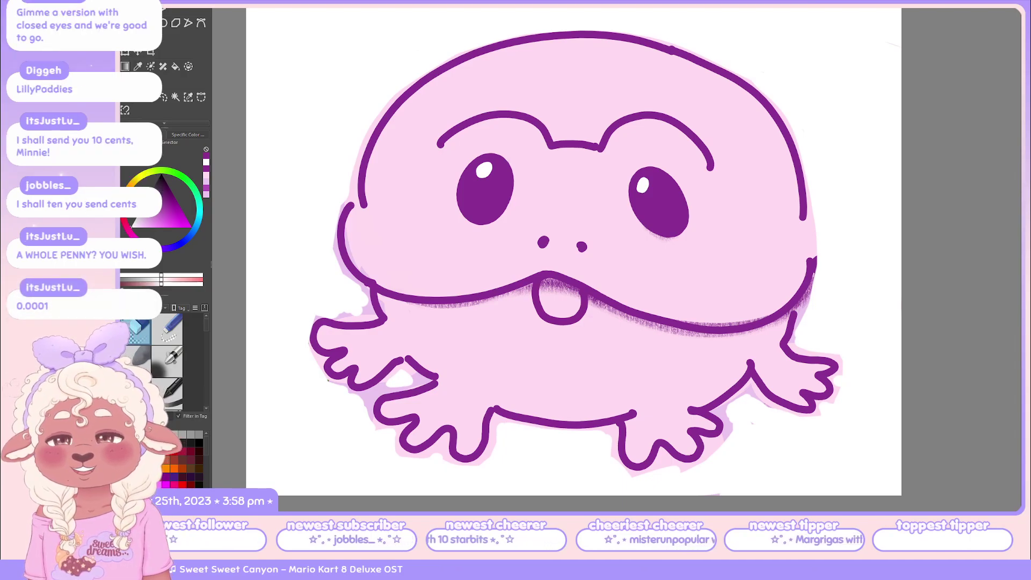
Sample the dark purple line colour and close the outline gaps at the left arm and between the right cheek and arm.
{"action": "left_click", "coordinate": [175, 97]}
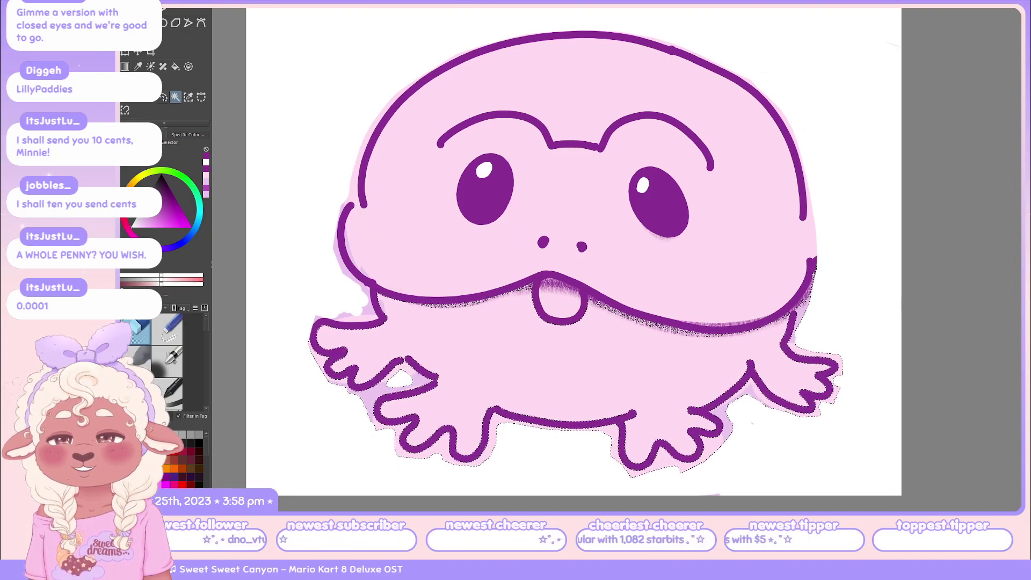
{"action": "key", "text": "ctrl+shift+a"}
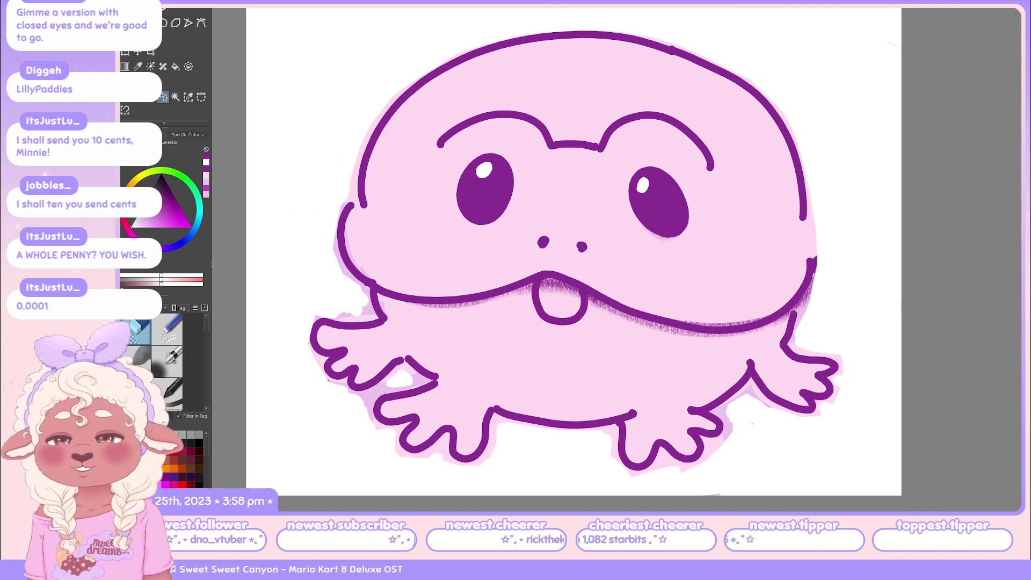
{"action": "key", "text": "p"}
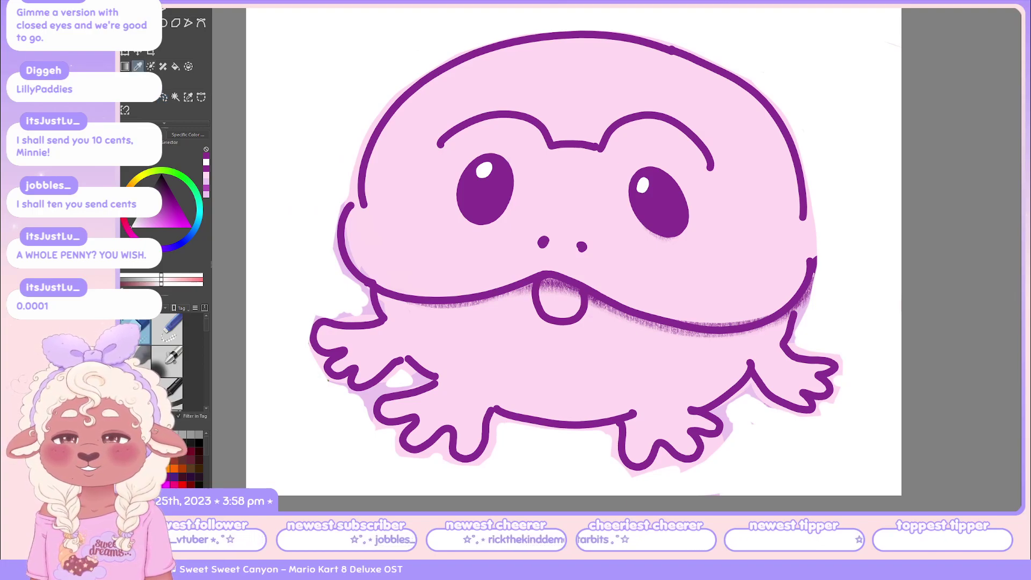
{"action": "key", "text": "b"}
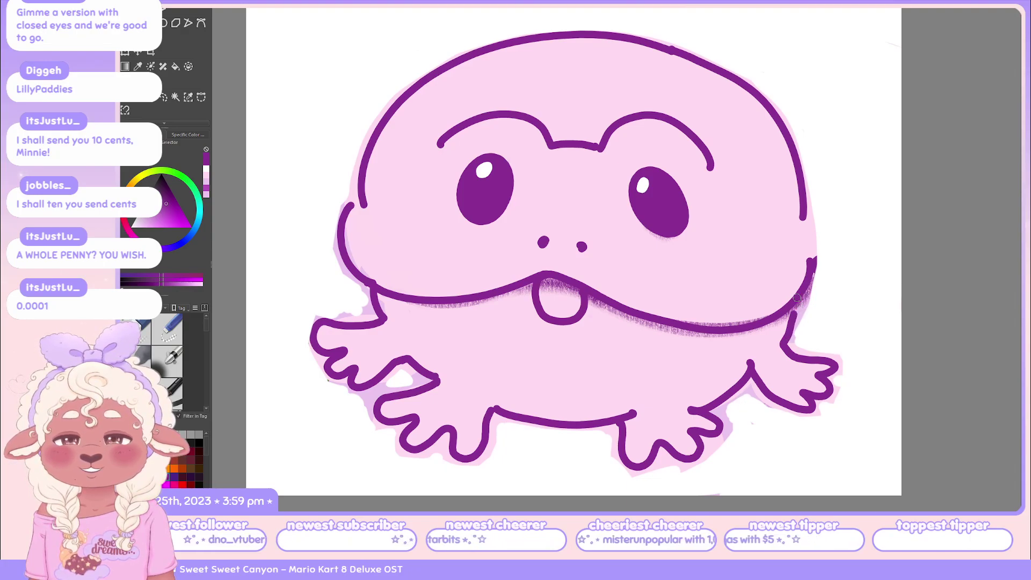
{"action": "left_click_drag", "start_coordinate": [801, 290], "coordinate": [782, 344]}
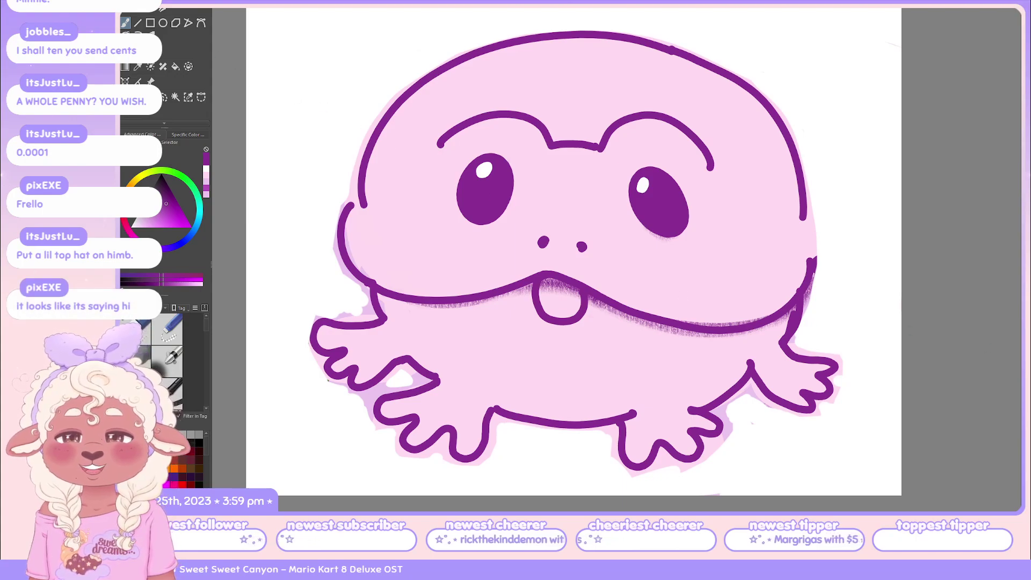
{"action": "scroll", "coordinate": [559, 257], "scroll_direction": "up", "scroll_amount": 3}
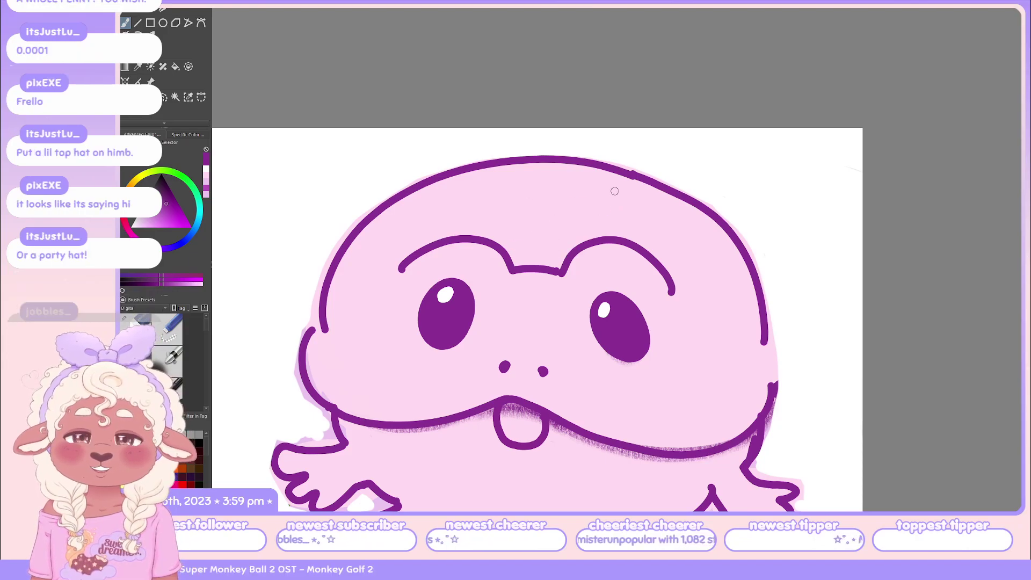
{"action": "mouse_move", "coordinate": [623, 168]}
{"action": "left_mouse_down"}
{"action": "mouse_move", "coordinate": [709, 215]}
{"action": "mouse_move", "coordinate": [626, 144]}
{"action": "mouse_move", "coordinate": [655, 158]}
{"action": "left_mouse_up"}
{"action": "key", "text": "ctrl+z"}
{"action": "mouse_move", "coordinate": [524, 252]}
{"action": "left_mouse_down"}
{"action": "mouse_move", "coordinate": [534, 221]}
{"action": "mouse_move", "coordinate": [522, 260]}
{"action": "mouse_move", "coordinate": [555, 267]}
{"action": "mouse_move", "coordinate": [543, 247]}
{"action": "mouse_move", "coordinate": [524, 245]}
{"action": "mouse_move", "coordinate": [515, 270]}
{"action": "left_mouse_up"}
{"action": "key", "text": "ctrl+z"}
{"action": "key", "text": "ctrl+z"}
{"action": "key", "text": "ctrl+z"}
{"action": "key", "text": "ctrl+z"}
{"action": "key", "text": "ctrl+z"}
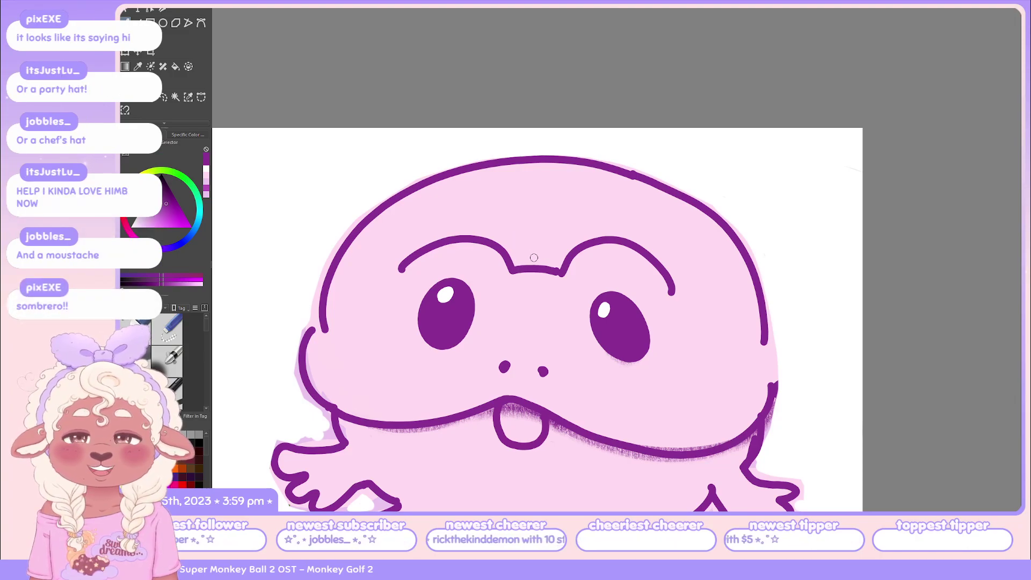
Draw a filled dark purple moustache with curled ends over the frog's nostrils, above the mouth.
{"action": "mouse_move", "coordinate": [515, 355]}
{"action": "left_mouse_down"}
{"action": "mouse_move", "coordinate": [488, 362]}
{"action": "mouse_move", "coordinate": [510, 369]}
{"action": "mouse_move", "coordinate": [495, 366]}
{"action": "mouse_move", "coordinate": [515, 351]}
{"action": "mouse_move", "coordinate": [479, 369]}
{"action": "mouse_move", "coordinate": [510, 369]}
{"action": "mouse_move", "coordinate": [511, 358]}
{"action": "mouse_move", "coordinate": [492, 373]}
{"action": "mouse_move", "coordinate": [524, 357]}
{"action": "mouse_move", "coordinate": [560, 376]}
{"action": "mouse_move", "coordinate": [546, 361]}
{"action": "mouse_move", "coordinate": [559, 377]}
{"action": "mouse_move", "coordinate": [502, 362]}
{"action": "mouse_move", "coordinate": [521, 356]}
{"action": "mouse_move", "coordinate": [497, 376]}
{"action": "mouse_move", "coordinate": [525, 375]}
{"action": "mouse_move", "coordinate": [525, 361]}
{"action": "mouse_move", "coordinate": [561, 381]}
{"action": "left_mouse_up"}
{"action": "key", "text": "ctrl+z"}
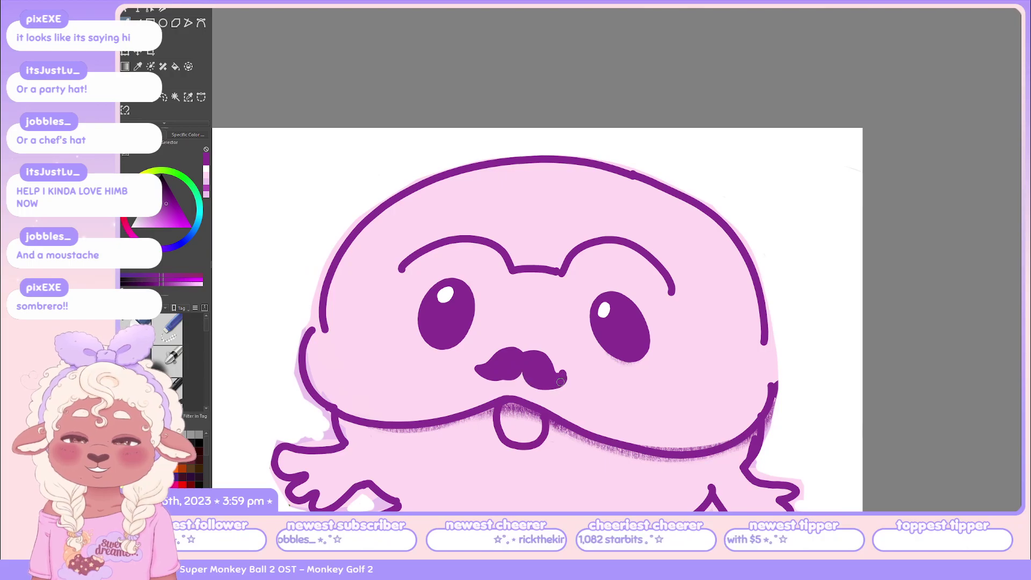
{"action": "scroll", "coordinate": [572, 404], "scroll_direction": "down", "scroll_amount": 3}
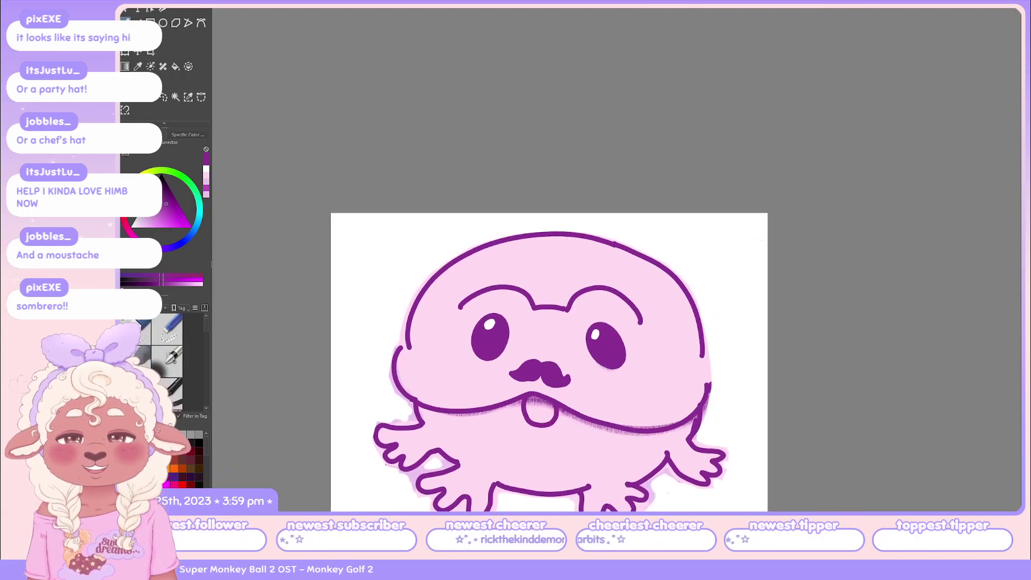
{"action": "scroll", "coordinate": [603, 295], "scroll_direction": "down", "scroll_amount": 1}
{"action": "scroll", "coordinate": [602, 295], "scroll_direction": "up", "scroll_amount": 3}
{"action": "left_click_drag", "start_coordinate": [602, 295], "coordinate": [621, 296]}
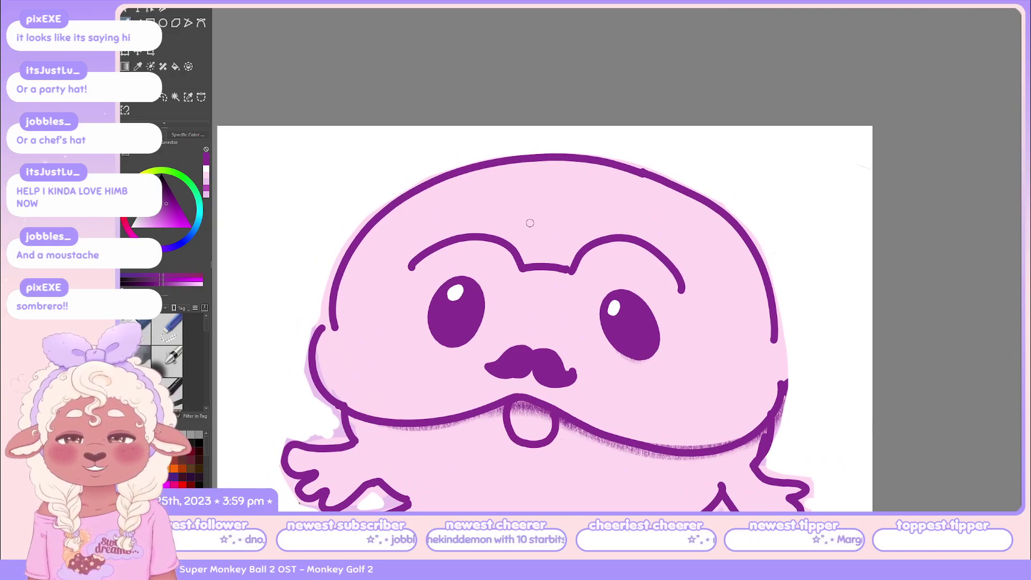
{"action": "left_click_drag", "start_coordinate": [529, 204], "coordinate": [523, 216]}
{"action": "key", "text": "ctrl+z"}
{"action": "mouse_move", "coordinate": [609, 204]}
{"action": "left_mouse_down"}
{"action": "mouse_move", "coordinate": [602, 234]}
{"action": "mouse_move", "coordinate": [695, 265]}
{"action": "left_mouse_up"}
{"action": "key", "text": "ctrl+z"}
{"action": "key", "text": "ctrl+z"}
{"action": "key", "text": "ctrl+z"}
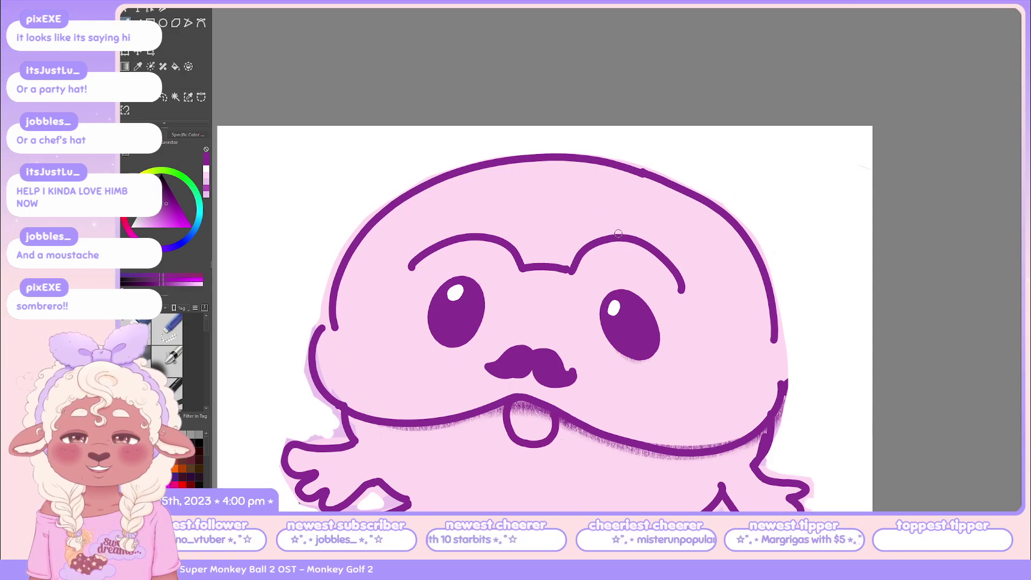
{"action": "mouse_move", "coordinate": [606, 235]}
{"action": "left_mouse_down"}
{"action": "mouse_move", "coordinate": [693, 144]}
{"action": "mouse_move", "coordinate": [664, 279]}
{"action": "left_mouse_up"}
{"action": "key", "text": "ctrl+z"}
{"action": "key", "text": "ctrl+z"}
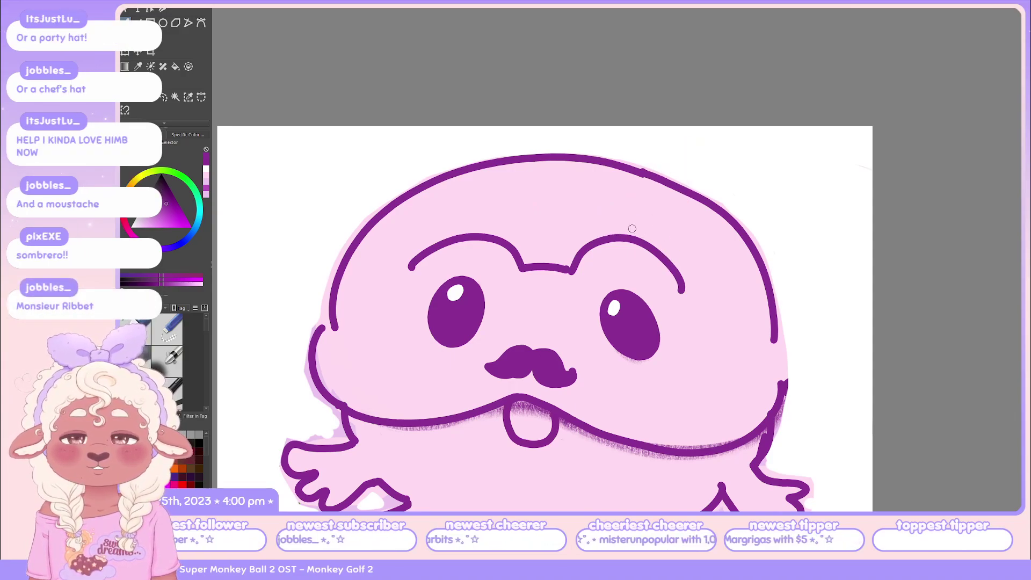
{"action": "mouse_move", "coordinate": [601, 238]}
{"action": "left_mouse_down"}
{"action": "mouse_move", "coordinate": [673, 138]}
{"action": "mouse_move", "coordinate": [670, 263]}
{"action": "left_mouse_up"}
{"action": "key", "text": "ctrl+z"}
{"action": "key", "text": "ctrl+z"}
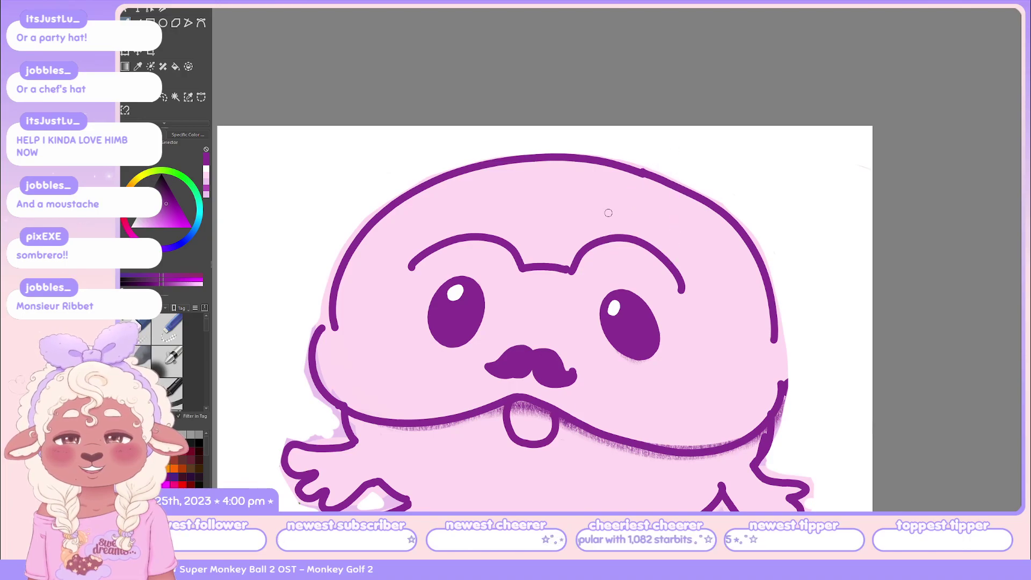
{"action": "mouse_move", "coordinate": [510, 244]}
{"action": "left_mouse_down"}
{"action": "mouse_move", "coordinate": [572, 127]}
{"action": "mouse_move", "coordinate": [513, 200]}
{"action": "mouse_move", "coordinate": [553, 126]}
{"action": "left_mouse_up"}
{"action": "key", "text": "ctrl+z"}
{"action": "key", "text": "ctrl+z"}
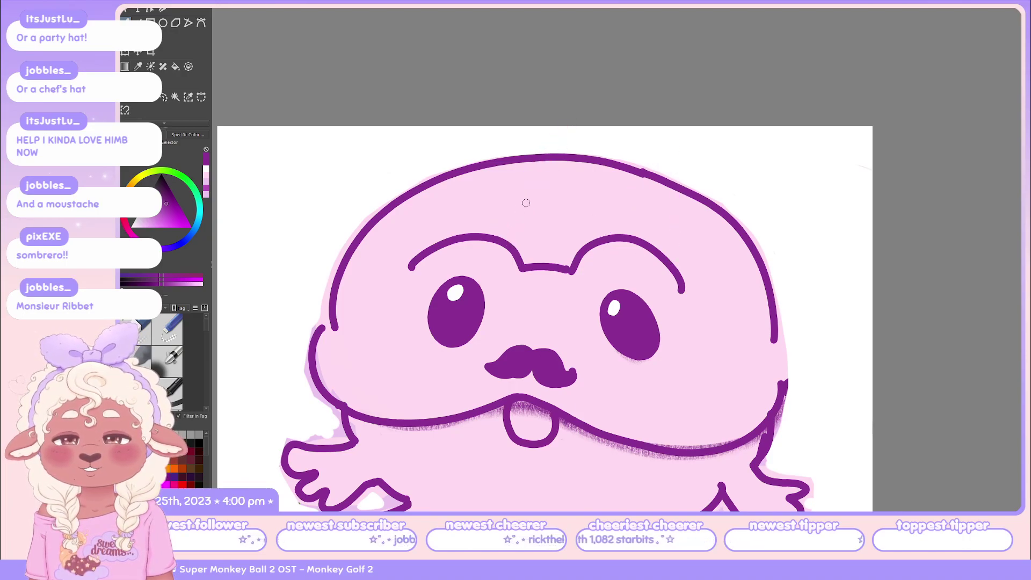
Draw the two slanted sides of a cone-shaped party hat above the frog's brows, meeting at the canvas's upper edge.
{"action": "left_click_drag", "start_coordinate": [490, 228], "coordinate": [553, 125]}
{"action": "key", "text": "ctrl+z"}
{"action": "mouse_move", "coordinate": [489, 219]}
{"action": "left_mouse_down"}
{"action": "mouse_move", "coordinate": [554, 125]}
{"action": "mouse_move", "coordinate": [580, 219]}
{"action": "left_mouse_up"}
{"action": "key", "text": "ctrl+z"}
{"action": "left_click_drag", "start_coordinate": [554, 127], "coordinate": [595, 239]}
{"action": "key", "text": "ctrl+z"}
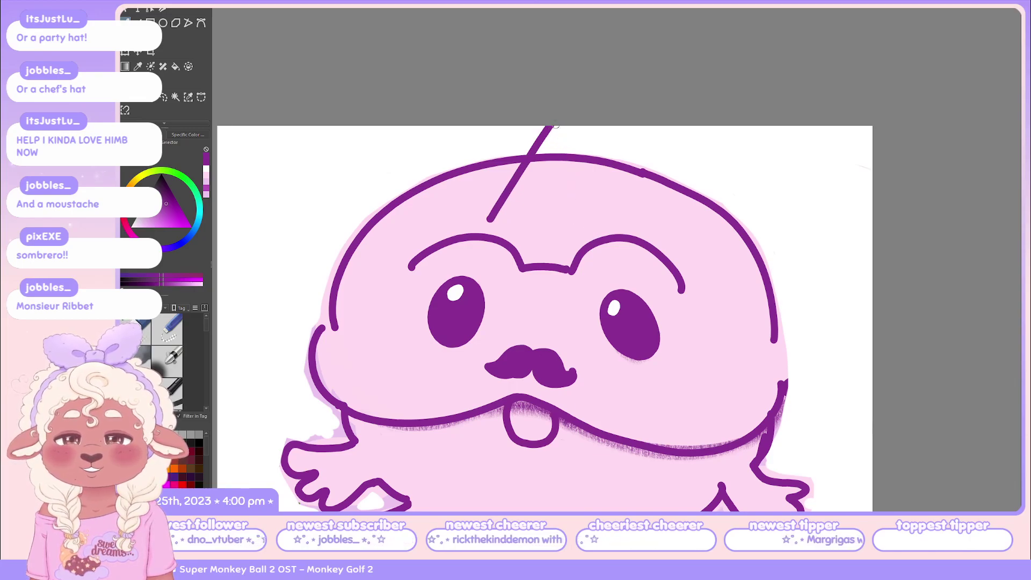
{"action": "left_click_drag", "start_coordinate": [554, 128], "coordinate": [593, 212]}
Close the party hat with a curved base line between its two sides and fill the cone with dark purple.
{"action": "left_click_drag", "start_coordinate": [492, 220], "coordinate": [601, 221]}
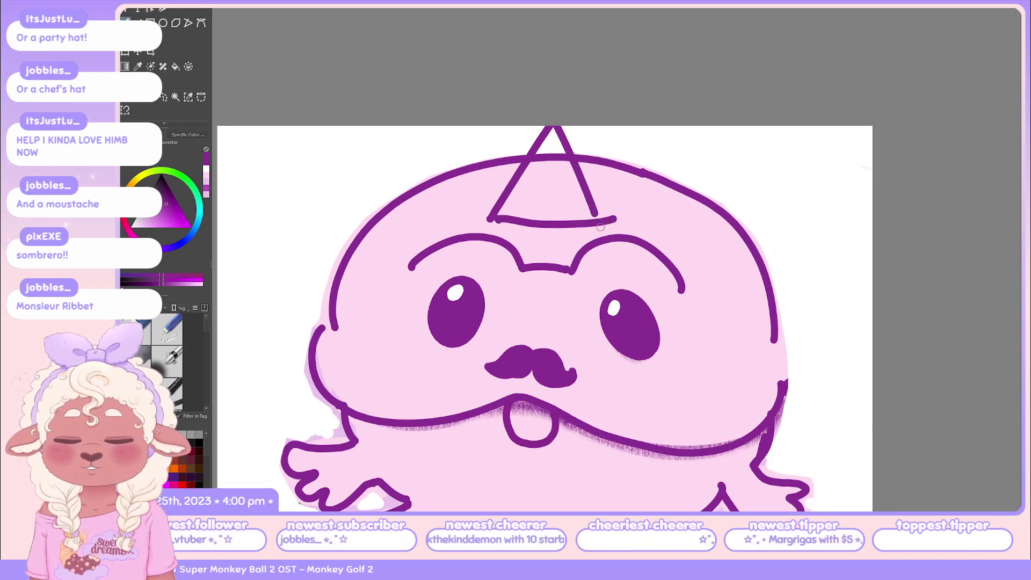
{"action": "key", "text": "ctrl+z"}
{"action": "left_click_drag", "start_coordinate": [491, 221], "coordinate": [596, 220]}
{"action": "key", "text": "ctrl+z"}
{"action": "mouse_move", "coordinate": [492, 220]}
{"action": "left_mouse_down"}
{"action": "mouse_move", "coordinate": [510, 229]}
{"action": "mouse_move", "coordinate": [606, 214]}
{"action": "left_mouse_up"}
{"action": "key", "text": "ctrl+z"}
{"action": "left_click_drag", "start_coordinate": [488, 220], "coordinate": [615, 215]}
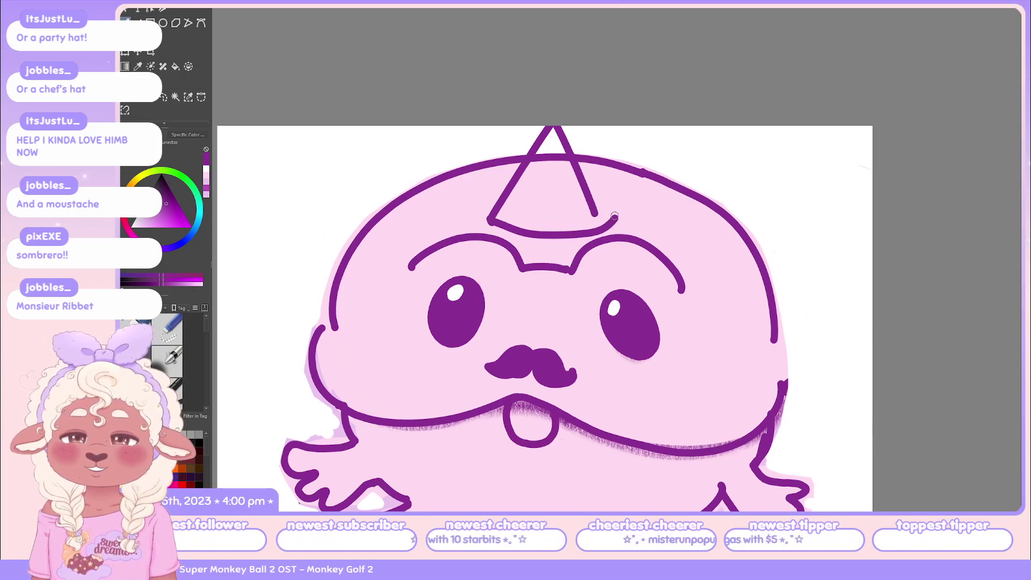
{"action": "key", "text": "ctrl+z"}
{"action": "mouse_move", "coordinate": [488, 220]}
{"action": "left_mouse_down"}
{"action": "mouse_move", "coordinate": [557, 235]}
{"action": "mouse_move", "coordinate": [594, 222]}
{"action": "left_mouse_up"}
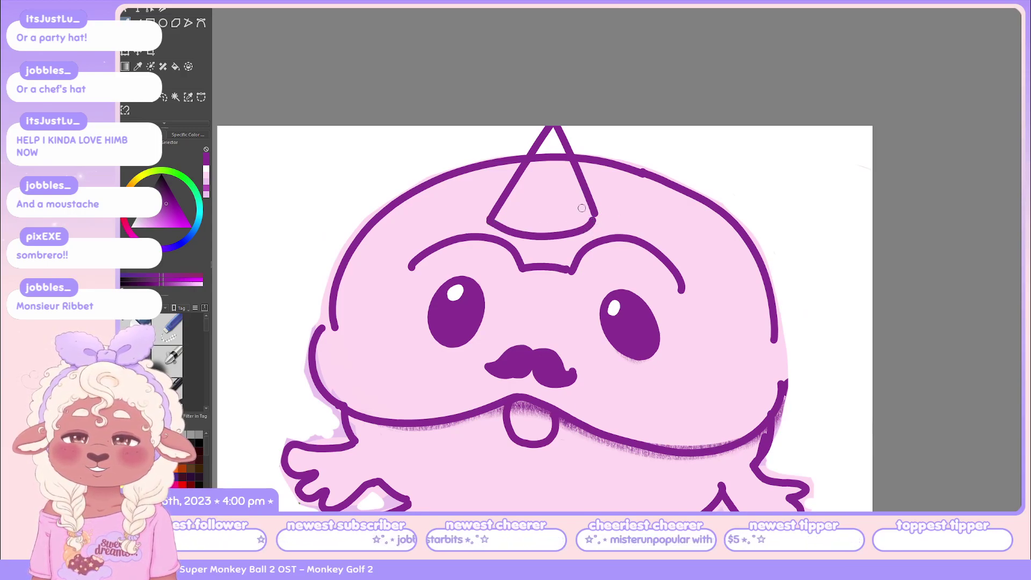
{"action": "mouse_move", "coordinate": [538, 156]}
{"action": "left_mouse_down"}
{"action": "mouse_move", "coordinate": [541, 165]}
{"action": "mouse_move", "coordinate": [518, 187]}
{"action": "mouse_move", "coordinate": [559, 174]}
{"action": "mouse_move", "coordinate": [534, 208]}
{"action": "mouse_move", "coordinate": [567, 208]}
{"action": "mouse_move", "coordinate": [581, 225]}
{"action": "mouse_move", "coordinate": [498, 220]}
{"action": "mouse_move", "coordinate": [540, 200]}
{"action": "mouse_move", "coordinate": [528, 226]}
{"action": "mouse_move", "coordinate": [581, 224]}
{"action": "mouse_move", "coordinate": [552, 180]}
{"action": "mouse_move", "coordinate": [563, 184]}
{"action": "mouse_move", "coordinate": [567, 172]}
{"action": "mouse_move", "coordinate": [557, 147]}
{"action": "mouse_move", "coordinate": [580, 205]}
{"action": "mouse_move", "coordinate": [569, 176]}
{"action": "mouse_move", "coordinate": [604, 214]}
{"action": "left_mouse_up"}
{"action": "mouse_move", "coordinate": [496, 224]}
{"action": "left_mouse_down"}
{"action": "mouse_move", "coordinate": [586, 237]}
{"action": "mouse_move", "coordinate": [512, 234]}
{"action": "mouse_move", "coordinate": [579, 236]}
{"action": "left_mouse_up"}
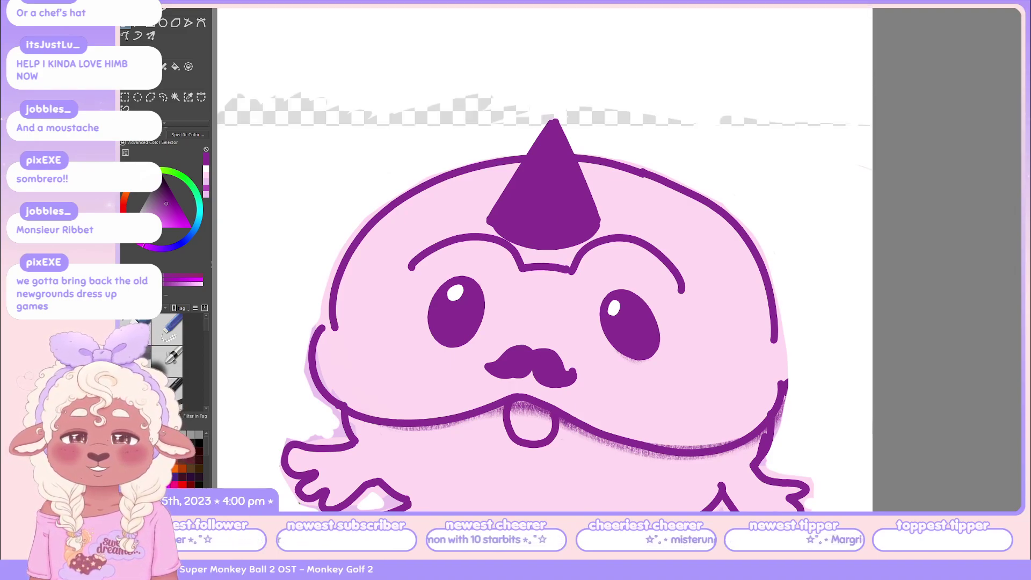
Stretch the white background layer up to the canvas's upper edge so it covers the transparent strip above the frog.
{"action": "scroll", "coordinate": [893, 163], "scroll_direction": "down", "scroll_amount": 2}
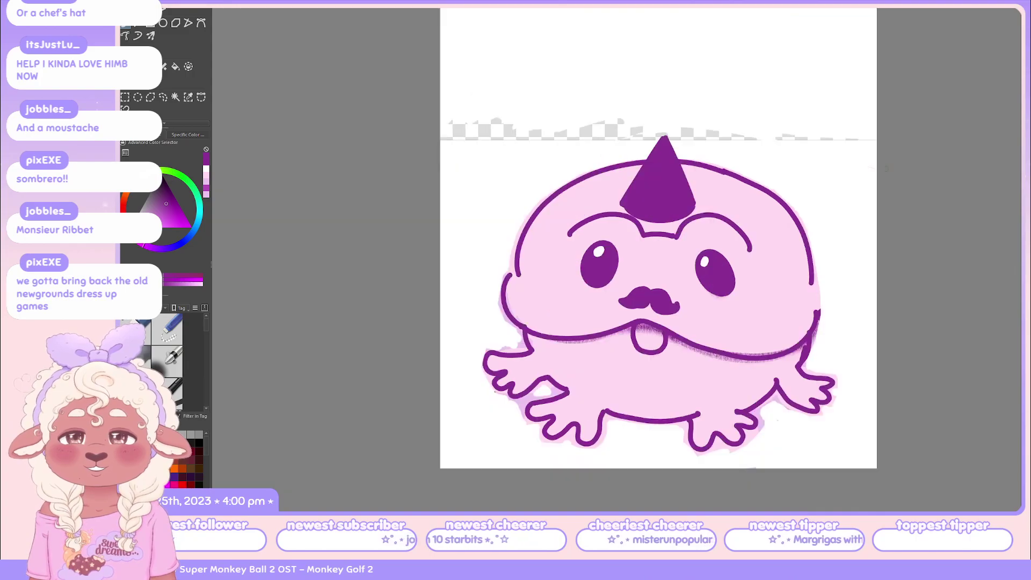
{"action": "mouse_move", "coordinate": [852, 191]}
{"action": "left_mouse_down"}
{"action": "mouse_move", "coordinate": [744, 273]}
{"action": "mouse_move", "coordinate": [740, 248]}
{"action": "left_mouse_up"}
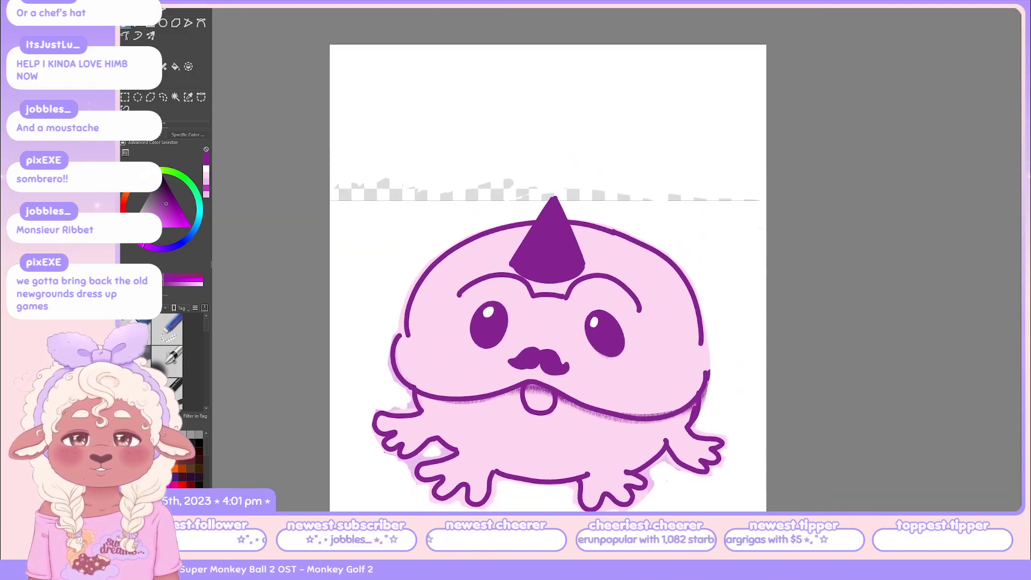
{"action": "key", "text": "ctrl+t"}
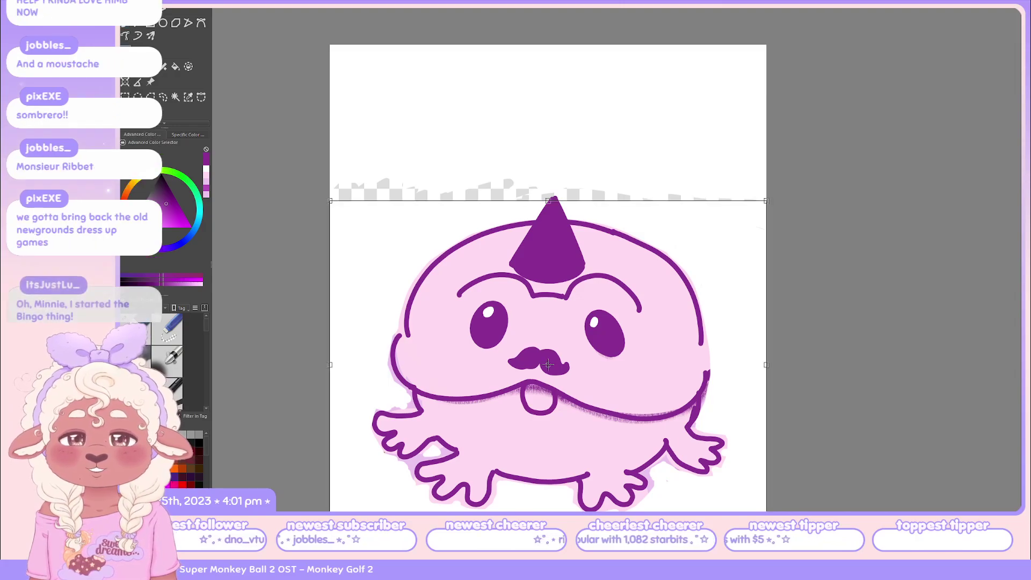
{"action": "left_click_drag", "start_coordinate": [548, 201], "coordinate": [548, 45]}
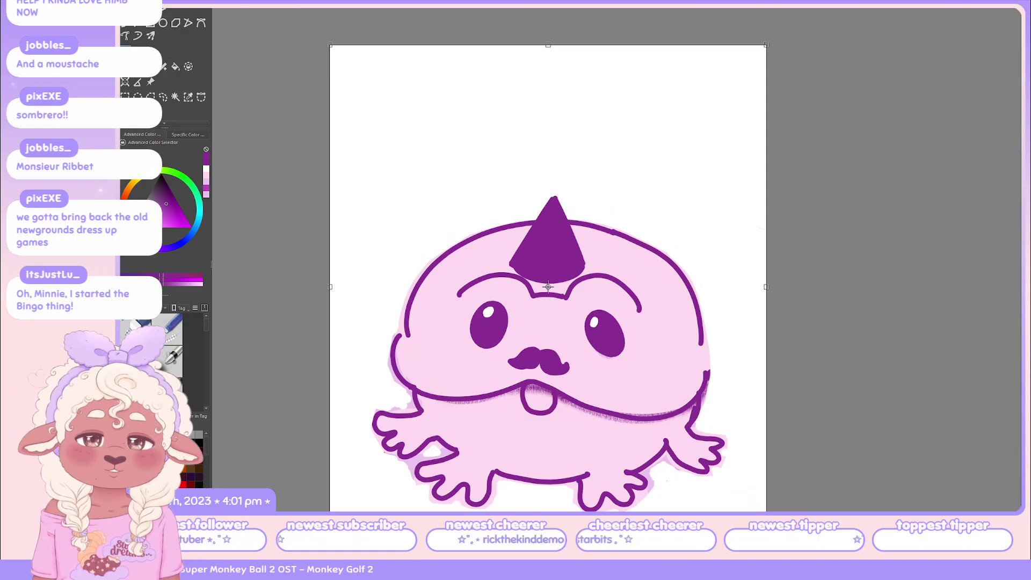
{"action": "key", "text": "Return"}
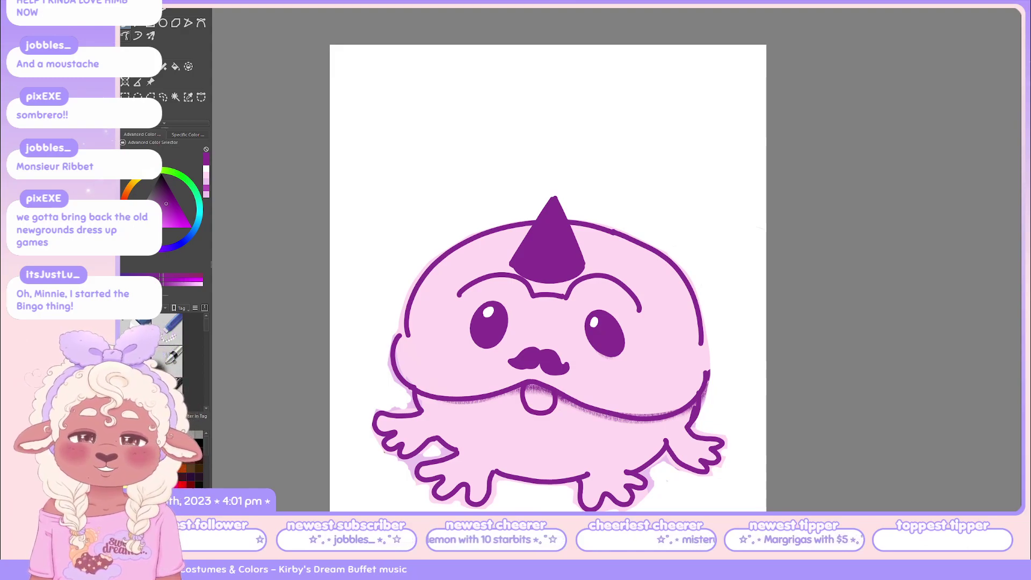
Straighten the party hat's left edge and lower corner, and extend its tip to a cleaner point.
{"action": "scroll", "coordinate": [452, 361], "scroll_direction": "up", "scroll_amount": 1}
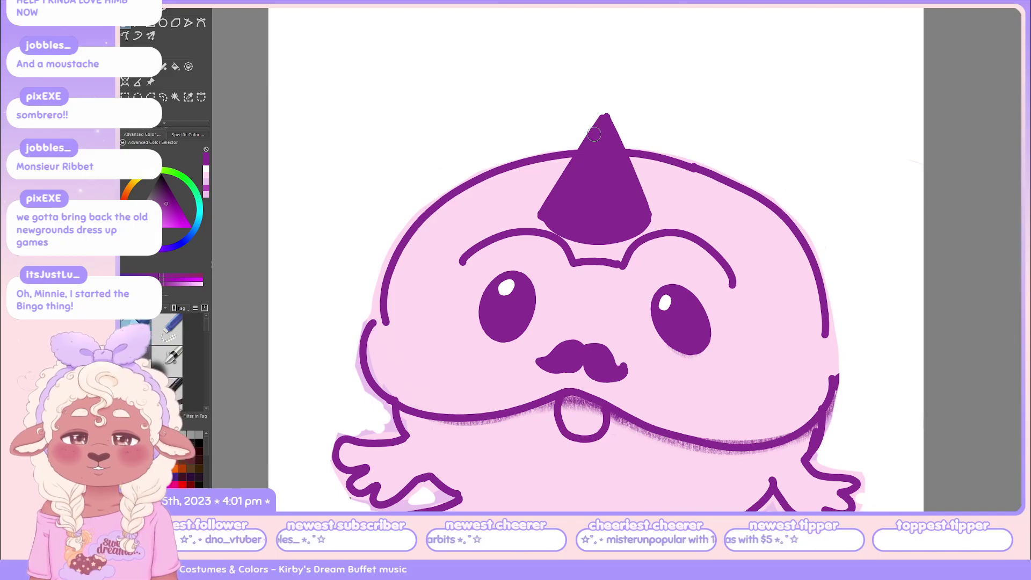
{"action": "left_click_drag", "start_coordinate": [545, 217], "coordinate": [582, 155]}
{"action": "key", "text": "ctrl+z"}
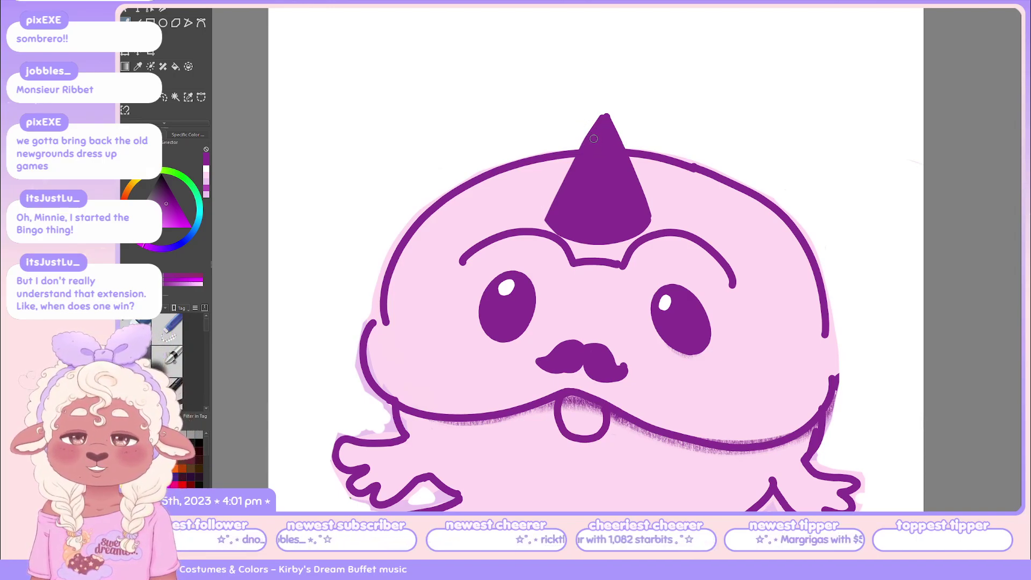
{"action": "left_click_drag", "start_coordinate": [601, 106], "coordinate": [564, 186]}
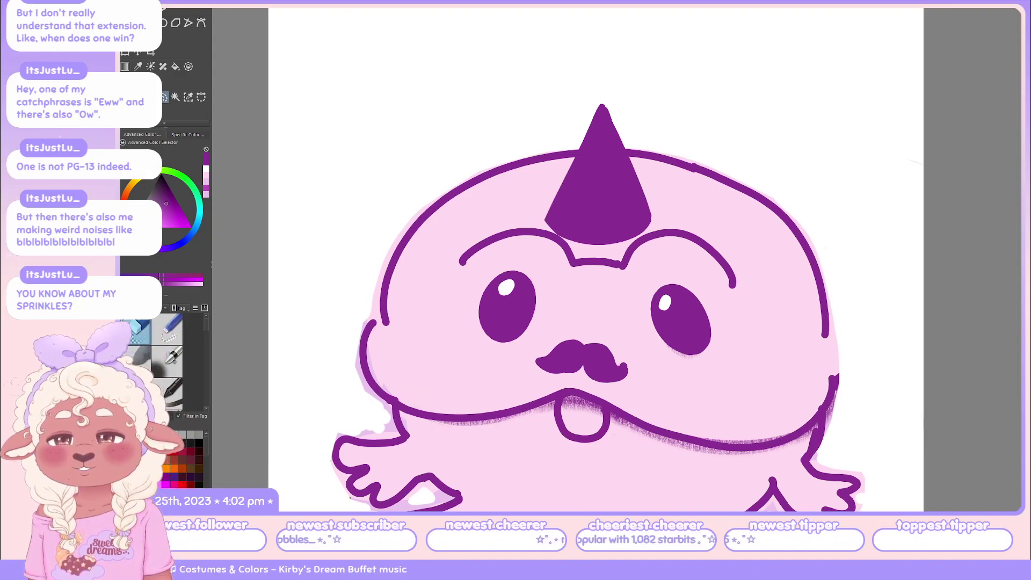
Lasso the party hat, tilt it slightly clockwise and shift it a little up and to the right.
{"action": "mouse_move", "coordinate": [556, 143]}
{"action": "left_mouse_down"}
{"action": "mouse_move", "coordinate": [524, 239]}
{"action": "mouse_move", "coordinate": [650, 271]}
{"action": "mouse_move", "coordinate": [664, 137]}
{"action": "mouse_move", "coordinate": [556, 142]}
{"action": "left_mouse_up"}
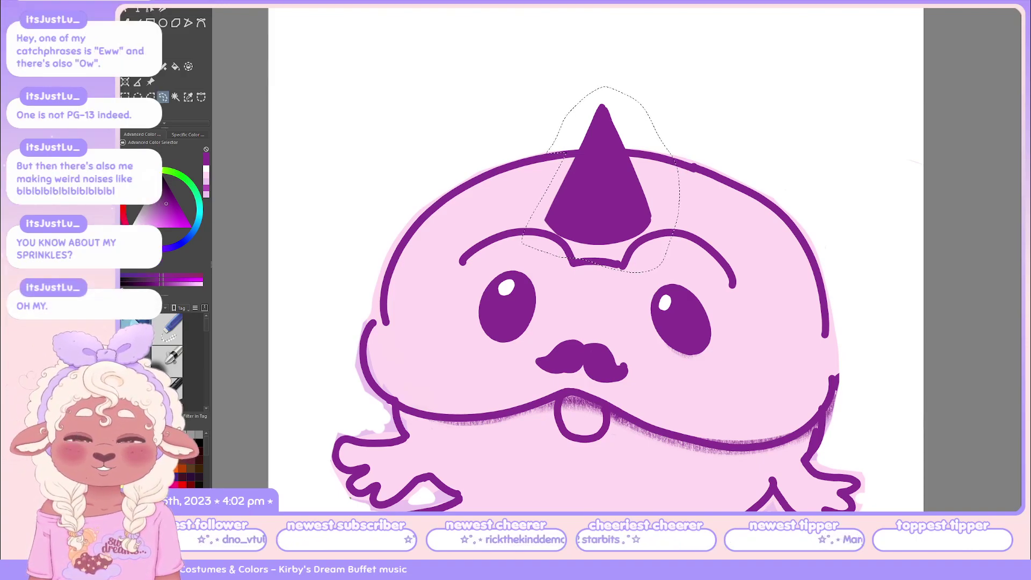
{"action": "key", "text": "ctrl+t"}
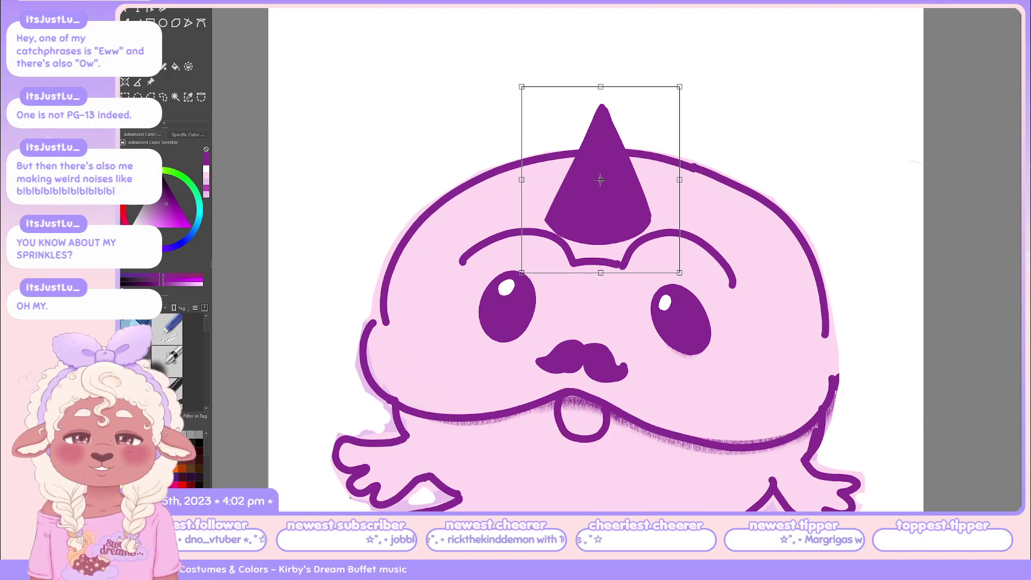
{"action": "mouse_move", "coordinate": [601, 180]}
{"action": "left_mouse_down"}
{"action": "mouse_move", "coordinate": [683, 192]}
{"action": "mouse_move", "coordinate": [609, 188]}
{"action": "mouse_move", "coordinate": [605, 176]}
{"action": "left_mouse_up"}
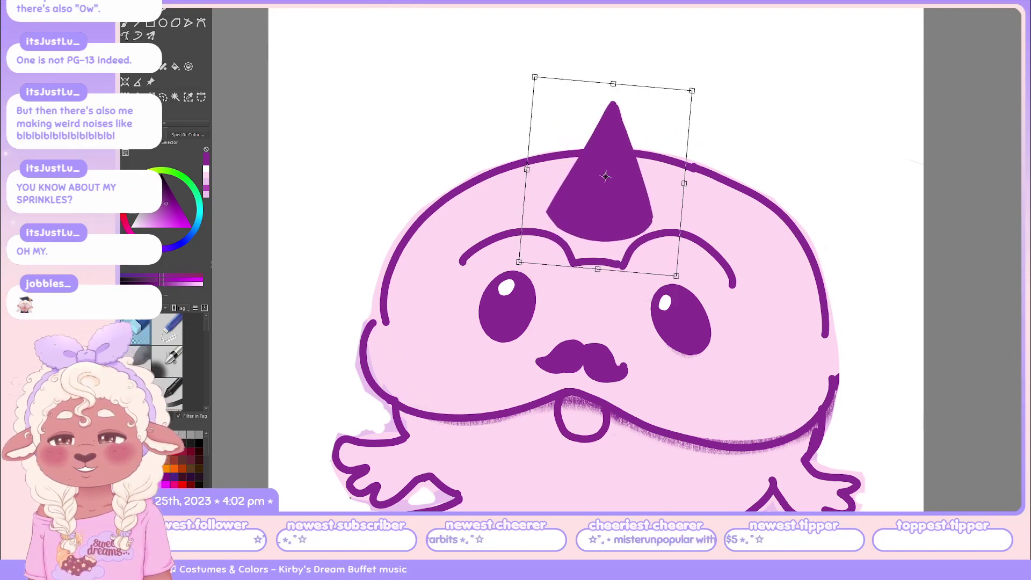
{"action": "key", "text": "Return"}
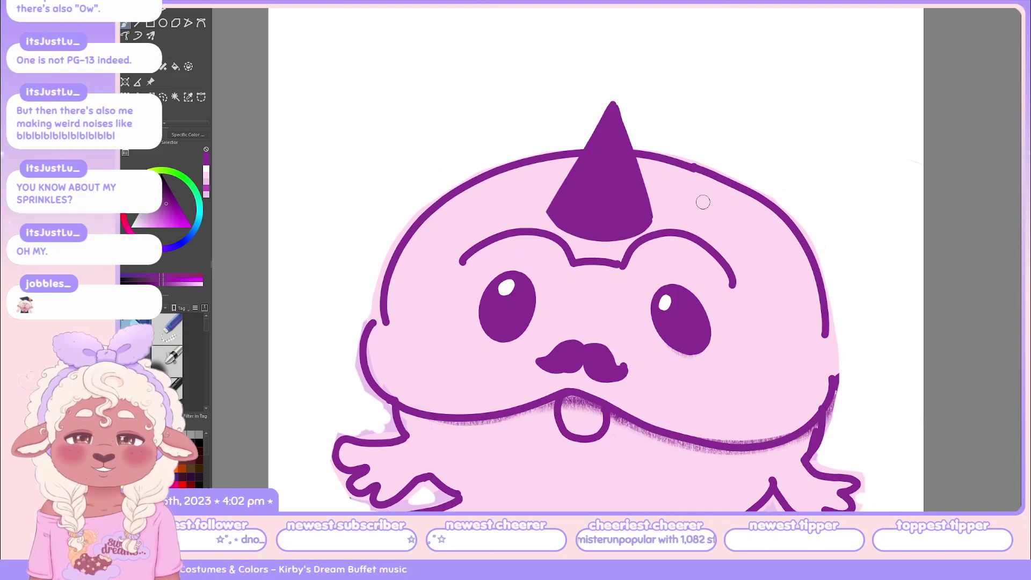
Switch to the light pink colour and paint over the dark shading inside the frog's tongue.
{"action": "scroll", "coordinate": [700, 202], "scroll_direction": "down", "scroll_amount": 3}
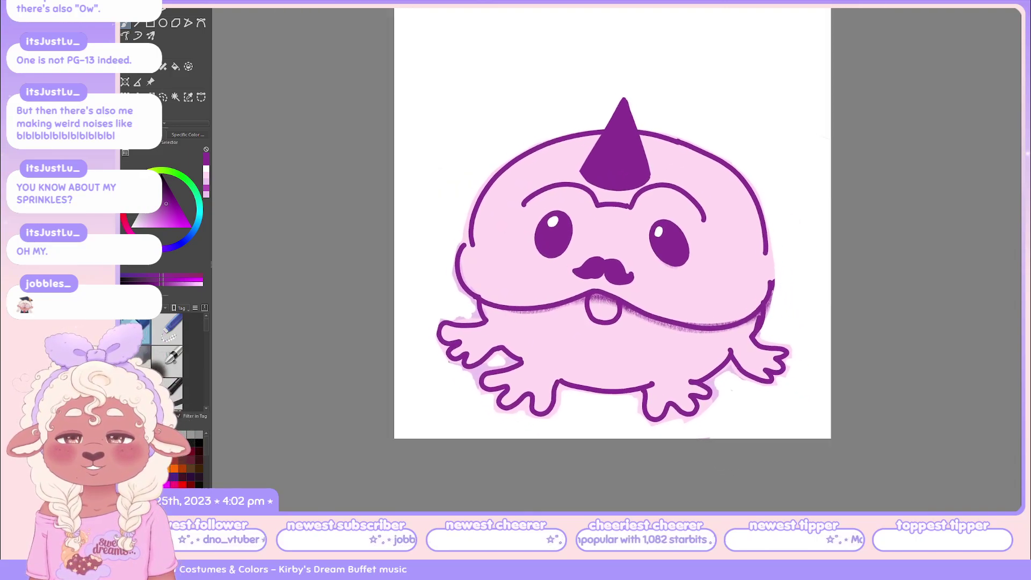
{"action": "scroll", "coordinate": [661, 200], "scroll_direction": "up", "scroll_amount": 1}
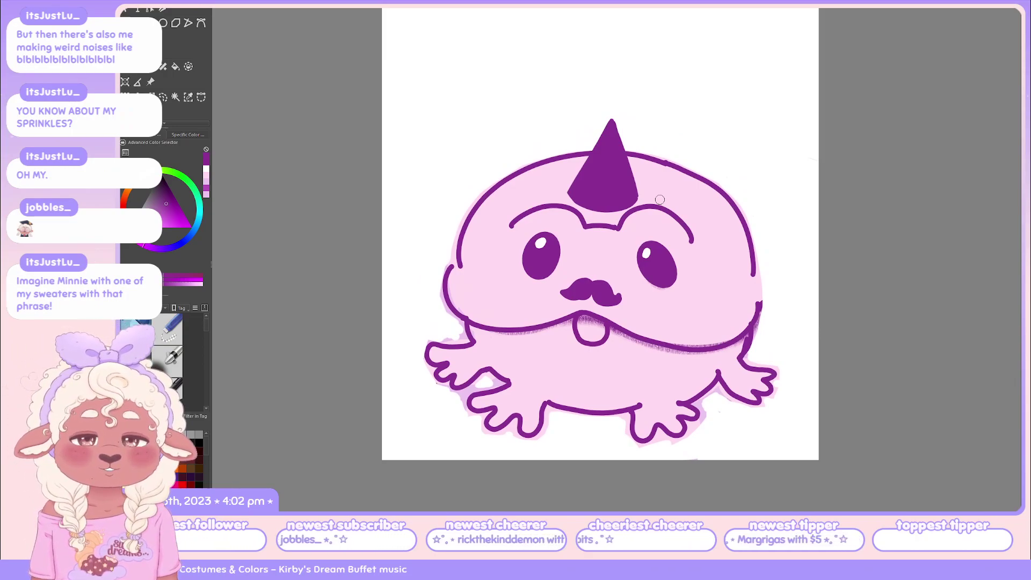
{"action": "scroll", "coordinate": [655, 212], "scroll_direction": "up", "scroll_amount": 3}
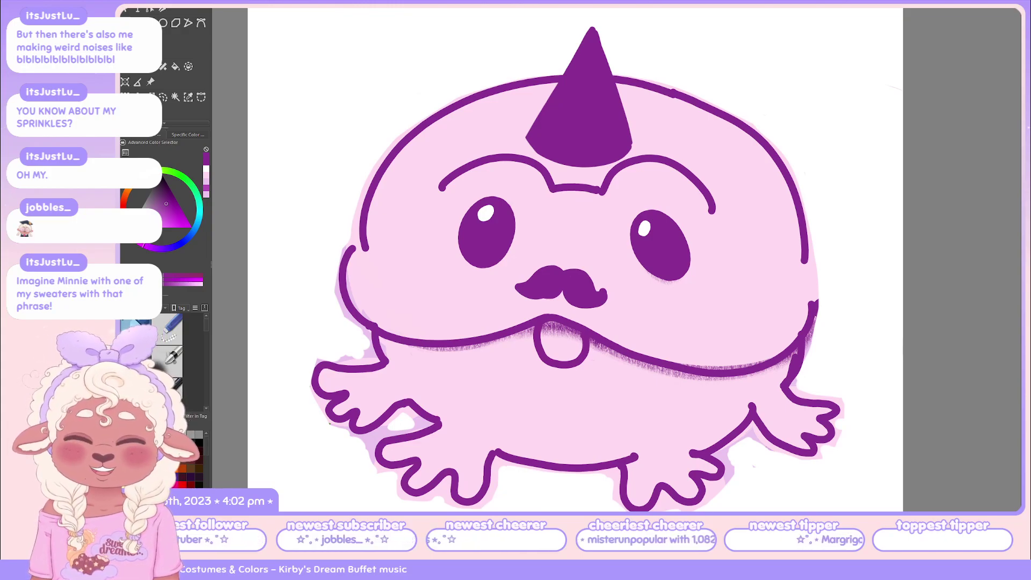
{"action": "key", "text": "x"}
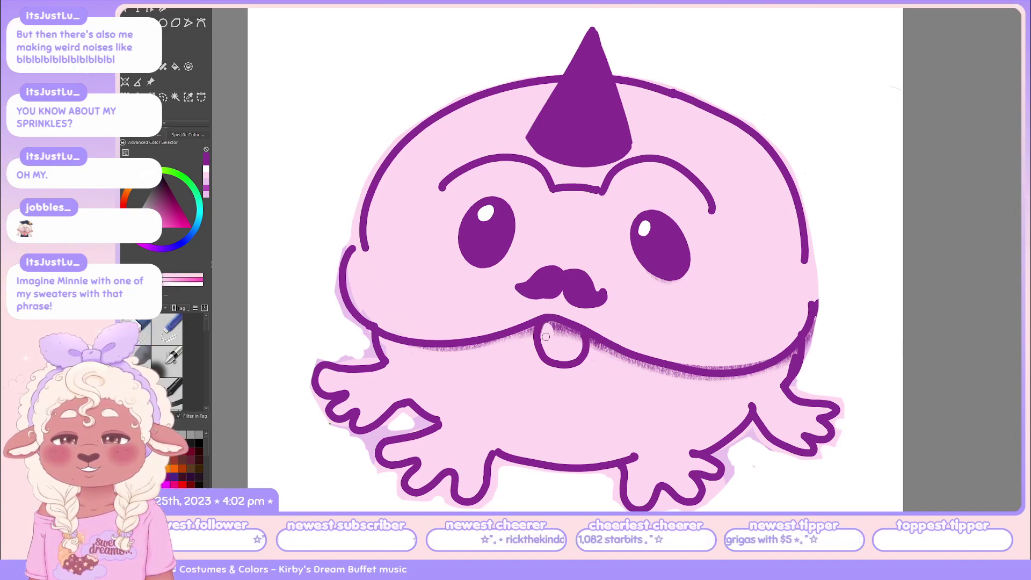
{"action": "left_click_drag", "start_coordinate": [548, 331], "coordinate": [556, 337]}
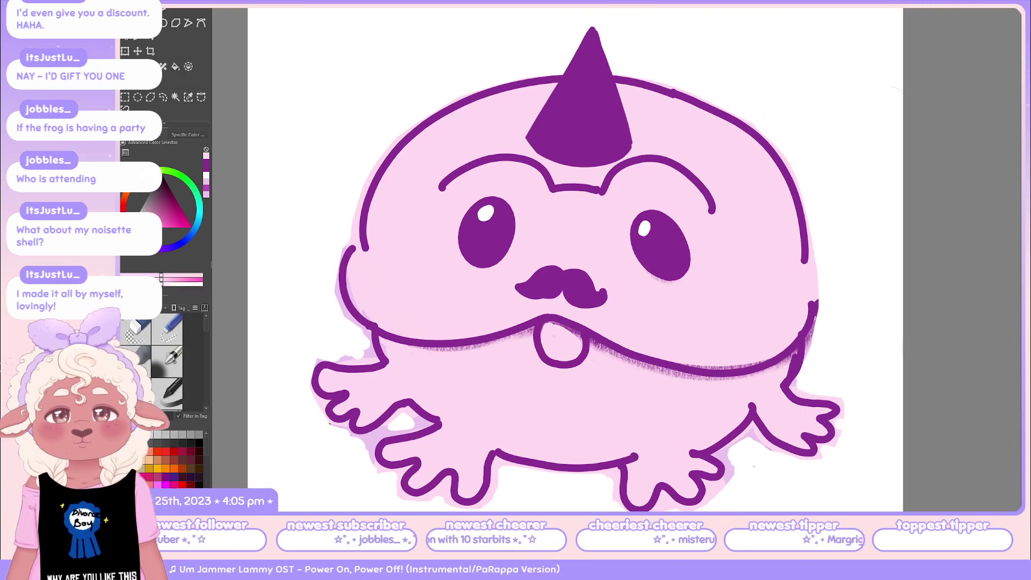
{"action": "left_click_drag", "start_coordinate": [705, 227], "coordinate": [707, 204]}
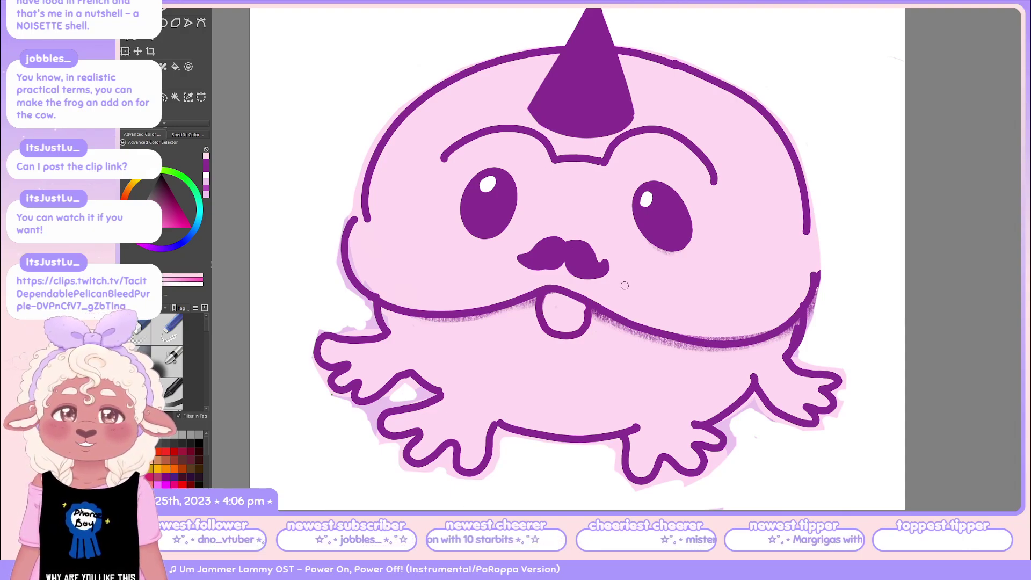
{"action": "scroll", "coordinate": [625, 285], "scroll_direction": "down", "scroll_amount": 1}
{"action": "scroll", "coordinate": [660, 296], "scroll_direction": "up", "scroll_amount": 1}
{"action": "left_click_drag", "start_coordinate": [660, 296], "coordinate": [684, 283]}
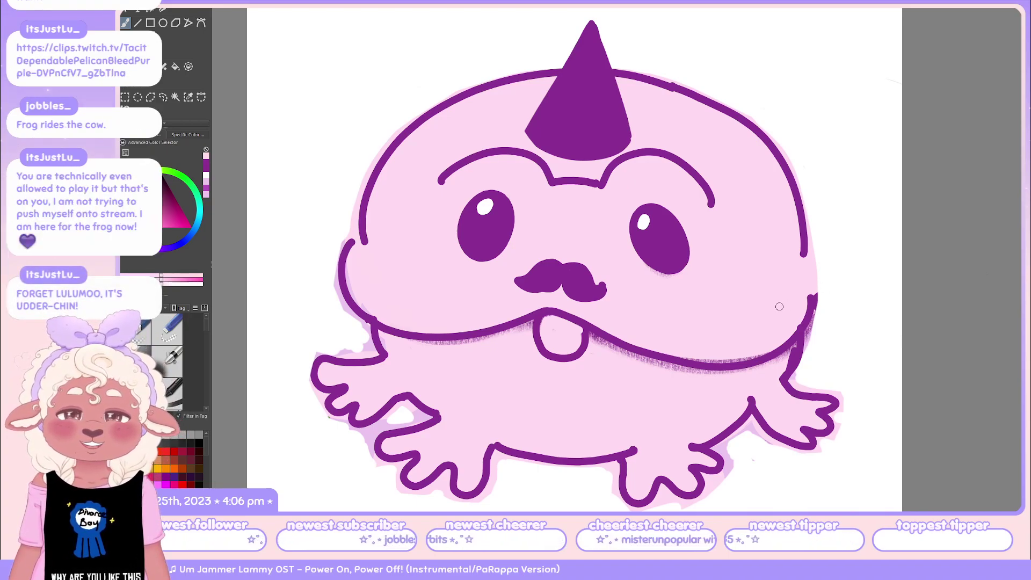
{"action": "key", "text": "minus"}
{"action": "key", "text": "minus"}
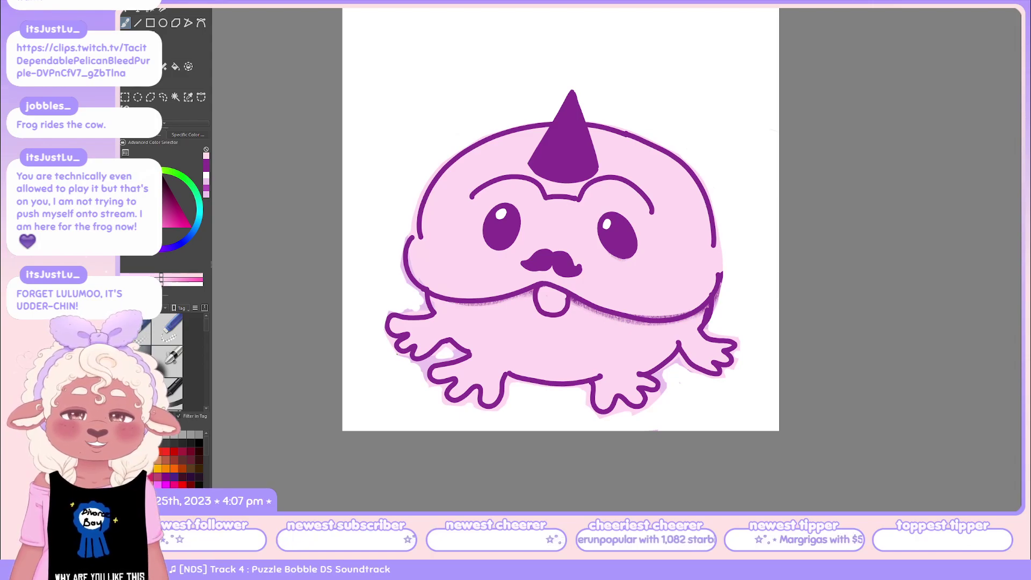
{"action": "left_click_drag", "start_coordinate": [799, 315], "coordinate": [820, 338]}
{"action": "scroll", "coordinate": [733, 296], "scroll_direction": "up", "scroll_amount": 1}
{"action": "scroll", "coordinate": [734, 296], "scroll_direction": "down", "scroll_amount": 1}
{"action": "left_click_drag", "start_coordinate": [734, 296], "coordinate": [753, 300]}
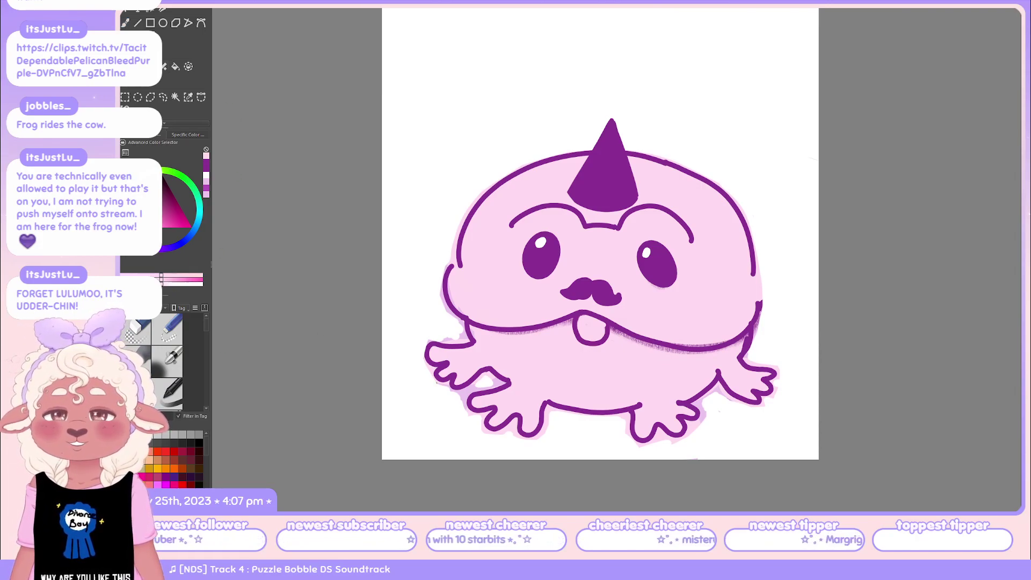
Switch back to dark purple, tidy the hat's lower left corner and reshape the moustache with smoother, rounder ends.
{"action": "left_click", "coordinate": [166, 477]}
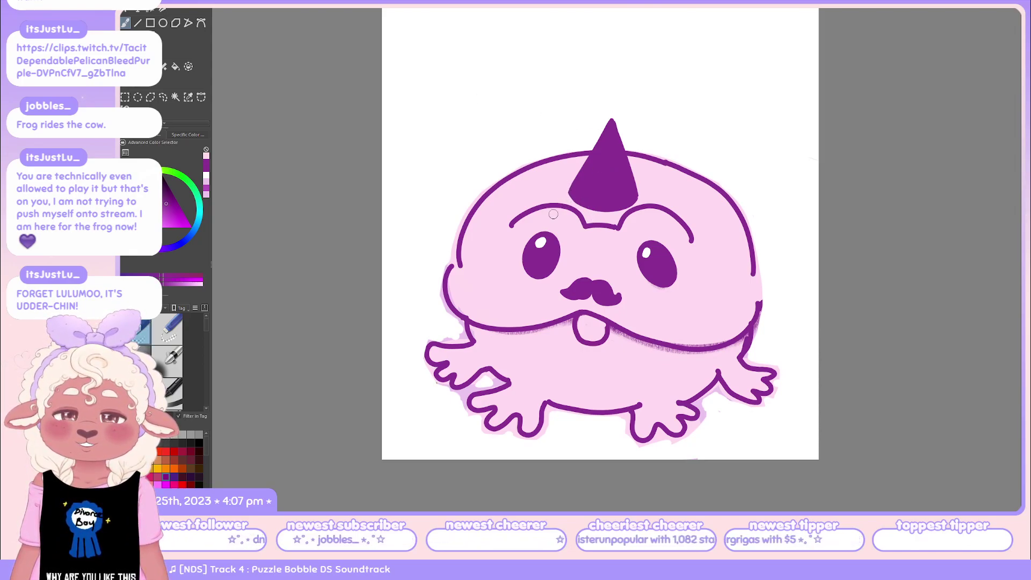
{"action": "key", "text": "ctrl+z"}
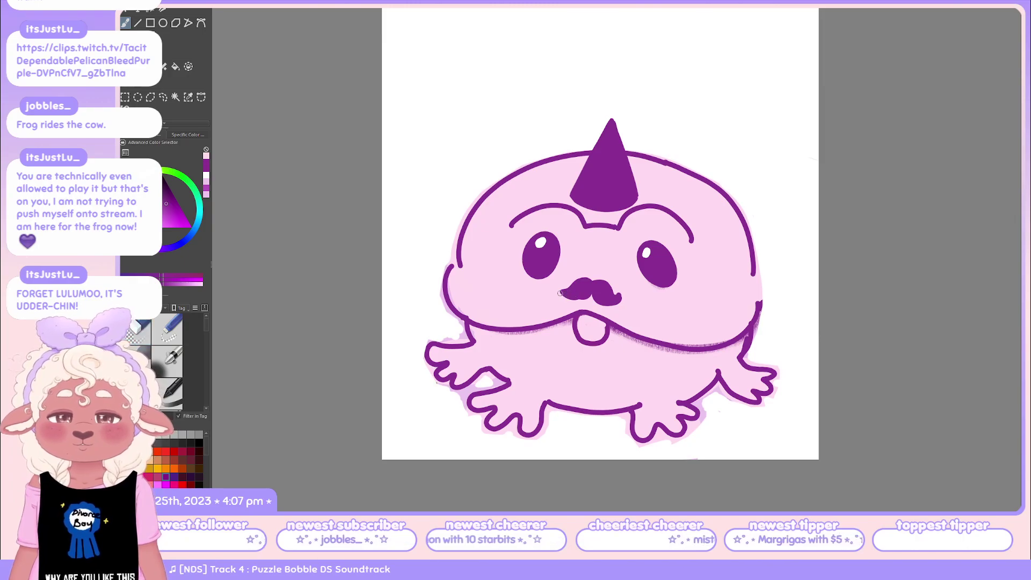
{"action": "mouse_move", "coordinate": [559, 294]}
{"action": "left_mouse_down"}
{"action": "mouse_move", "coordinate": [624, 295]}
{"action": "mouse_move", "coordinate": [609, 307]}
{"action": "mouse_move", "coordinate": [594, 296]}
{"action": "mouse_move", "coordinate": [620, 299]}
{"action": "left_mouse_up"}
{"action": "key", "text": "ctrl+z"}
{"action": "key", "text": "ctrl+z"}
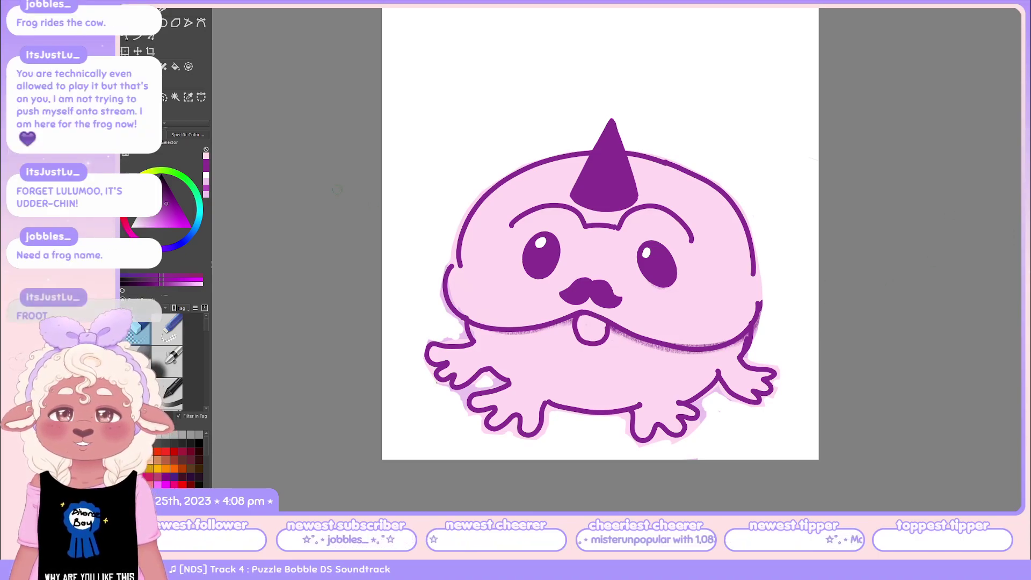
Pick a near-white tint and fill the frog's lower body with it.
{"action": "left_click", "coordinate": [138, 227]}
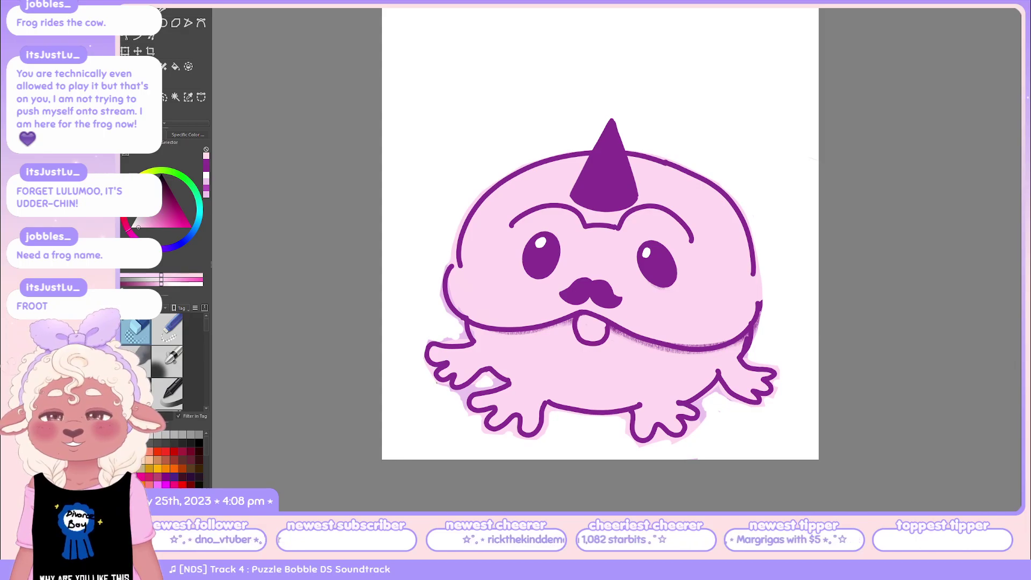
{"action": "key", "text": "g"}
{"action": "key", "text": "ctrl+z"}
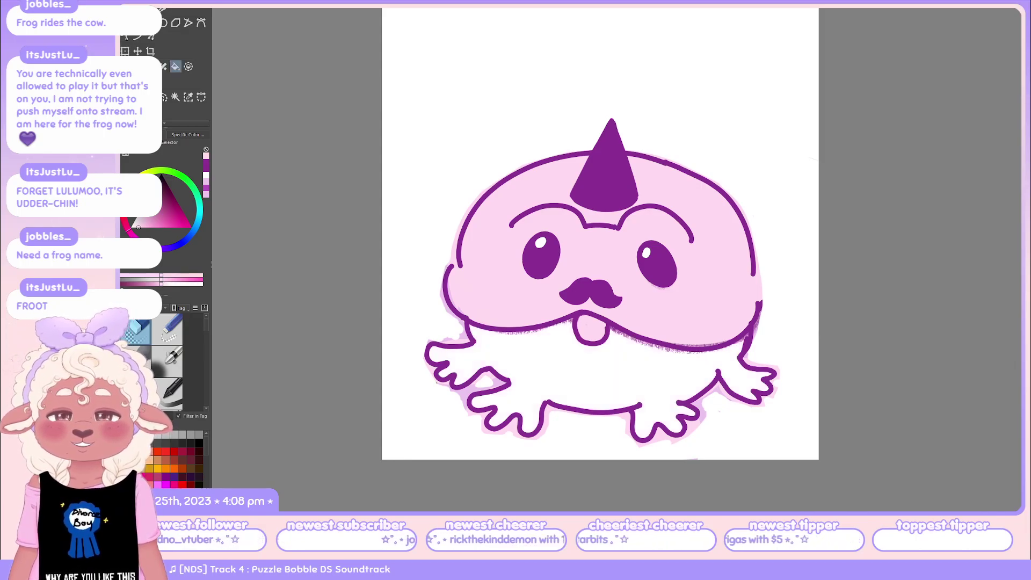
Restore the light pink fill on the frog's lower body.
{"action": "key", "text": "ctrl+y"}
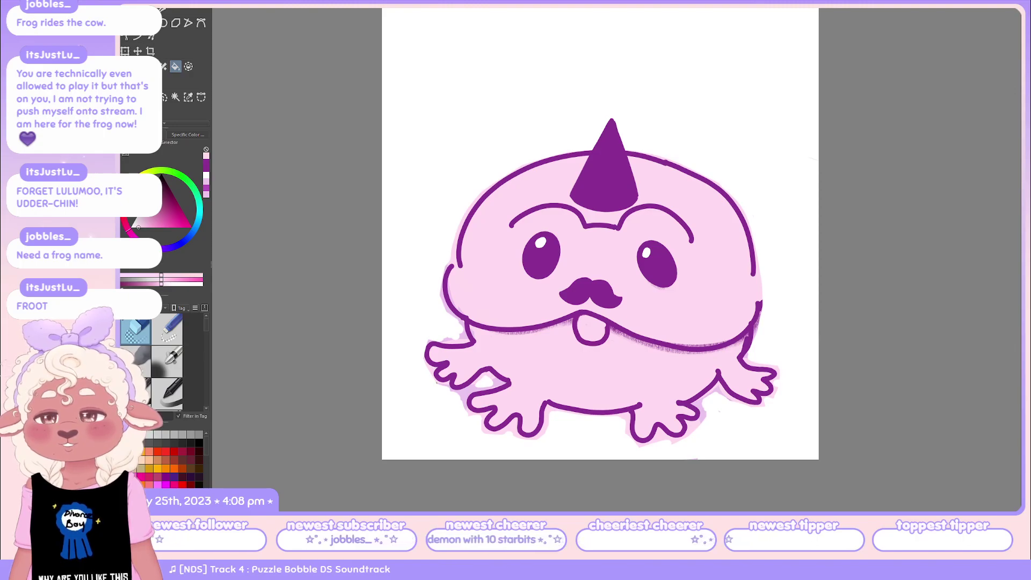
{"action": "key", "text": "e"}
{"action": "key", "text": "e"}
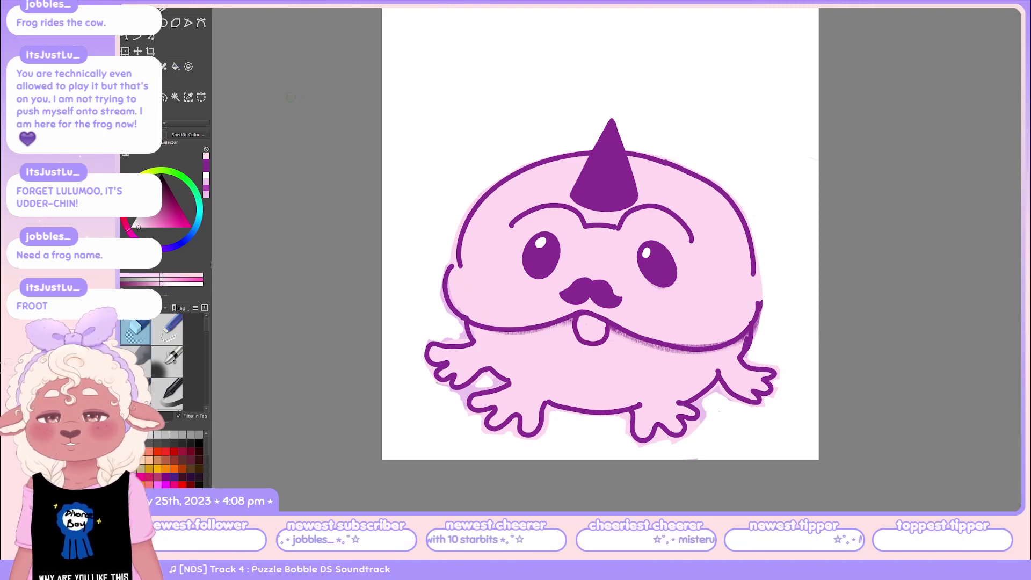
{"action": "key", "text": "g"}
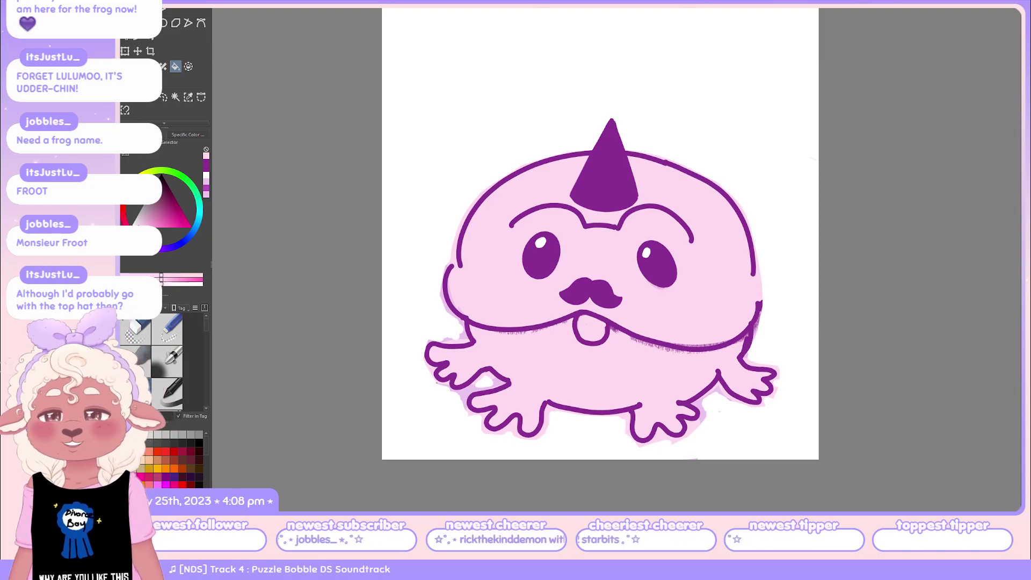
Paint light pink over the dark shading beneath the mouth line, remove the party hat and moustache, and switch back to dark purple.
{"action": "key", "text": "p"}
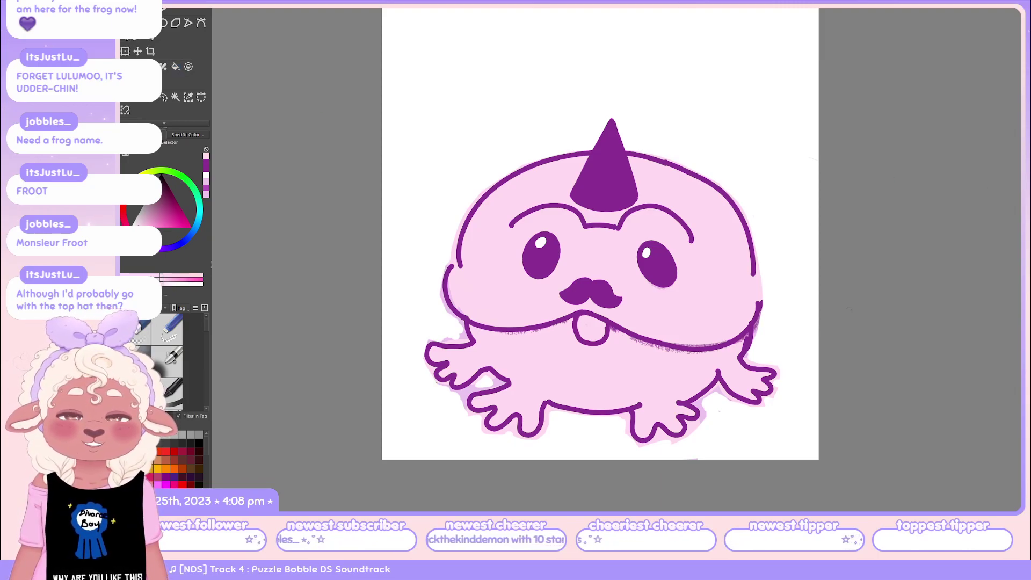
{"action": "mouse_move", "coordinate": [491, 330]}
{"action": "left_mouse_down"}
{"action": "mouse_move", "coordinate": [550, 329]}
{"action": "mouse_move", "coordinate": [533, 339]}
{"action": "mouse_move", "coordinate": [497, 338]}
{"action": "mouse_move", "coordinate": [564, 323]}
{"action": "mouse_move", "coordinate": [530, 340]}
{"action": "mouse_move", "coordinate": [498, 333]}
{"action": "mouse_move", "coordinate": [565, 322]}
{"action": "mouse_move", "coordinate": [498, 338]}
{"action": "left_mouse_up"}
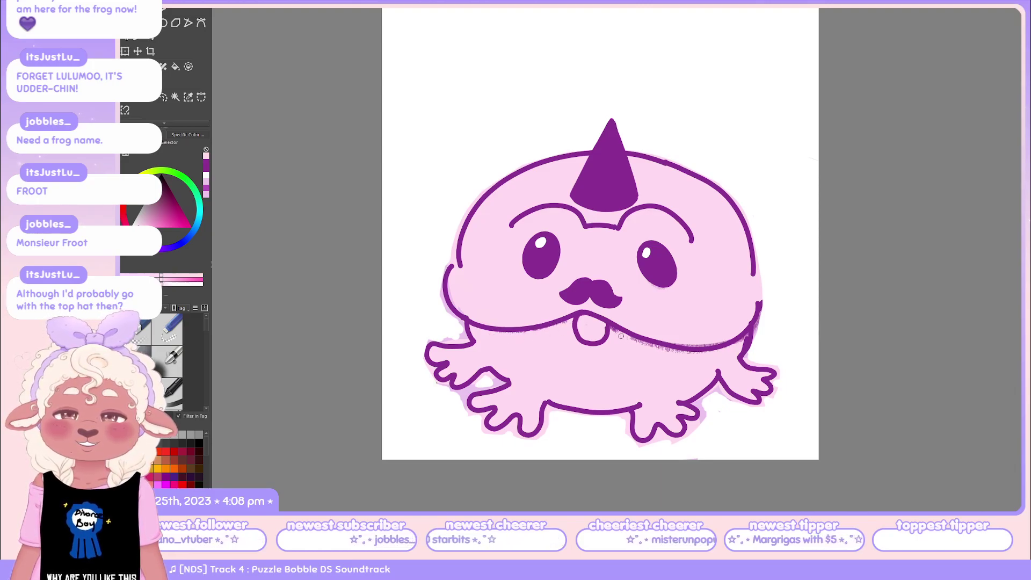
{"action": "mouse_move", "coordinate": [621, 336]}
{"action": "left_mouse_down"}
{"action": "mouse_move", "coordinate": [669, 355]}
{"action": "mouse_move", "coordinate": [727, 351]}
{"action": "mouse_move", "coordinate": [618, 334]}
{"action": "mouse_move", "coordinate": [627, 340]}
{"action": "left_mouse_up"}
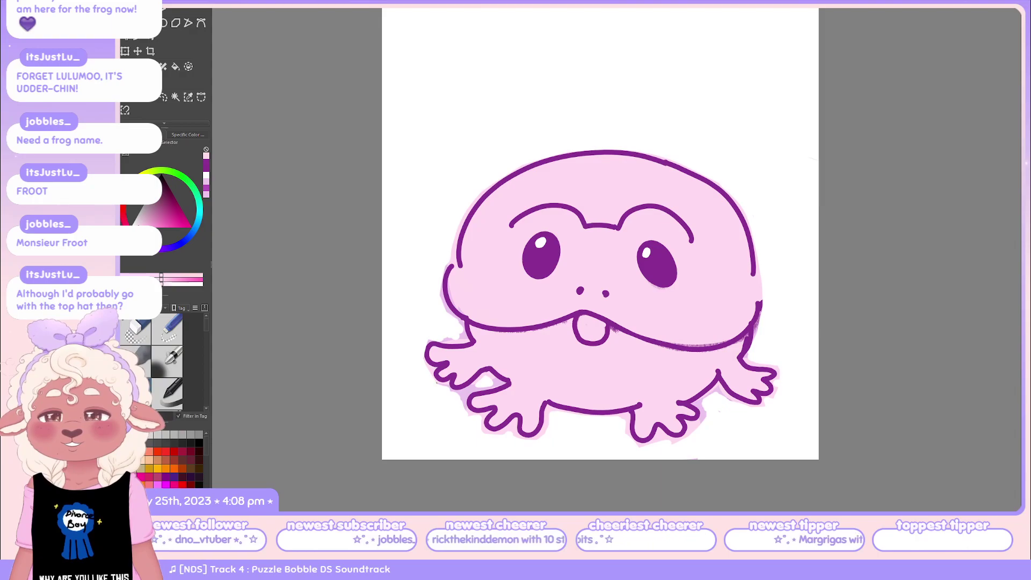
{"action": "left_click", "coordinate": [166, 478]}
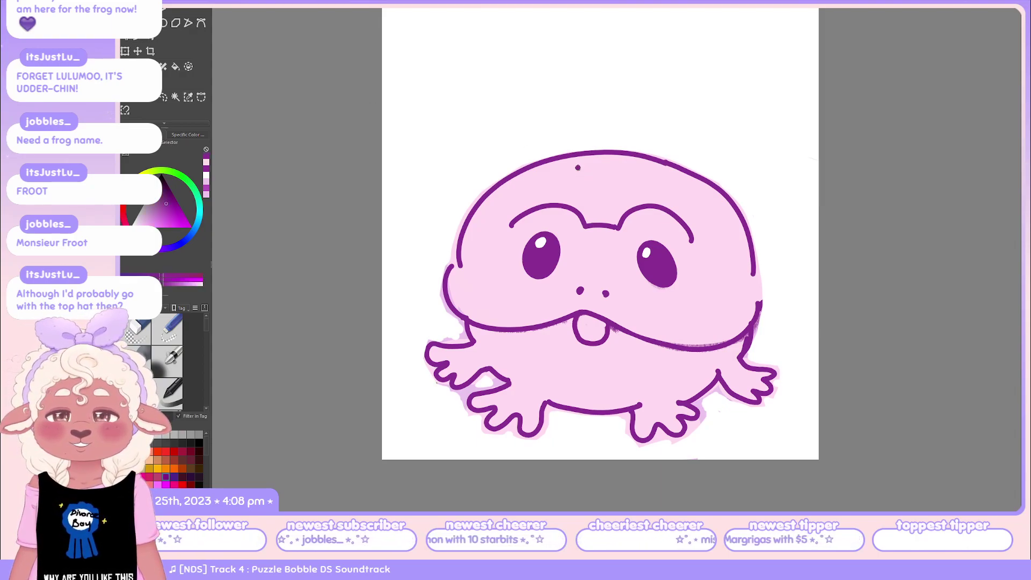
{"action": "left_click_drag", "start_coordinate": [576, 167], "coordinate": [613, 190]}
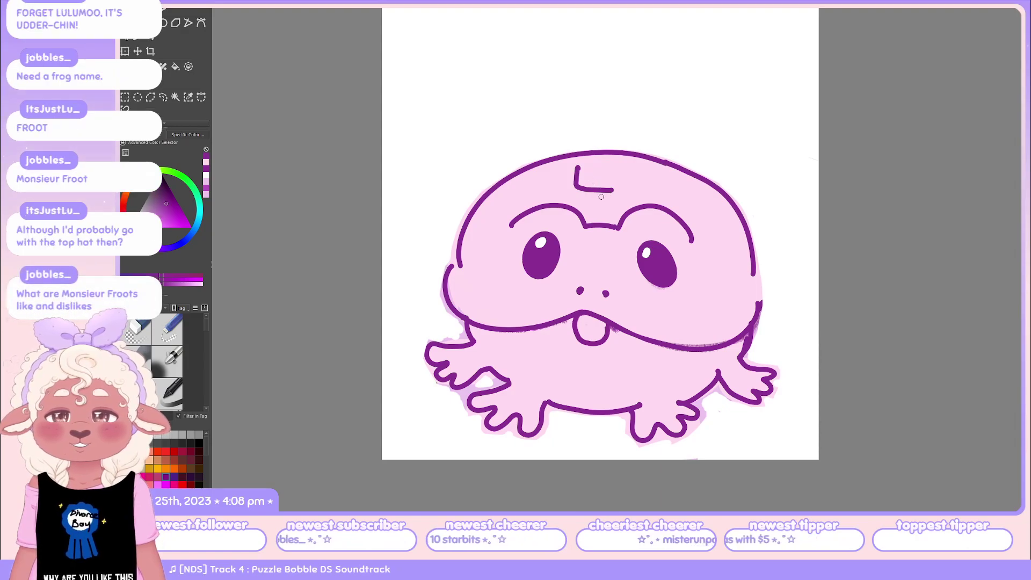
{"action": "key", "text": "ctrl+z"}
{"action": "key", "text": "ctrl+z"}
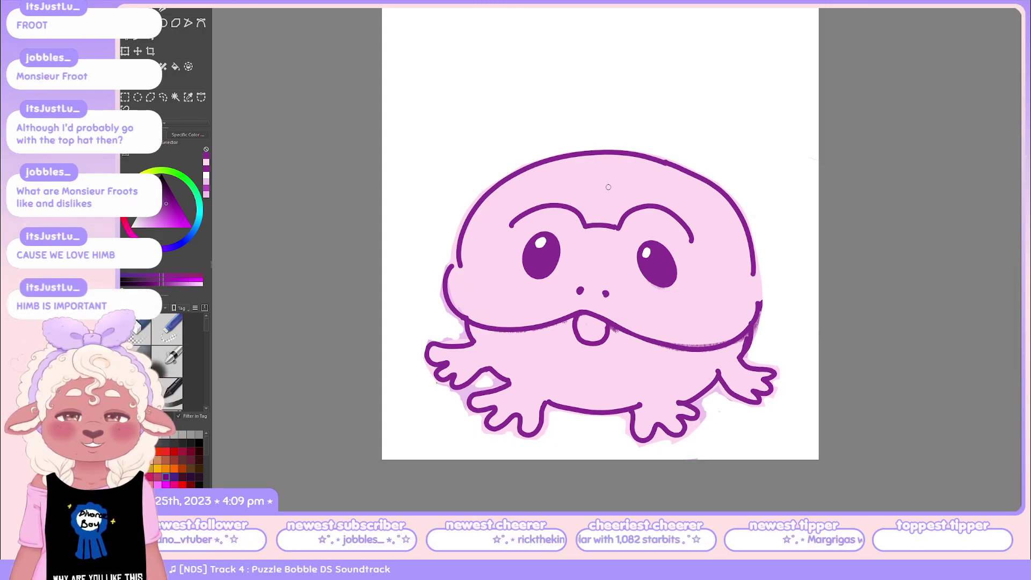
{"action": "mouse_move", "coordinate": [590, 174]}
{"action": "left_mouse_down"}
{"action": "mouse_move", "coordinate": [588, 198]}
{"action": "mouse_move", "coordinate": [638, 211]}
{"action": "mouse_move", "coordinate": [572, 188]}
{"action": "left_mouse_up"}
{"action": "key", "text": "ctrl+z"}
{"action": "left_click_drag", "start_coordinate": [572, 191], "coordinate": [628, 200]}
{"action": "key", "text": "ctrl+z"}
{"action": "key", "text": "ctrl+z"}
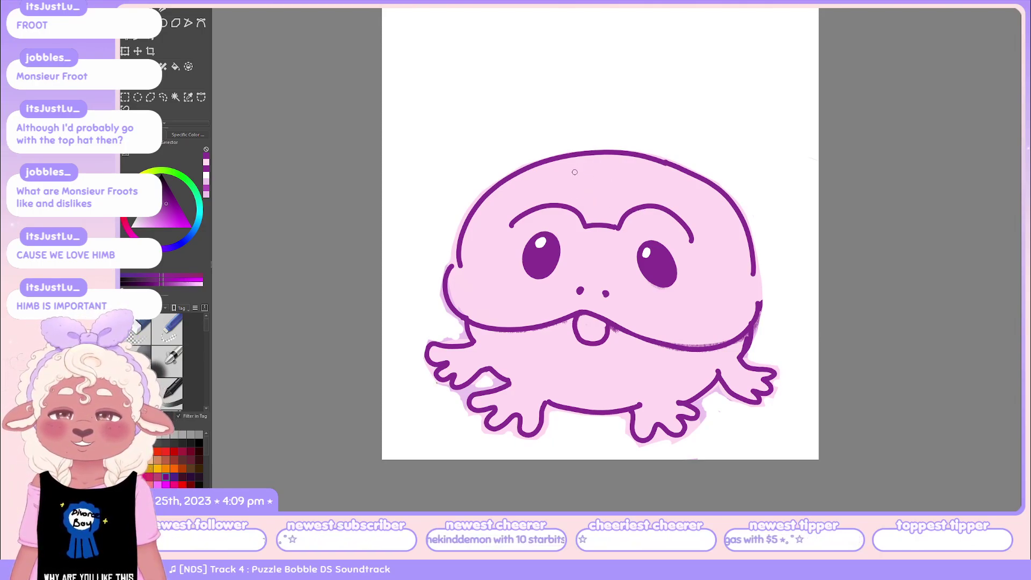
Paint a solid, slightly tilted dark purple hat brim on the frog's forehead, square off its ends and trim its upper edge.
{"action": "mouse_move", "coordinate": [571, 170]}
{"action": "left_mouse_down"}
{"action": "mouse_move", "coordinate": [634, 196]}
{"action": "mouse_move", "coordinate": [630, 176]}
{"action": "mouse_move", "coordinate": [636, 195]}
{"action": "left_mouse_up"}
{"action": "left_click_drag", "start_coordinate": [573, 173], "coordinate": [640, 189]}
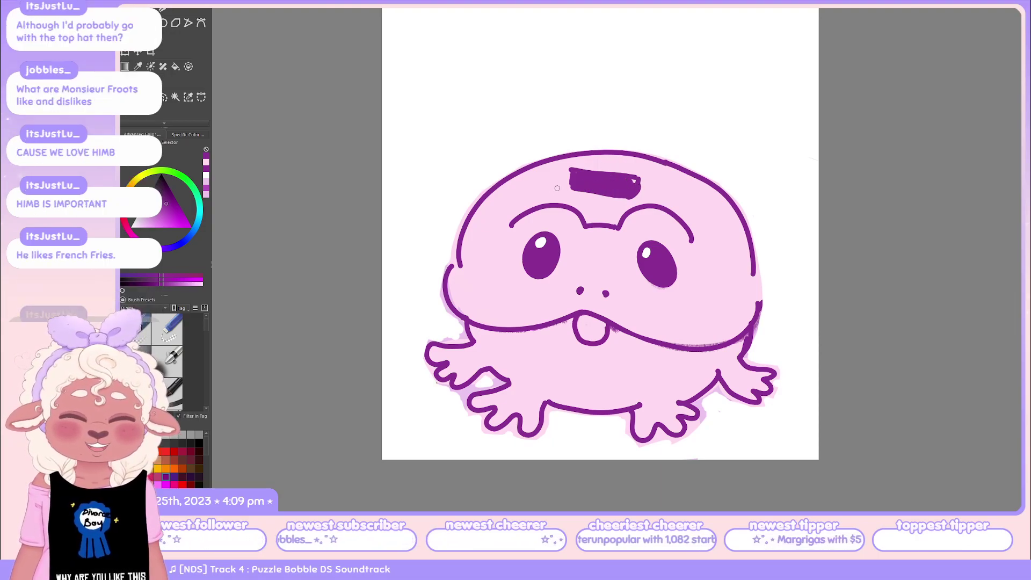
{"action": "mouse_move", "coordinate": [567, 172]}
{"action": "left_mouse_down"}
{"action": "mouse_move", "coordinate": [564, 185]}
{"action": "mouse_move", "coordinate": [580, 179]}
{"action": "left_mouse_up"}
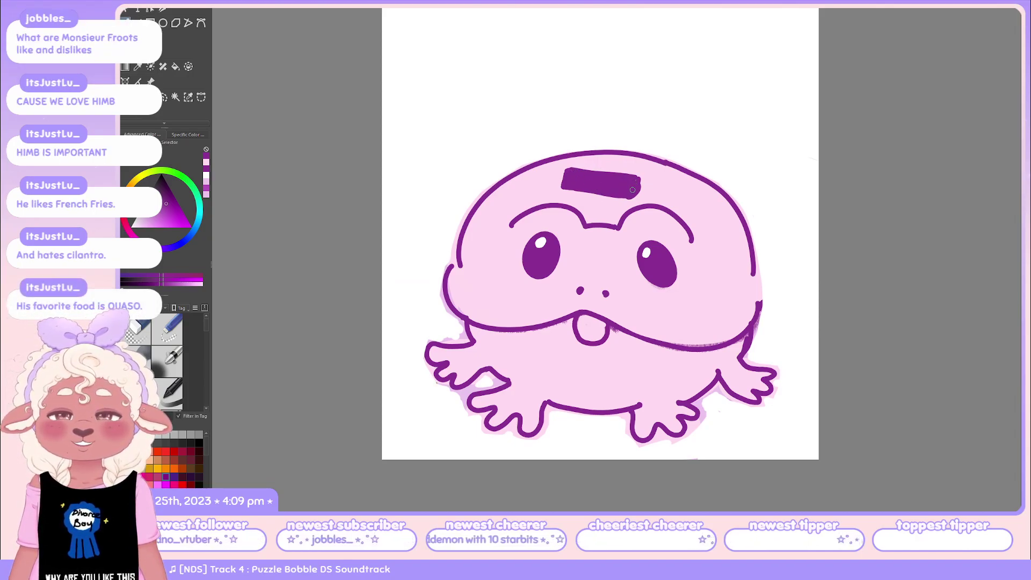
{"action": "left_click_drag", "start_coordinate": [643, 189], "coordinate": [628, 196]}
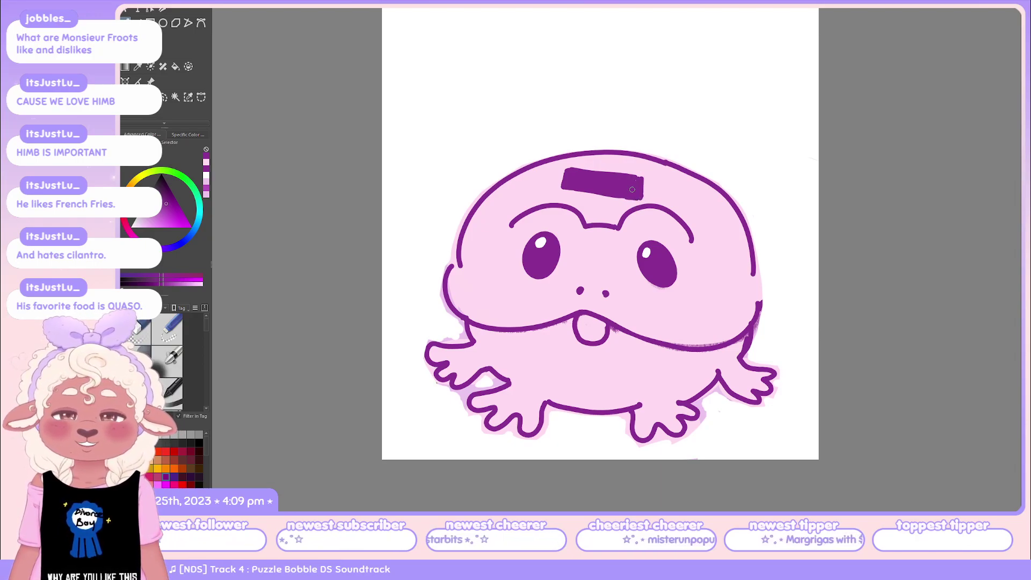
{"action": "left_click_drag", "start_coordinate": [562, 181], "coordinate": [562, 184]}
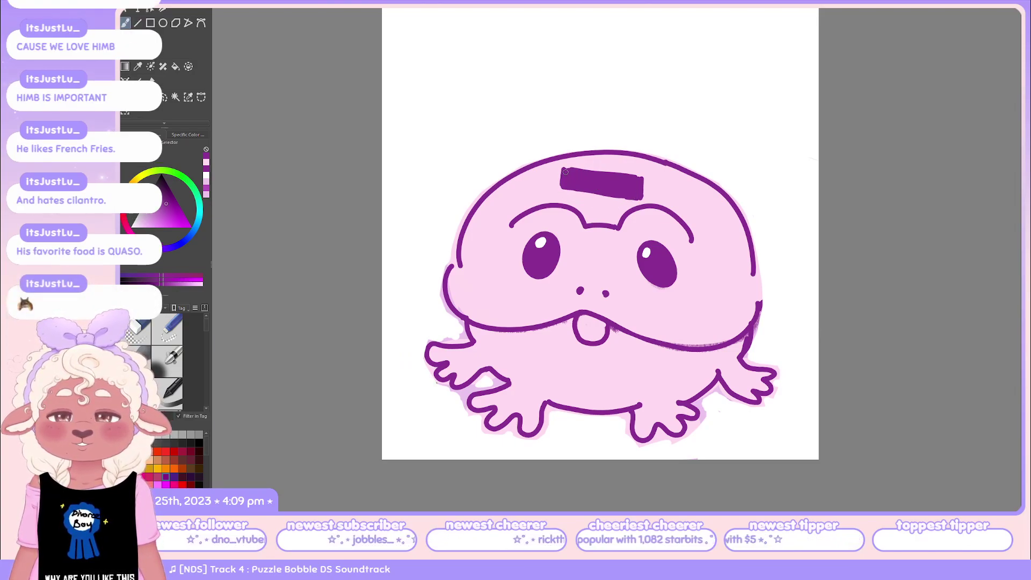
{"action": "key", "text": "e"}
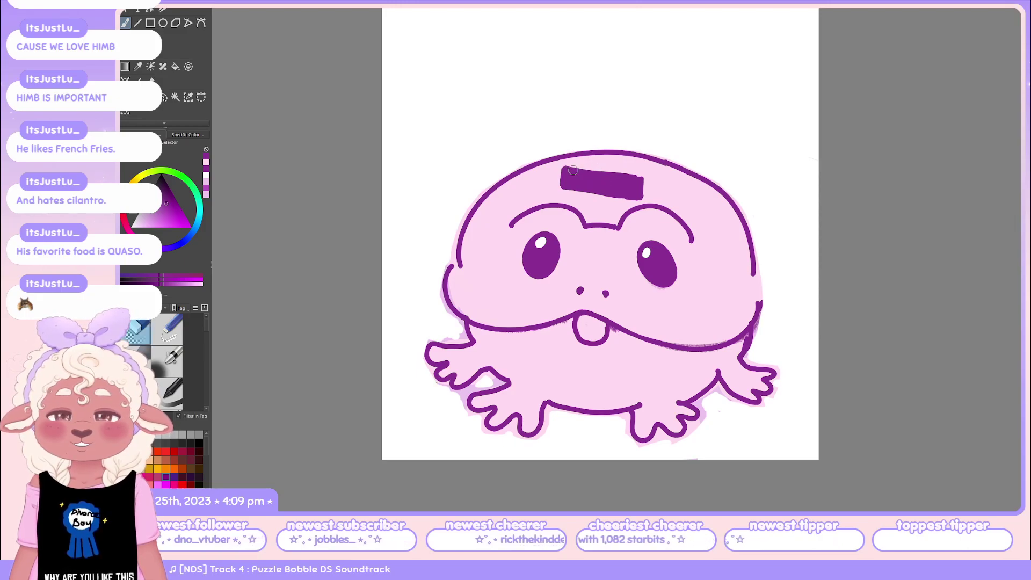
{"action": "left_click_drag", "start_coordinate": [553, 168], "coordinate": [649, 178]}
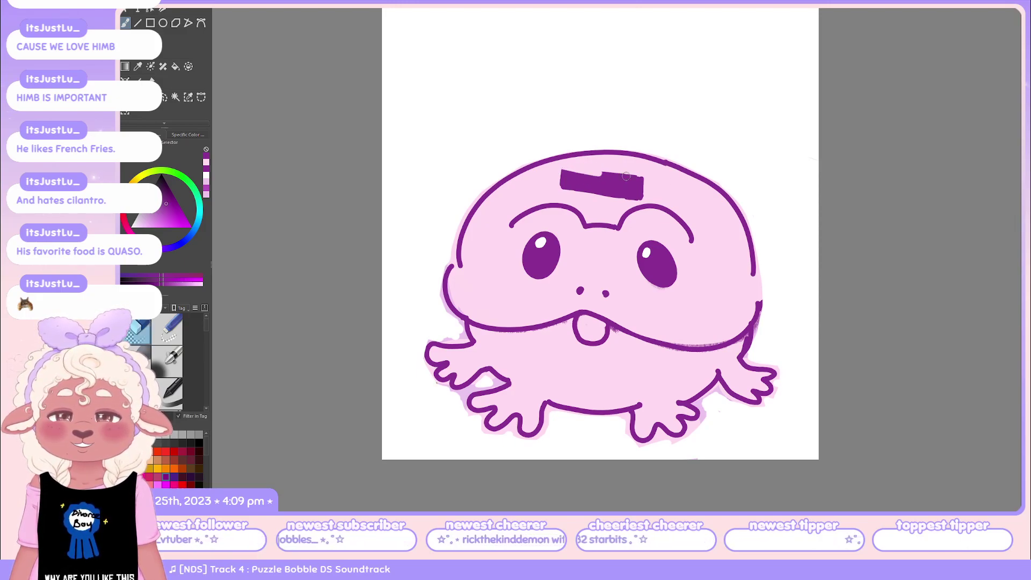
Outline a top hat crown rising from the brim and fill it with solid dark purple.
{"action": "key", "text": "e"}
{"action": "mouse_move", "coordinate": [581, 176]}
{"action": "left_mouse_down"}
{"action": "mouse_move", "coordinate": [587, 151]}
{"action": "mouse_move", "coordinate": [579, 172]}
{"action": "left_mouse_up"}
{"action": "key", "text": "ctrl+z"}
{"action": "mouse_move", "coordinate": [583, 129]}
{"action": "left_mouse_down"}
{"action": "mouse_move", "coordinate": [642, 139]}
{"action": "mouse_move", "coordinate": [636, 184]}
{"action": "left_mouse_up"}
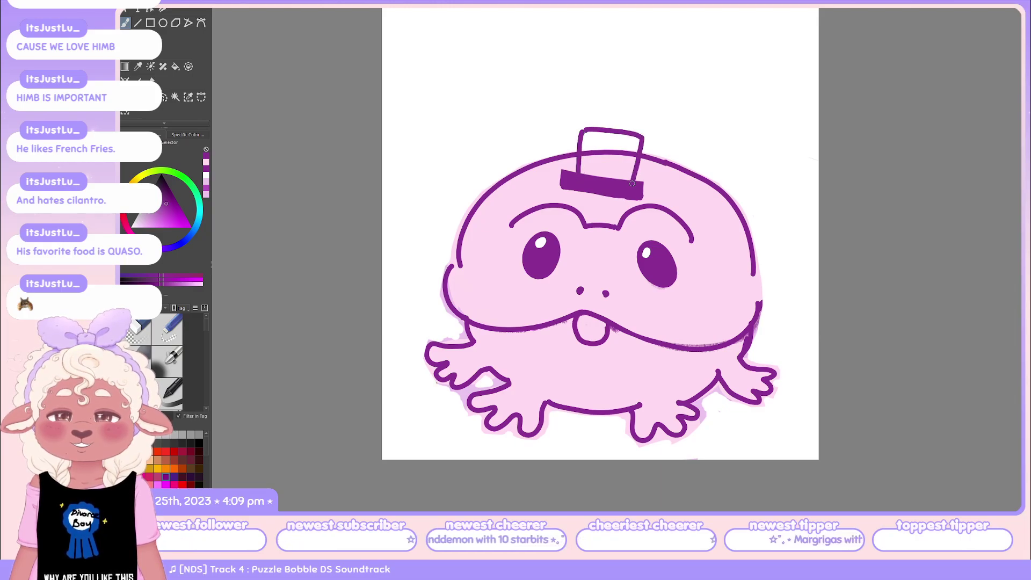
{"action": "mouse_move", "coordinate": [586, 141]}
{"action": "left_mouse_down"}
{"action": "mouse_move", "coordinate": [588, 171]}
{"action": "mouse_move", "coordinate": [612, 158]}
{"action": "mouse_move", "coordinate": [598, 183]}
{"action": "mouse_move", "coordinate": [628, 159]}
{"action": "mouse_move", "coordinate": [614, 182]}
{"action": "mouse_move", "coordinate": [632, 172]}
{"action": "mouse_move", "coordinate": [635, 139]}
{"action": "mouse_move", "coordinate": [597, 140]}
{"action": "mouse_move", "coordinate": [608, 136]}
{"action": "mouse_move", "coordinate": [588, 158]}
{"action": "mouse_move", "coordinate": [611, 158]}
{"action": "left_mouse_up"}
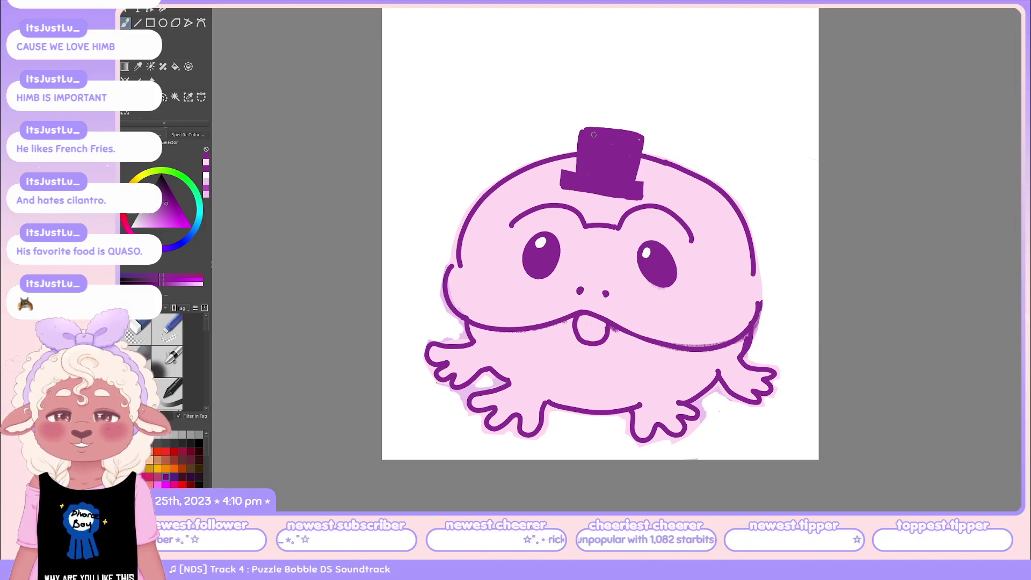
Straighten the top hat's crown and brim edges and sharpen its corners in dark purple.
{"action": "left_click_drag", "start_coordinate": [580, 124], "coordinate": [575, 171]}
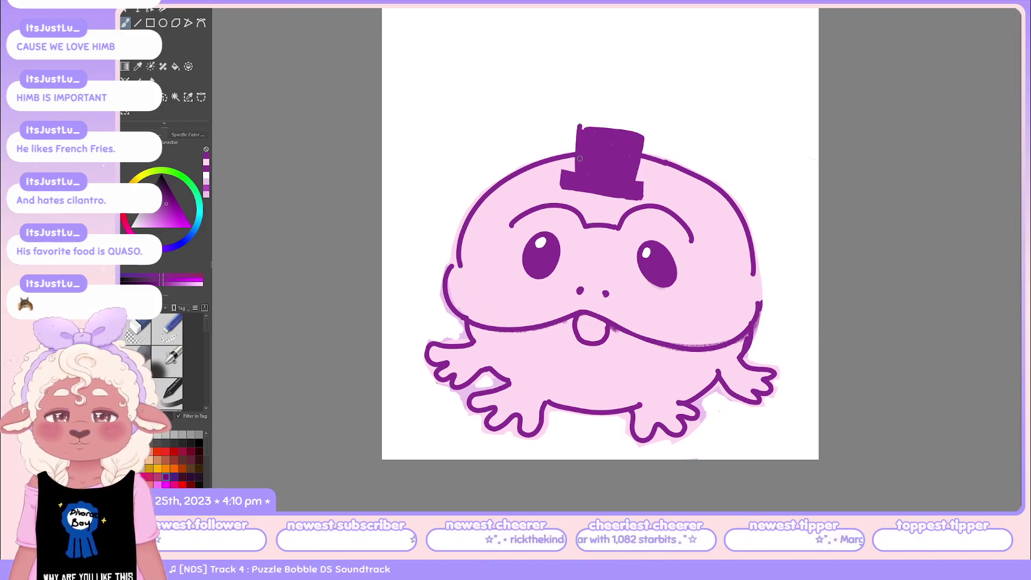
{"action": "mouse_move", "coordinate": [586, 131]}
{"action": "left_mouse_down"}
{"action": "mouse_move", "coordinate": [648, 133]}
{"action": "mouse_move", "coordinate": [583, 126]}
{"action": "mouse_move", "coordinate": [640, 139]}
{"action": "mouse_move", "coordinate": [590, 136]}
{"action": "mouse_move", "coordinate": [641, 135]}
{"action": "left_mouse_up"}
{"action": "key", "text": "ctrl+z"}
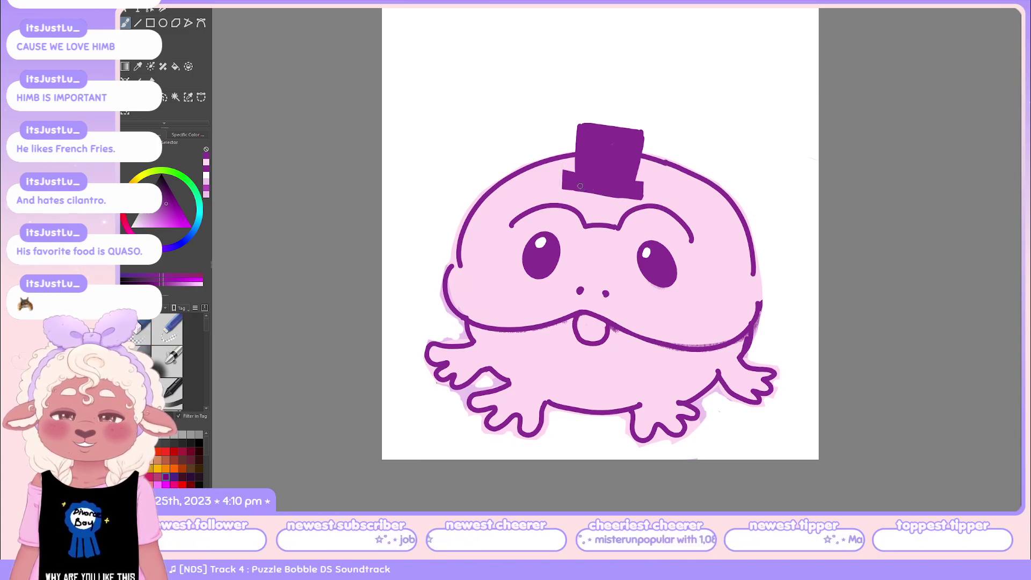
{"action": "left_click_drag", "start_coordinate": [569, 190], "coordinate": [639, 199]}
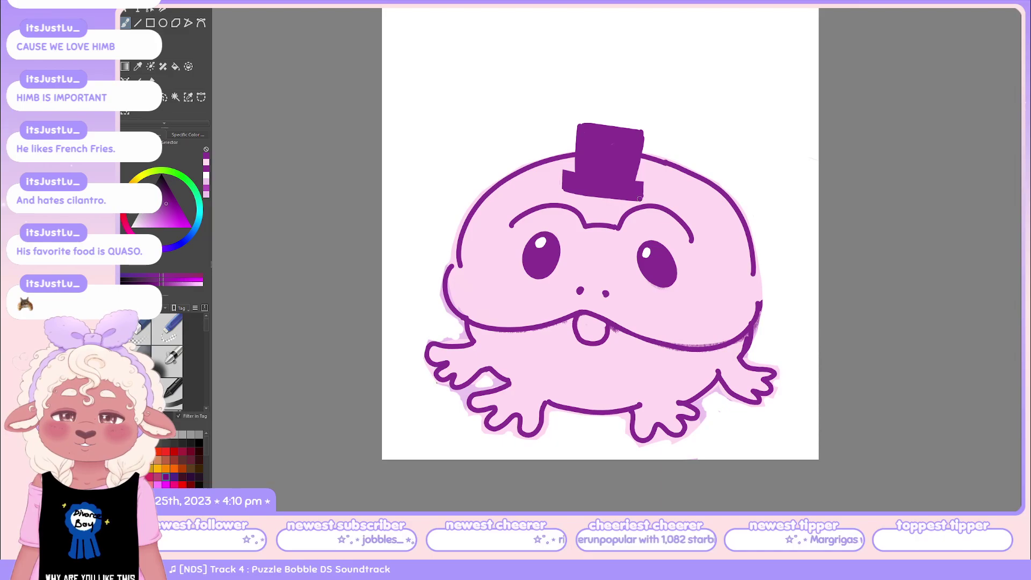
{"action": "mouse_move", "coordinate": [565, 187]}
{"action": "left_mouse_down"}
{"action": "mouse_move", "coordinate": [632, 194]}
{"action": "mouse_move", "coordinate": [640, 186]}
{"action": "mouse_move", "coordinate": [627, 181]}
{"action": "mouse_move", "coordinate": [649, 195]}
{"action": "left_mouse_up"}
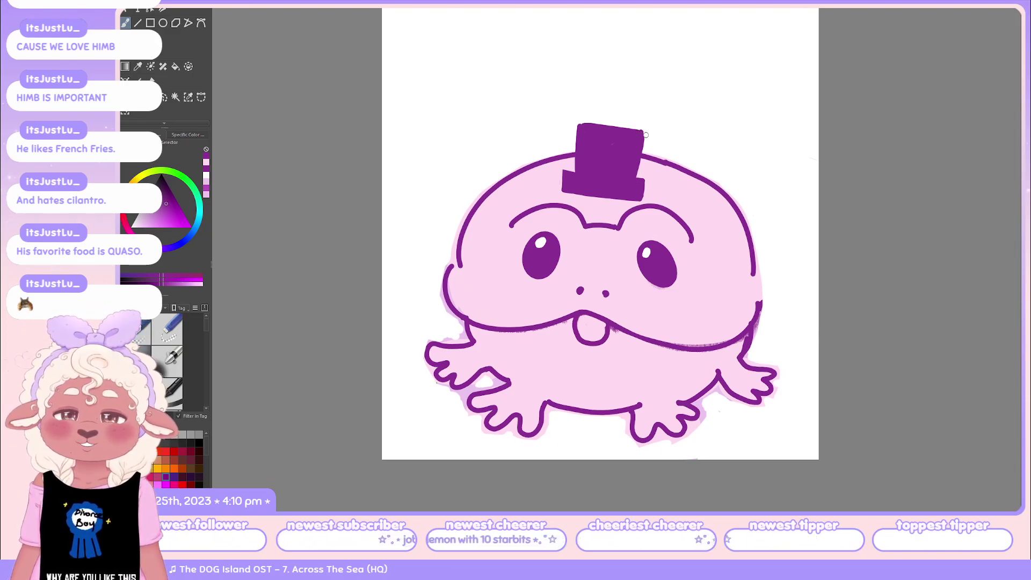
{"action": "left_click_drag", "start_coordinate": [647, 135], "coordinate": [633, 161]}
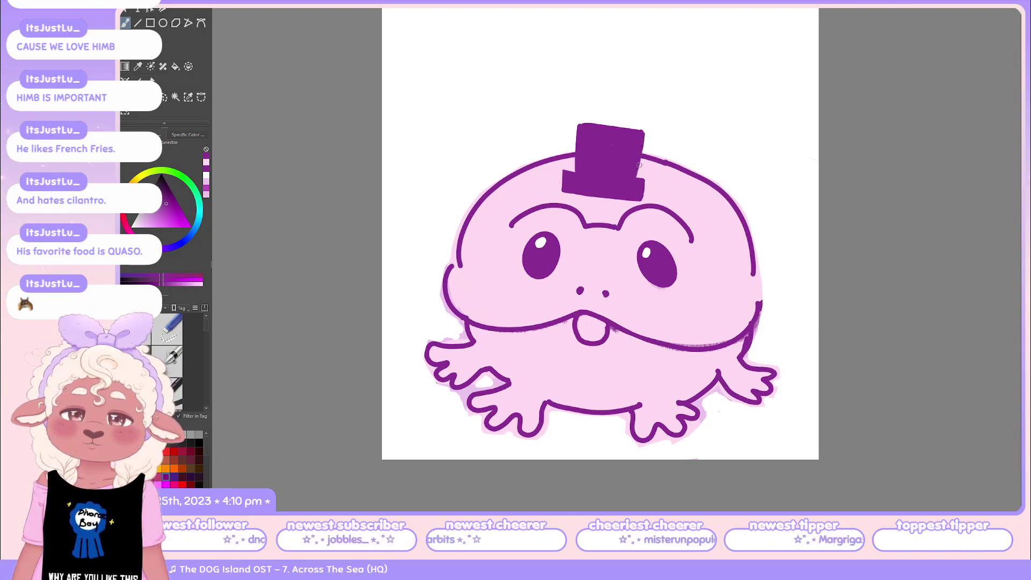
{"action": "mouse_move", "coordinate": [640, 190]}
{"action": "left_mouse_down"}
{"action": "mouse_move", "coordinate": [632, 179]}
{"action": "mouse_move", "coordinate": [642, 177]}
{"action": "mouse_move", "coordinate": [643, 196]}
{"action": "left_mouse_up"}
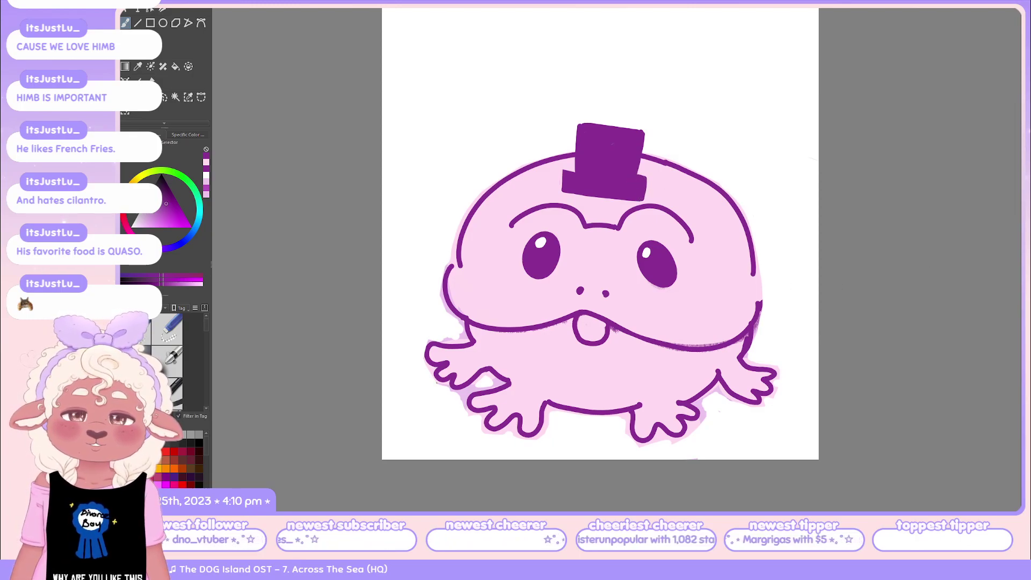
Extend the outline of the frog's right cheek upward and clear the pink spill outside the lines around its hands and feet.
{"action": "left_click_drag", "start_coordinate": [755, 279], "coordinate": [751, 326]}
{"action": "key", "text": "ctrl+z"}
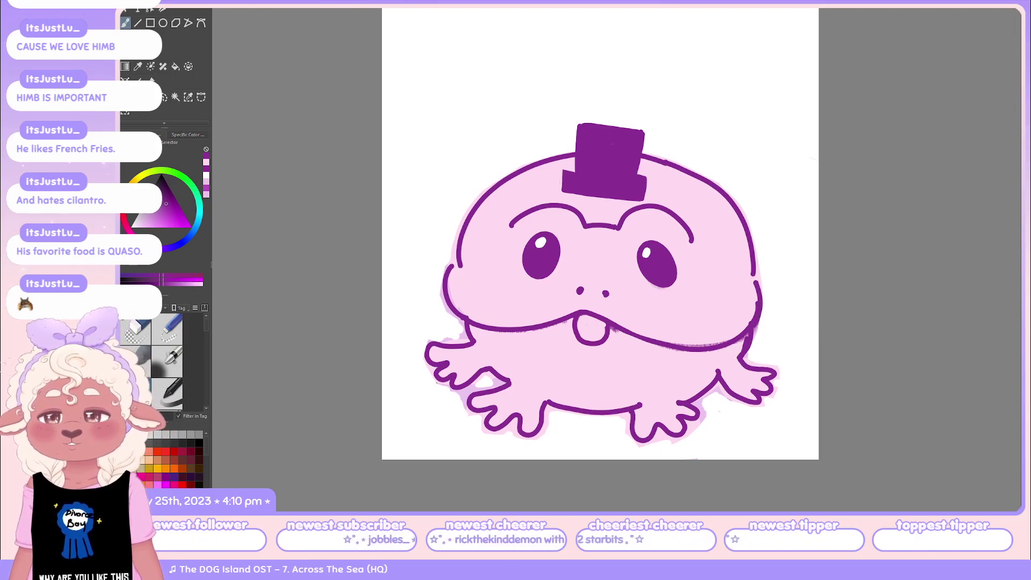
{"action": "left_click", "coordinate": [137, 331]}
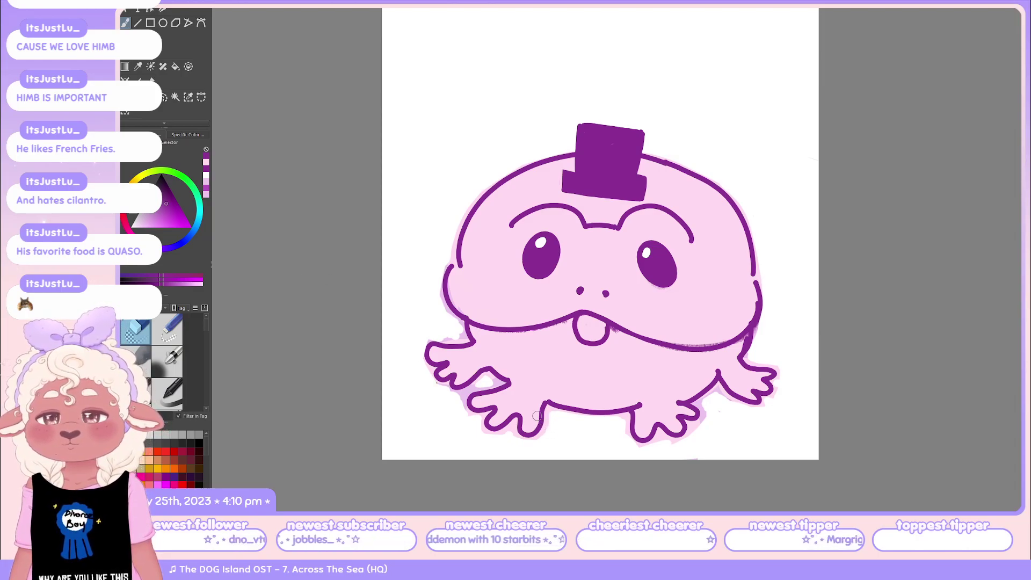
{"action": "key", "text": "f"}
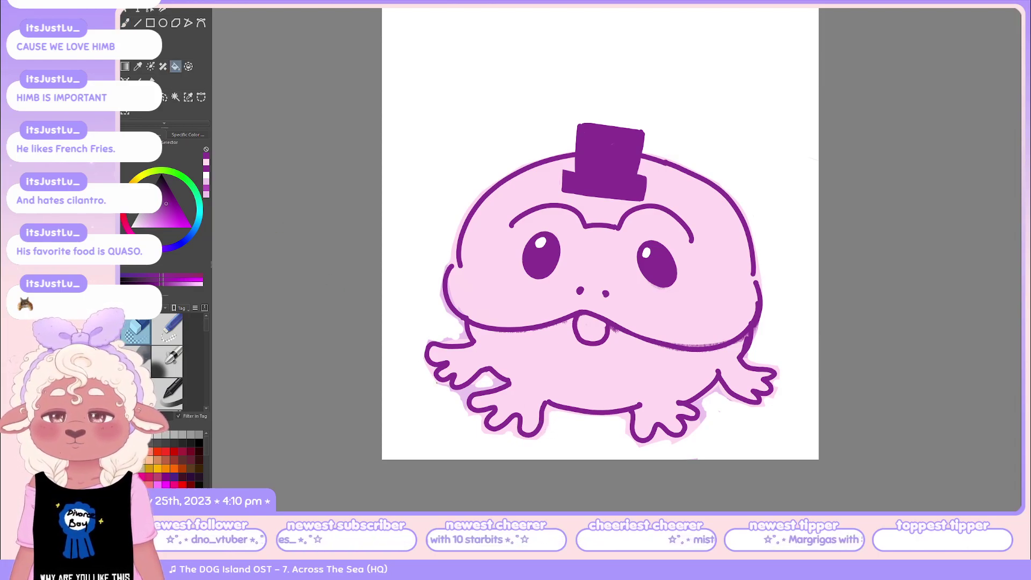
{"action": "left_click", "coordinate": [436, 382]}
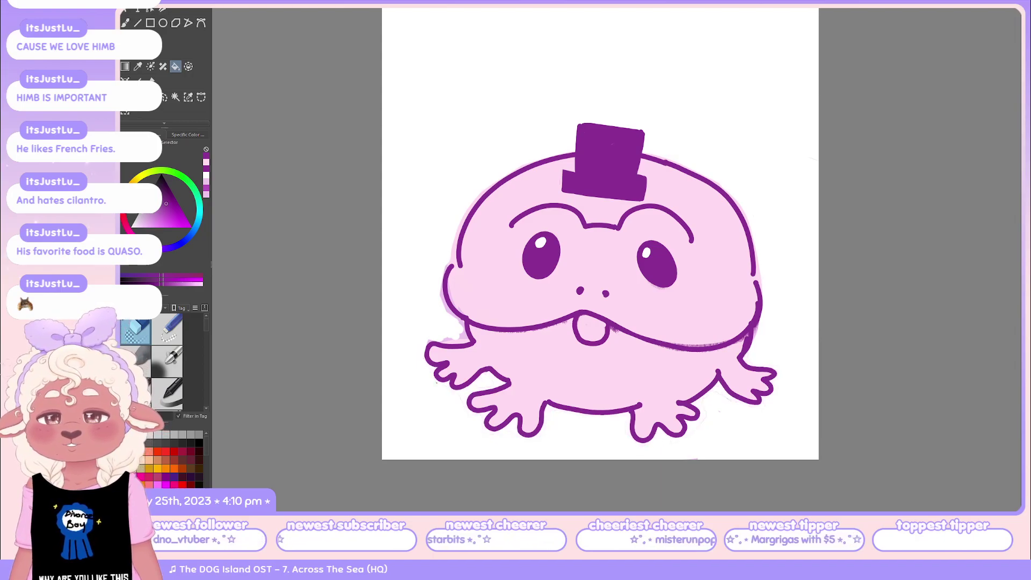
{"action": "key", "text": "ctrl+z"}
{"action": "key", "text": "ctrl+y"}
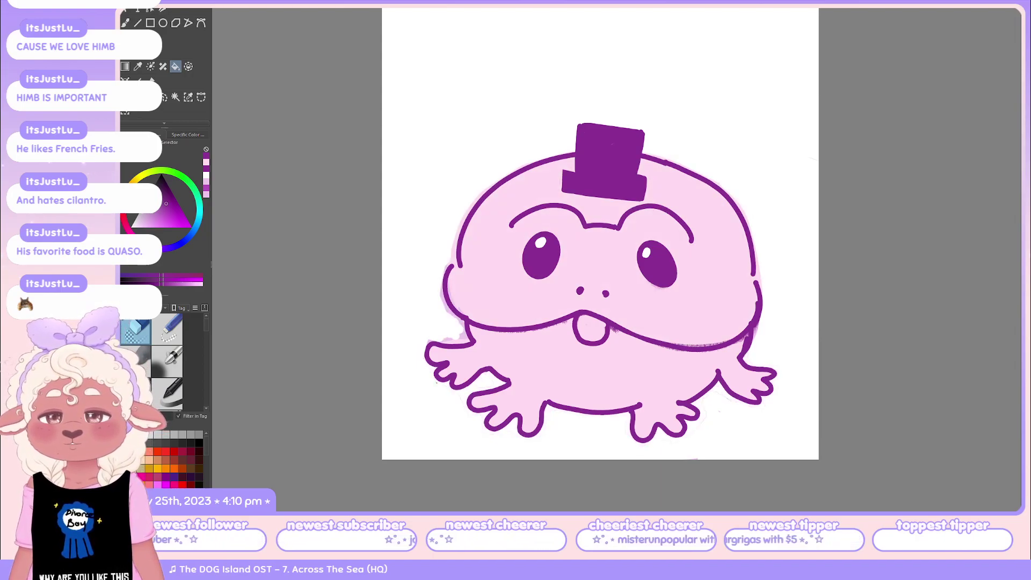
{"action": "key", "text": "b"}
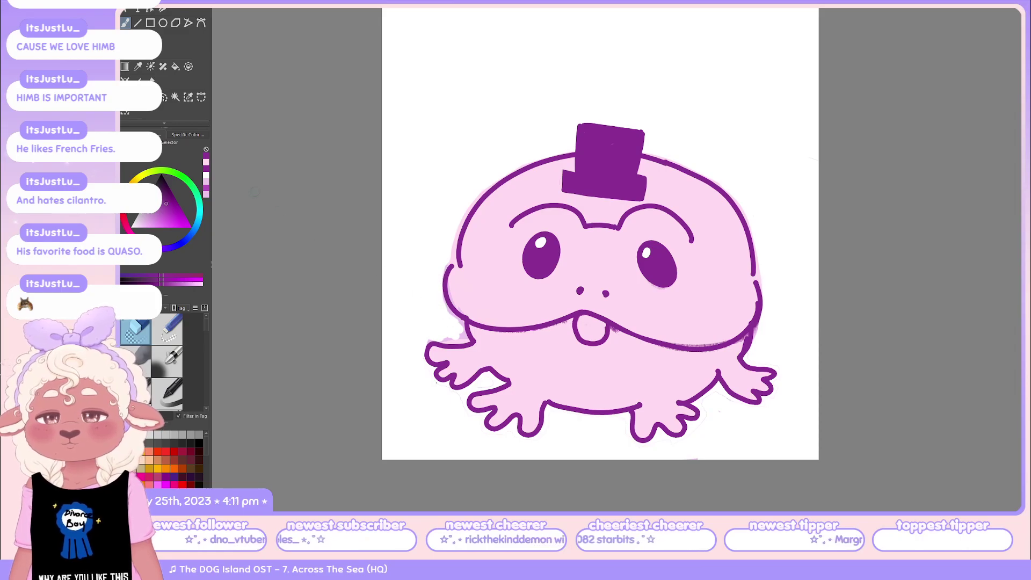
{"action": "key", "text": "f"}
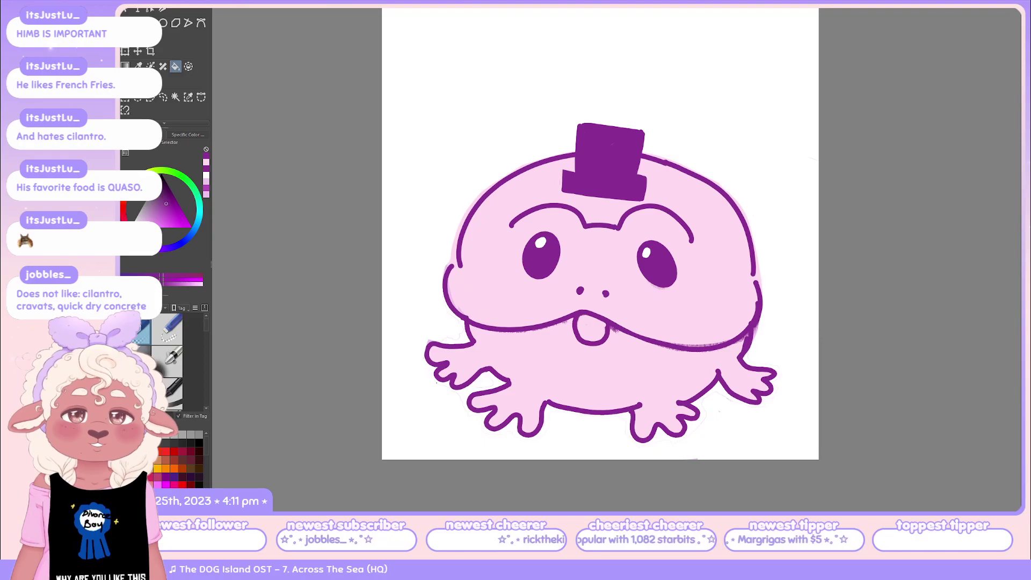
Sample the frog's light pink and paint over the stray purple smudges beside its right cheek and mouth corner.
{"action": "scroll", "coordinate": [742, 282], "scroll_direction": "up", "scroll_amount": 3}
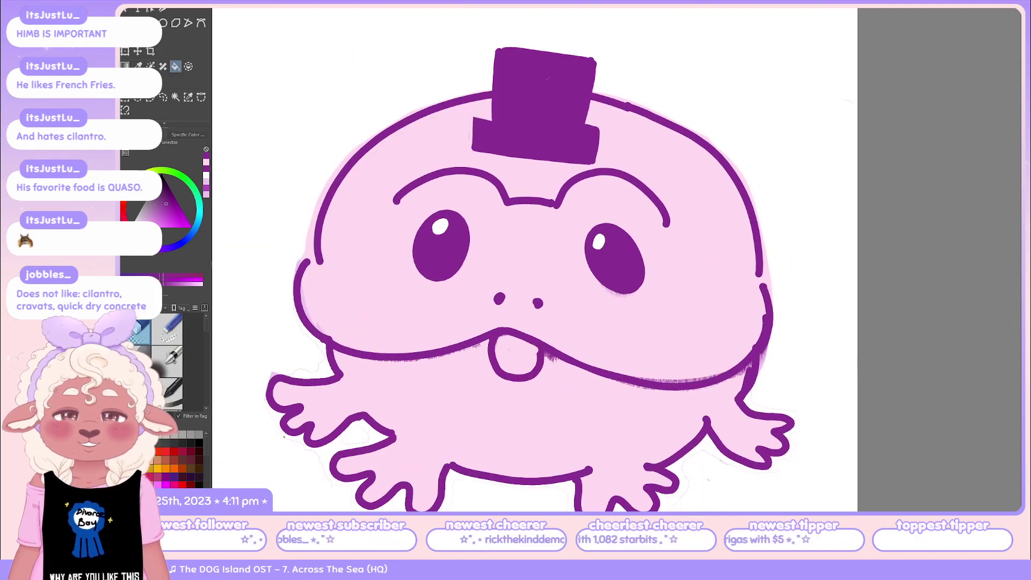
{"action": "scroll", "coordinate": [597, 219], "scroll_direction": "down", "scroll_amount": 4}
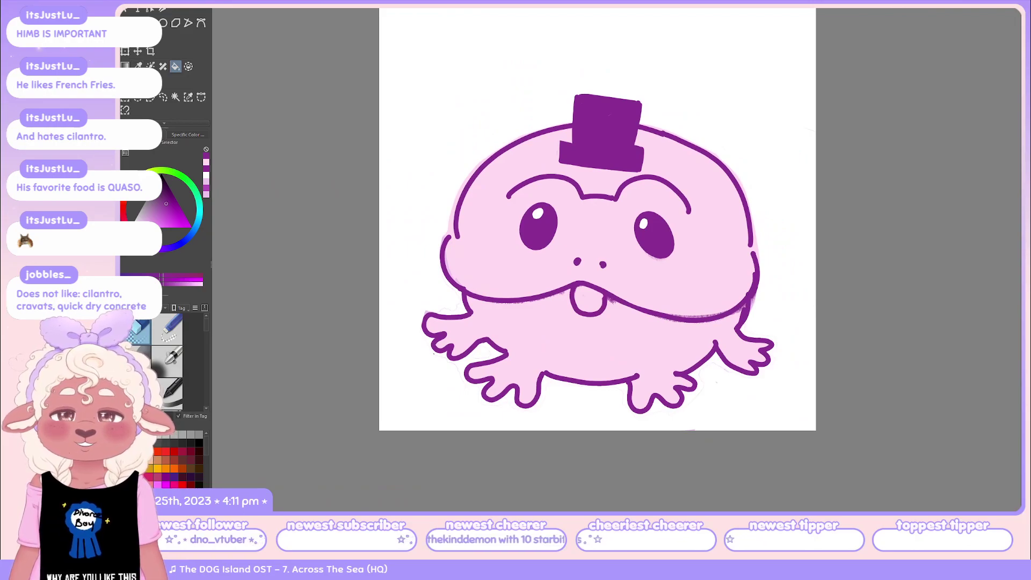
{"action": "key", "text": "i"}
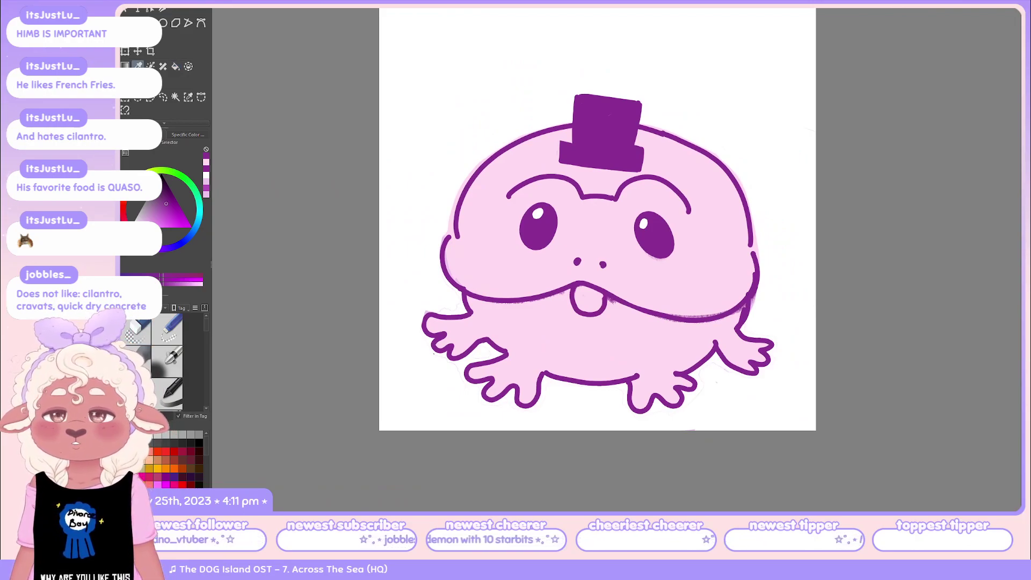
{"action": "key", "text": "p"}
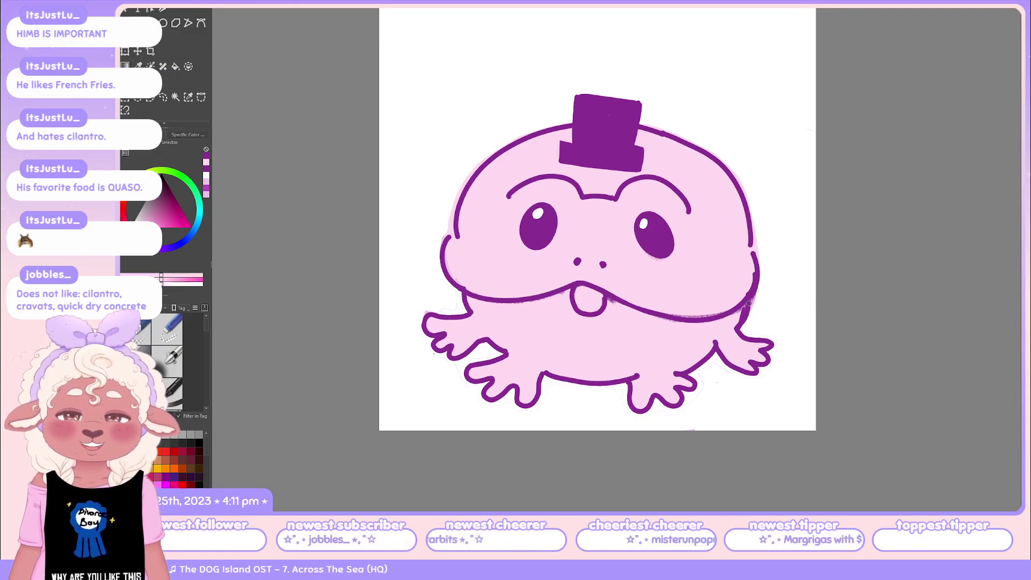
{"action": "left_click_drag", "start_coordinate": [750, 301], "coordinate": [734, 321]}
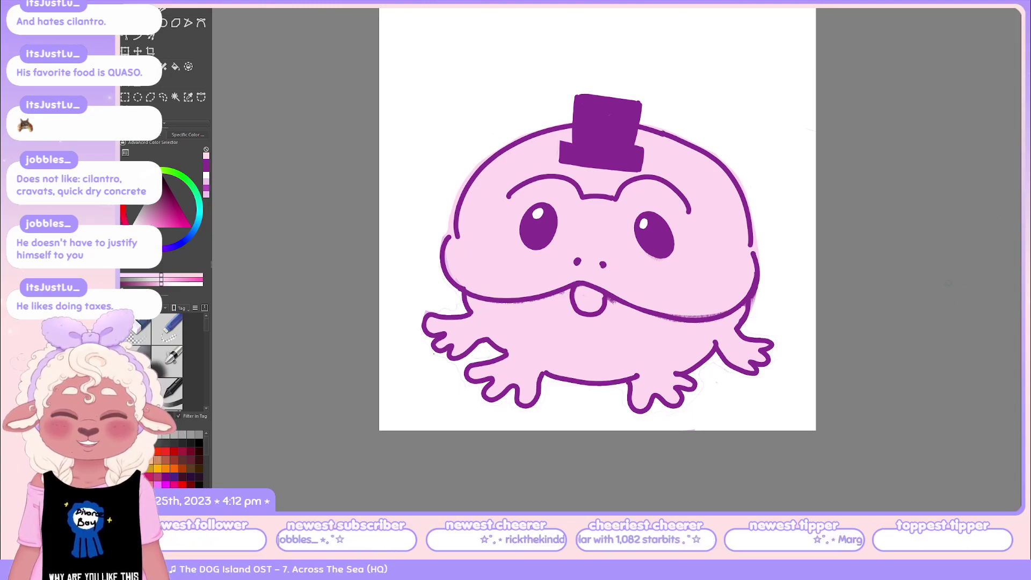
Remove the entire white background around and above the frog so the canvas behind it is transparent.
{"action": "scroll", "coordinate": [642, 323], "scroll_direction": "up", "scroll_amount": 1}
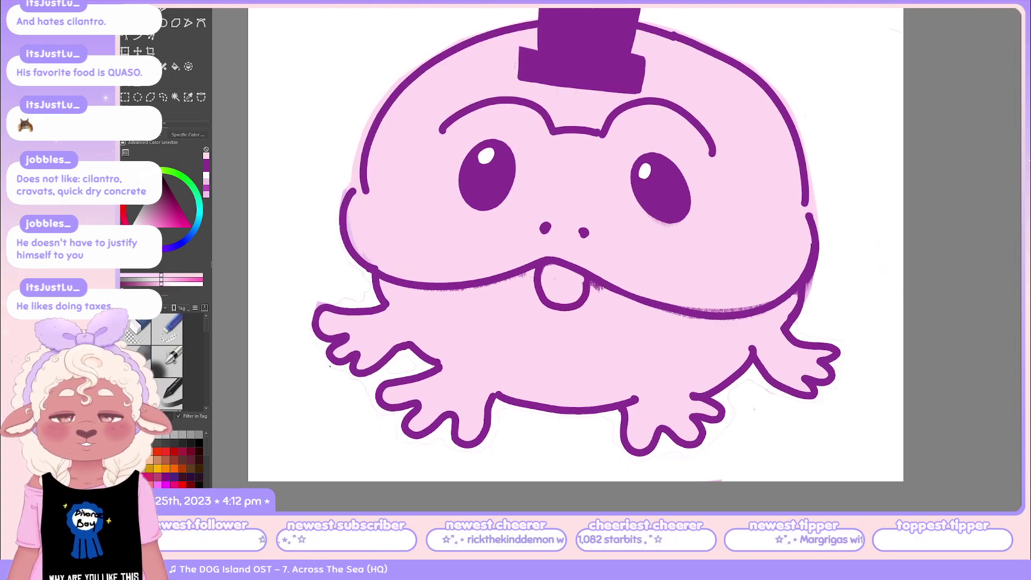
{"action": "left_click_drag", "start_coordinate": [642, 323], "coordinate": [651, 370]}
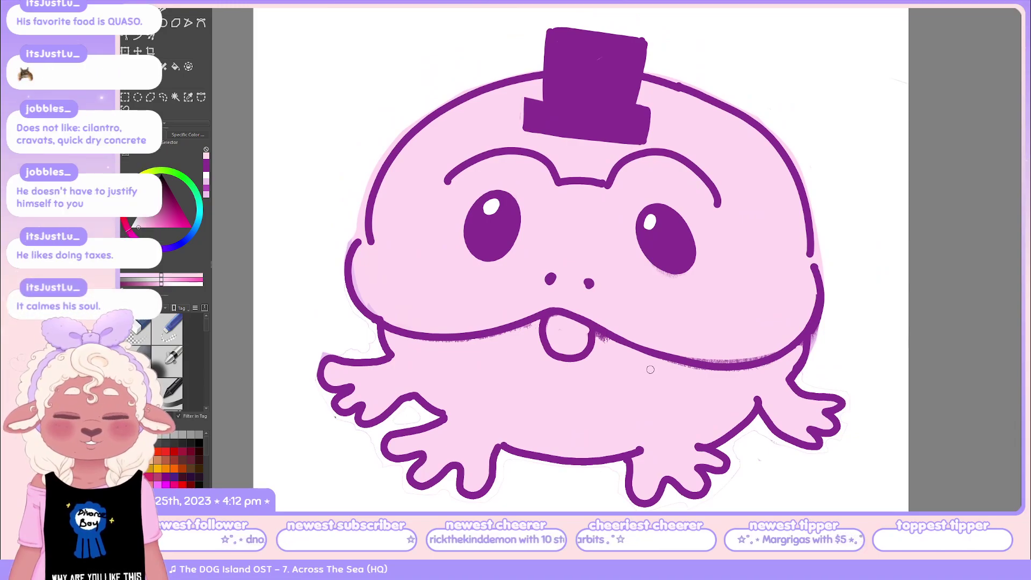
{"action": "scroll", "coordinate": [651, 370], "scroll_direction": "down", "scroll_amount": 1}
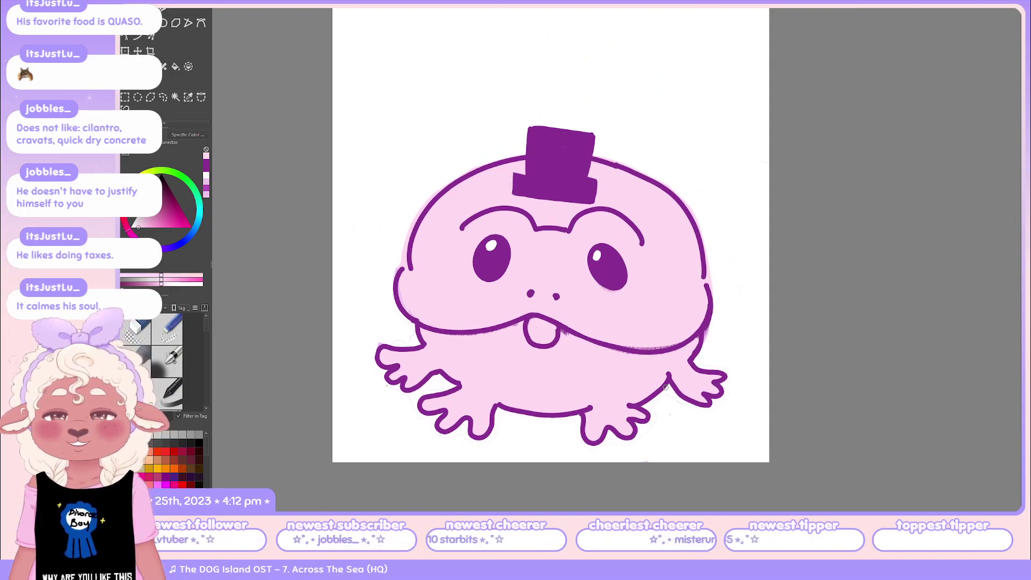
{"action": "key", "text": "Delete"}
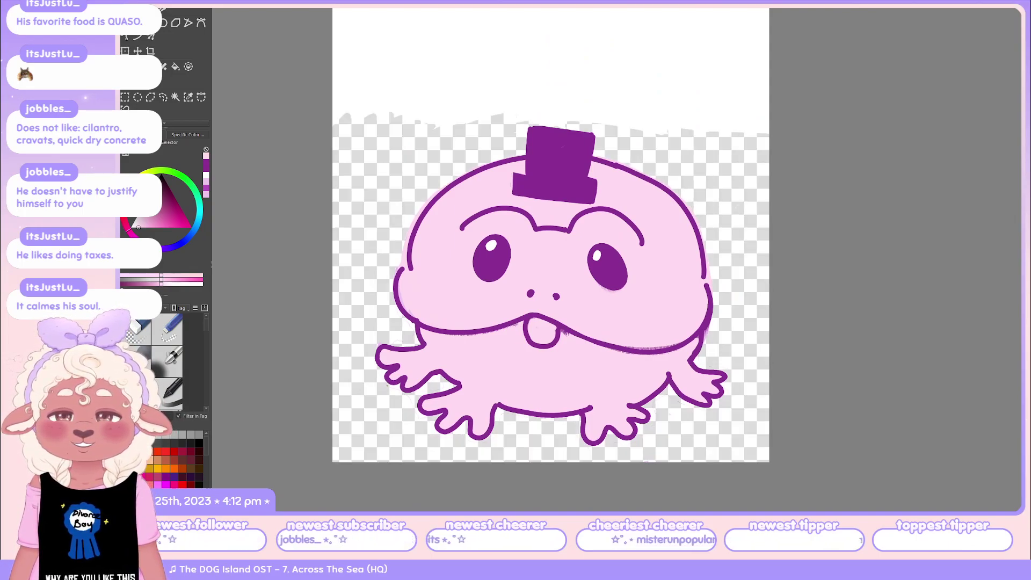
{"action": "key", "text": "f"}
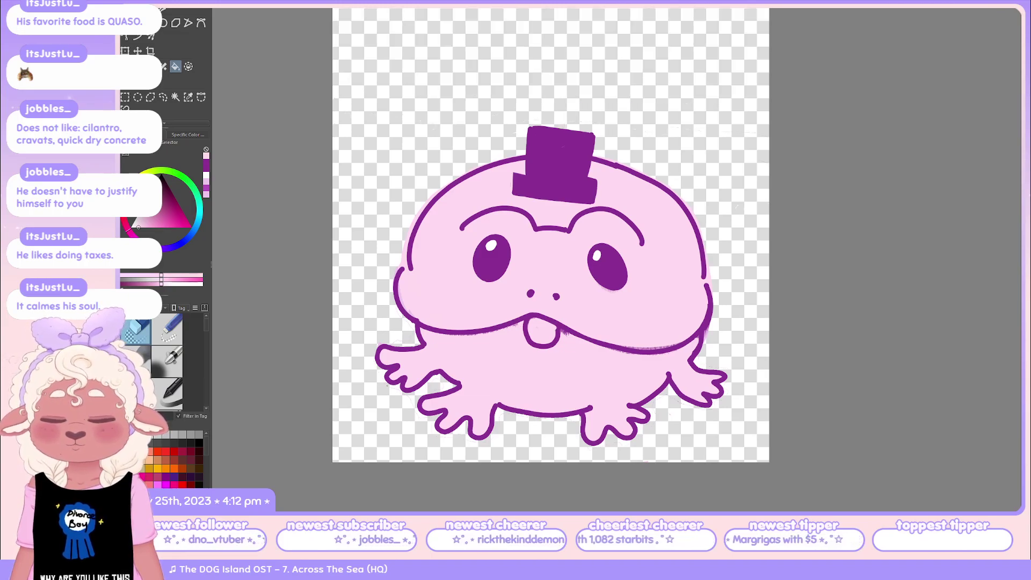
{"action": "scroll", "coordinate": [551, 235], "scroll_direction": "up", "scroll_amount": 2}
{"action": "scroll", "coordinate": [551, 235], "scroll_direction": "down", "scroll_amount": 2}
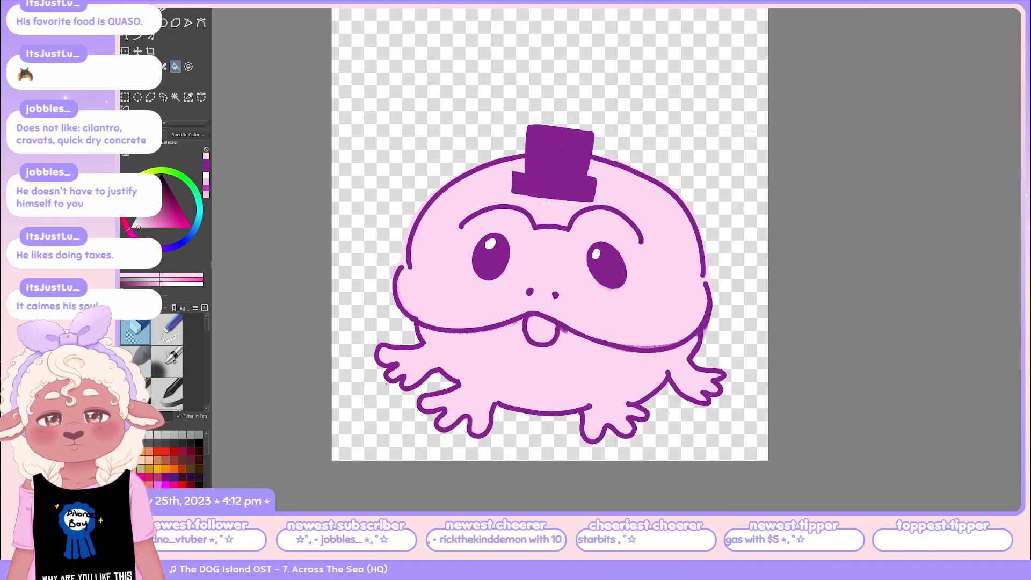
{"action": "scroll", "coordinate": [550, 235], "scroll_direction": "up", "scroll_amount": 2}
{"action": "scroll", "coordinate": [561, 263], "scroll_direction": "down", "scroll_amount": 2}
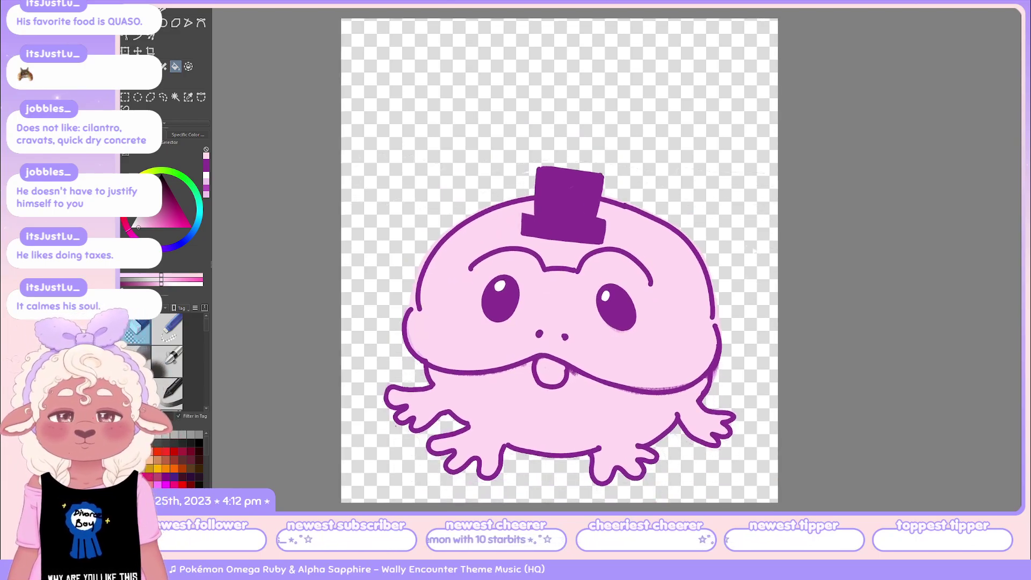
Clean up the purple smudges beneath the frog's mouth line with light pink, keeping the moustache off.
{"action": "scroll", "coordinate": [561, 263], "scroll_direction": "down", "scroll_amount": 1}
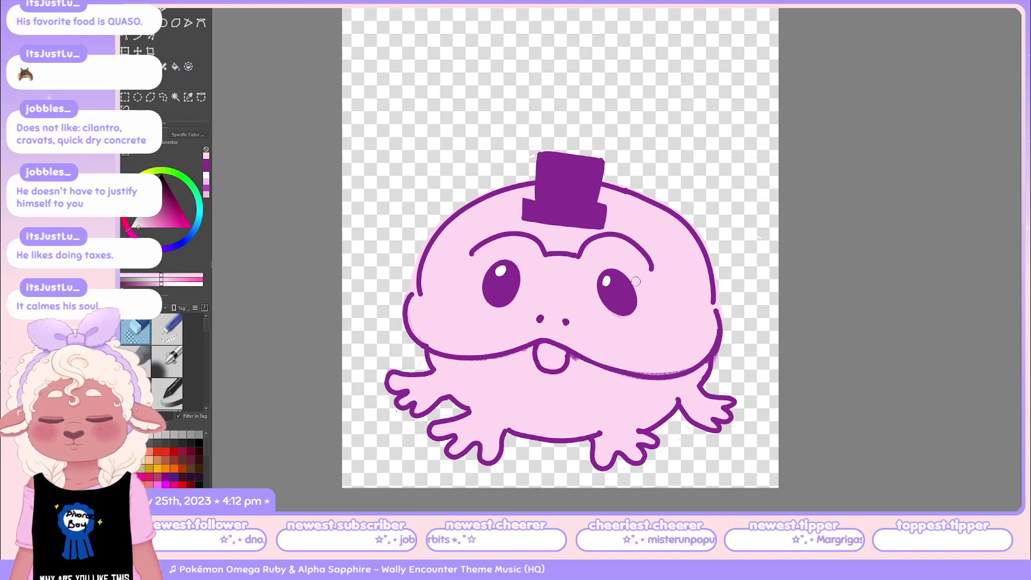
{"action": "key", "text": "g"}
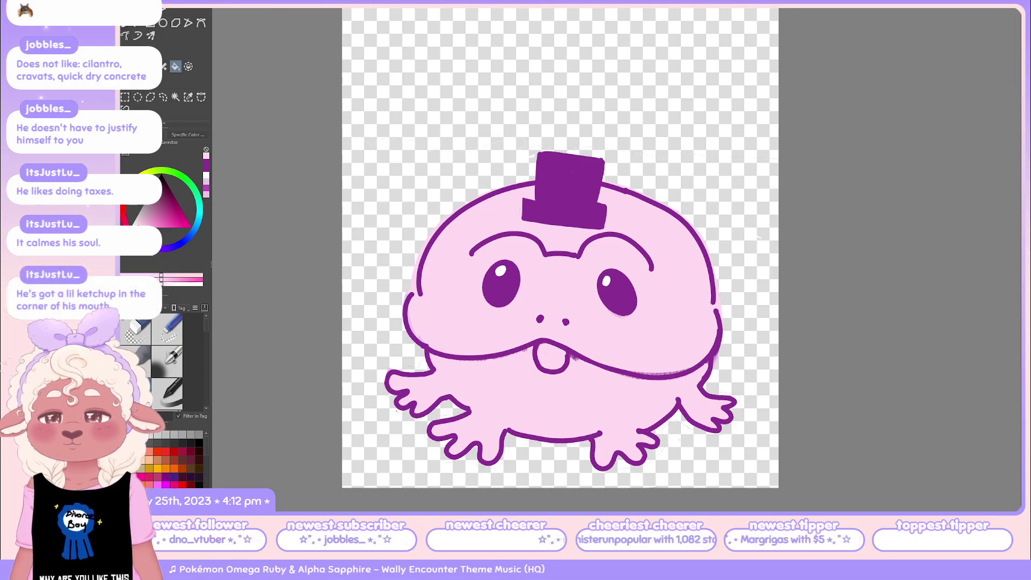
{"action": "key", "text": "b"}
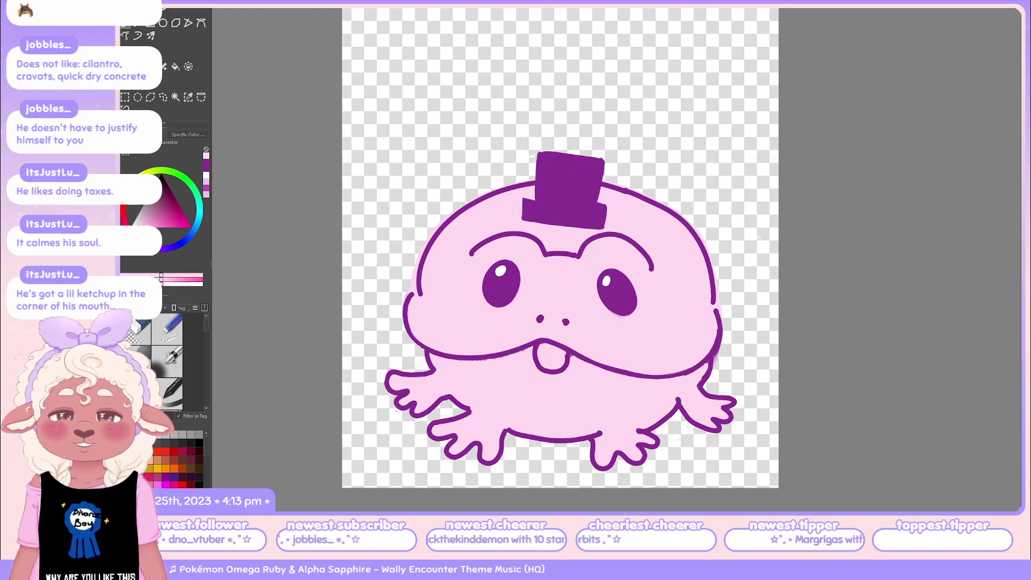
{"action": "key", "text": "ctrl+y"}
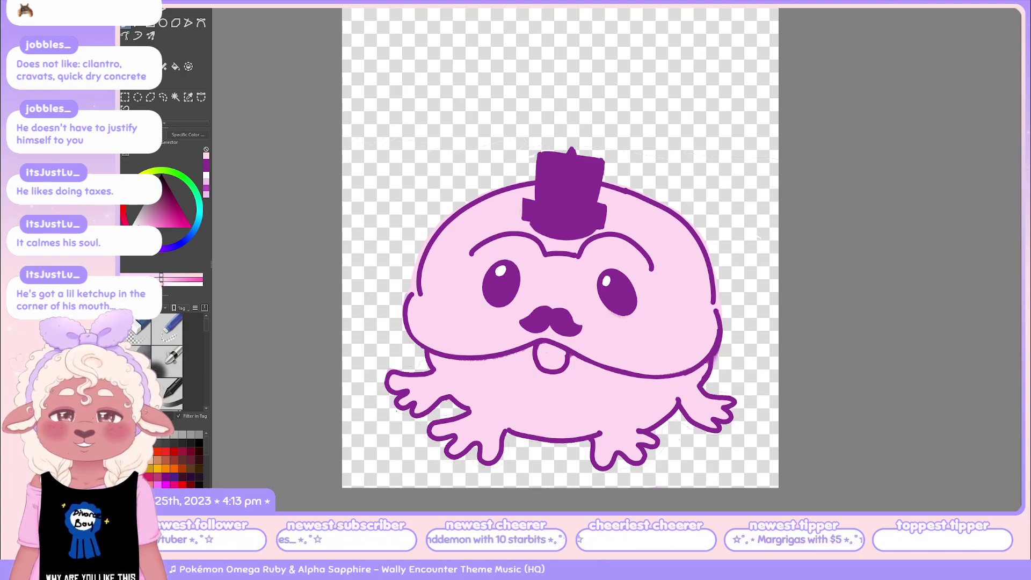
{"action": "key", "text": "ctrl+z"}
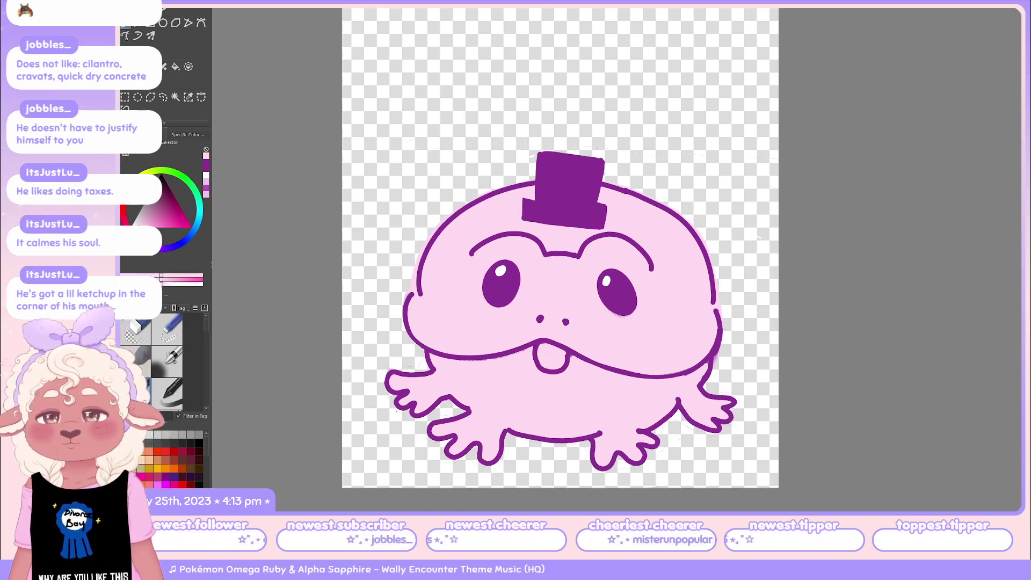
Select a tight rectangle around the frog, trimming its top and both sides, and crop the canvas to it.
{"action": "key", "text": "m"}
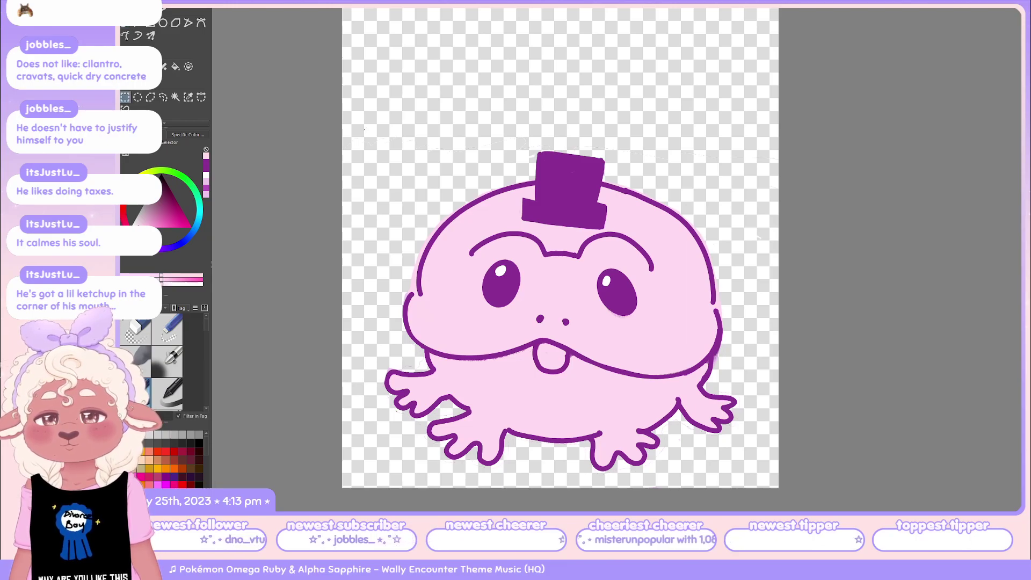
{"action": "left_click_drag", "start_coordinate": [365, 129], "coordinate": [772, 476]}
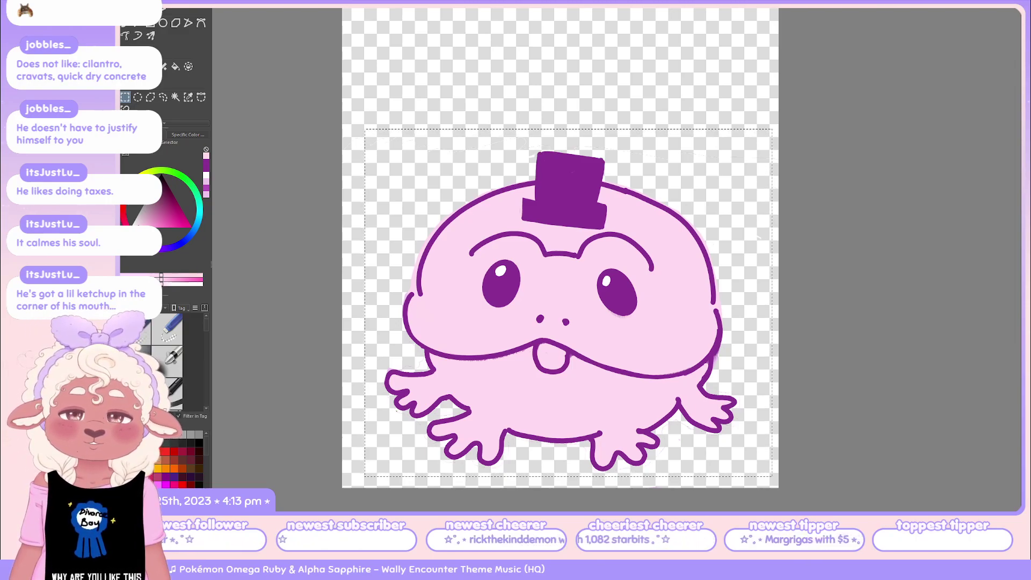
{"action": "left_click_drag", "start_coordinate": [342, 99], "coordinate": [818, 143]}
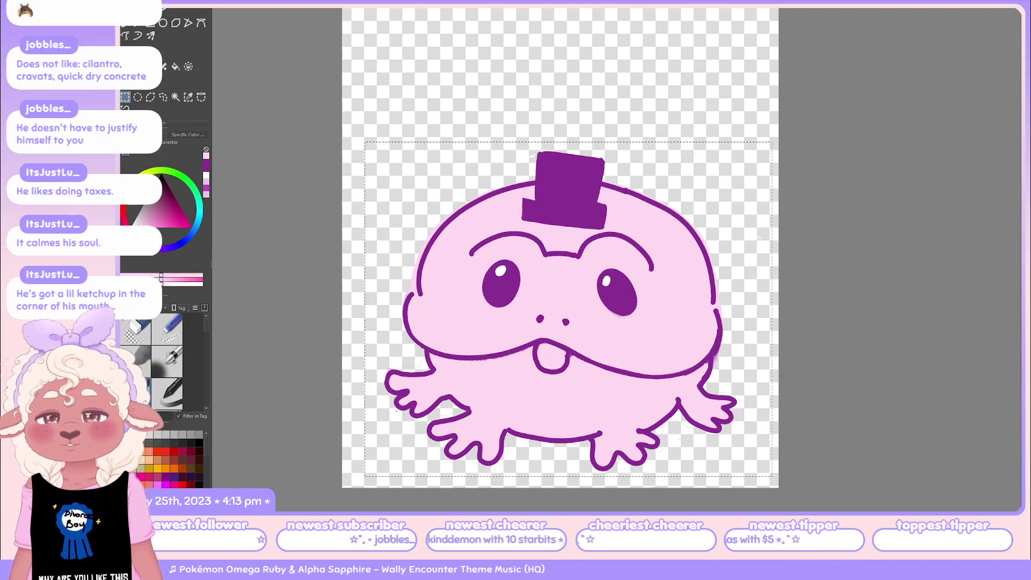
{"action": "left_click_drag", "start_coordinate": [350, 120], "coordinate": [375, 499]}
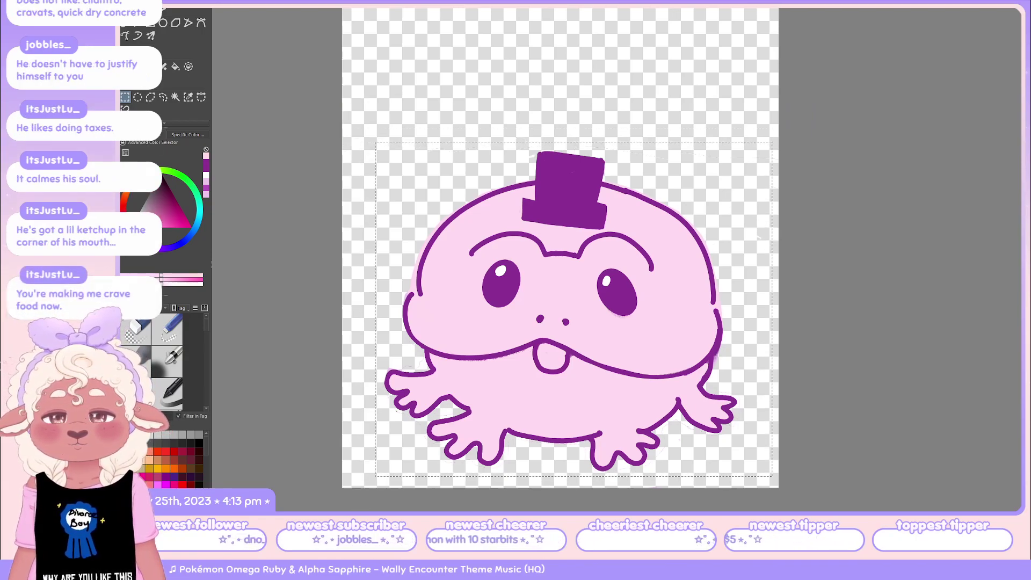
{"action": "left_click_drag", "start_coordinate": [760, 134], "coordinate": [790, 483]}
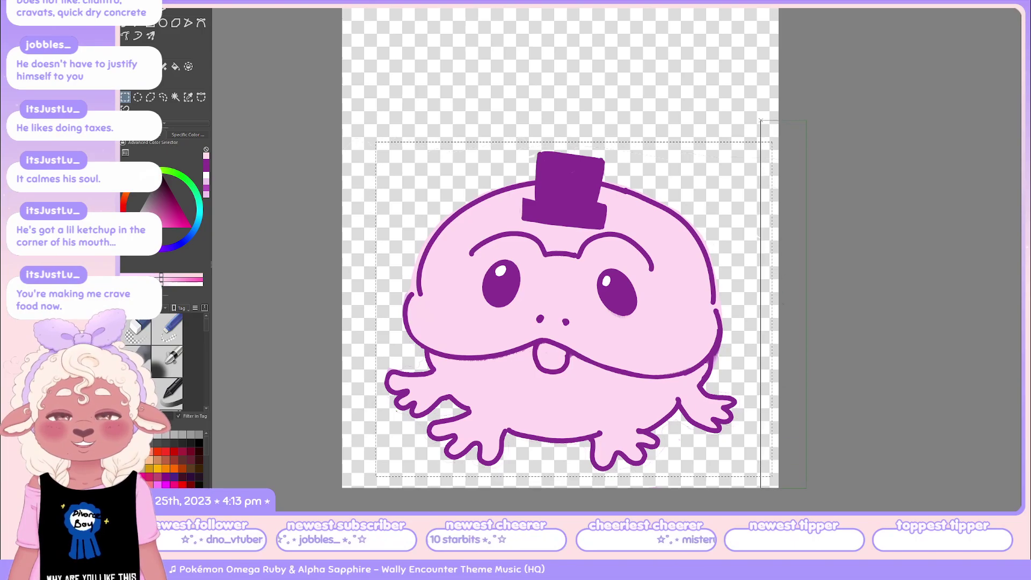
{"action": "left_click_drag", "start_coordinate": [761, 309], "coordinate": [748, 310]}
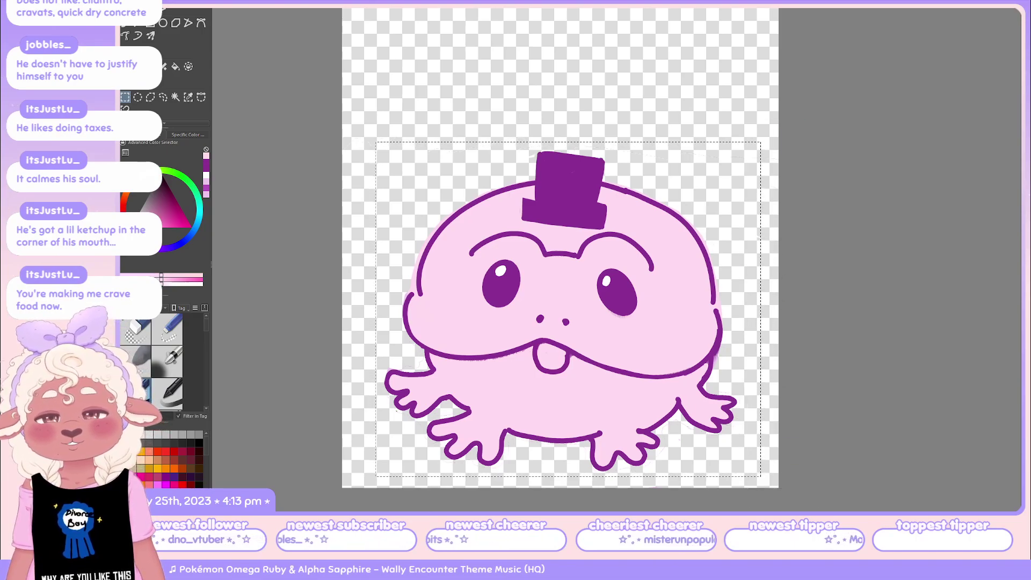
{"action": "left_click_drag", "start_coordinate": [361, 120], "coordinate": [379, 487]}
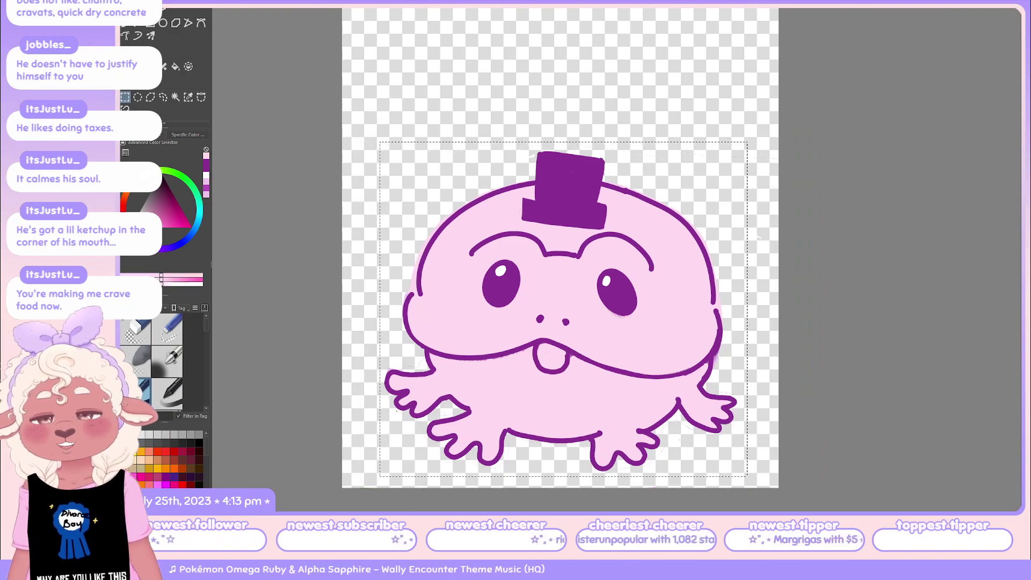
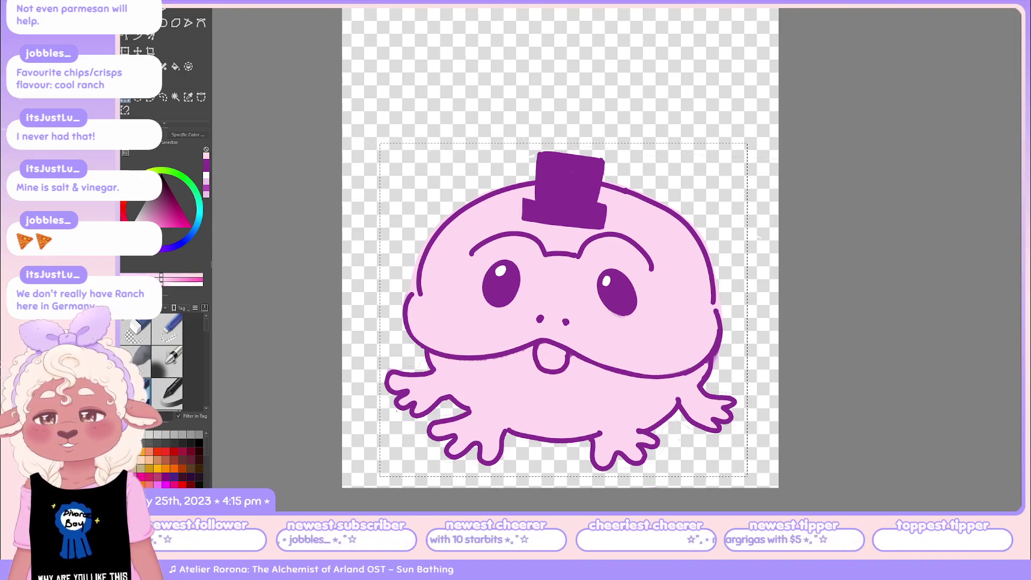
{"action": "key", "text": "ctrl+alt+c"}
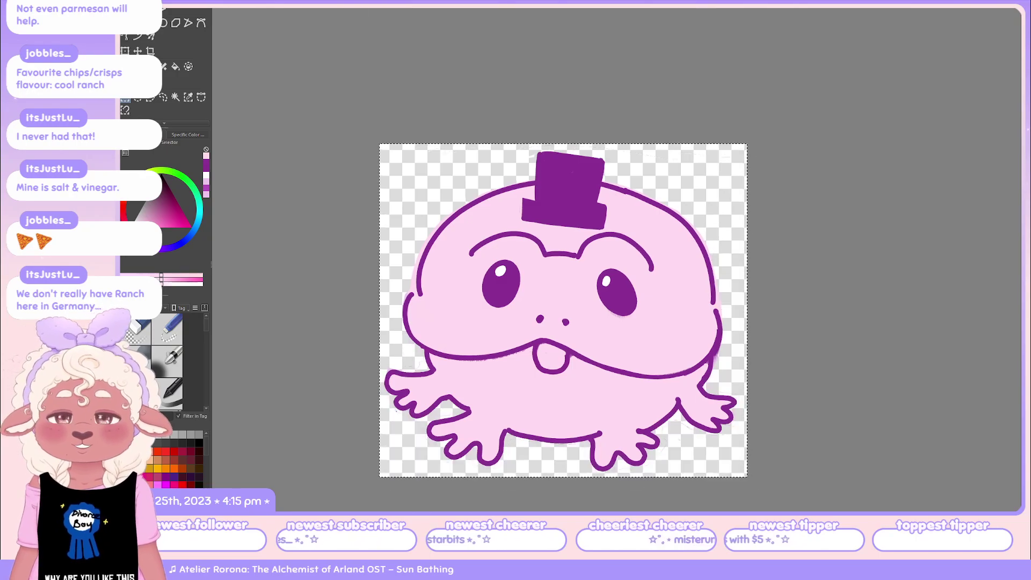
{"action": "key", "text": "ctrl+shift+a"}
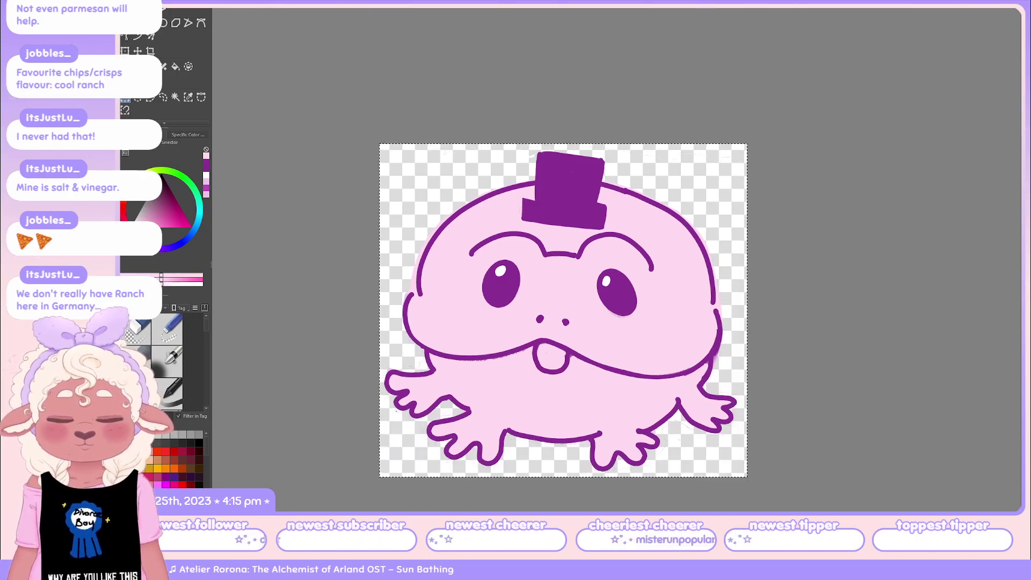
Paste the Doritos Cool Ranch bag image over the frog and raise its layer above the top hat.
{"action": "key", "text": "ctrl+v"}
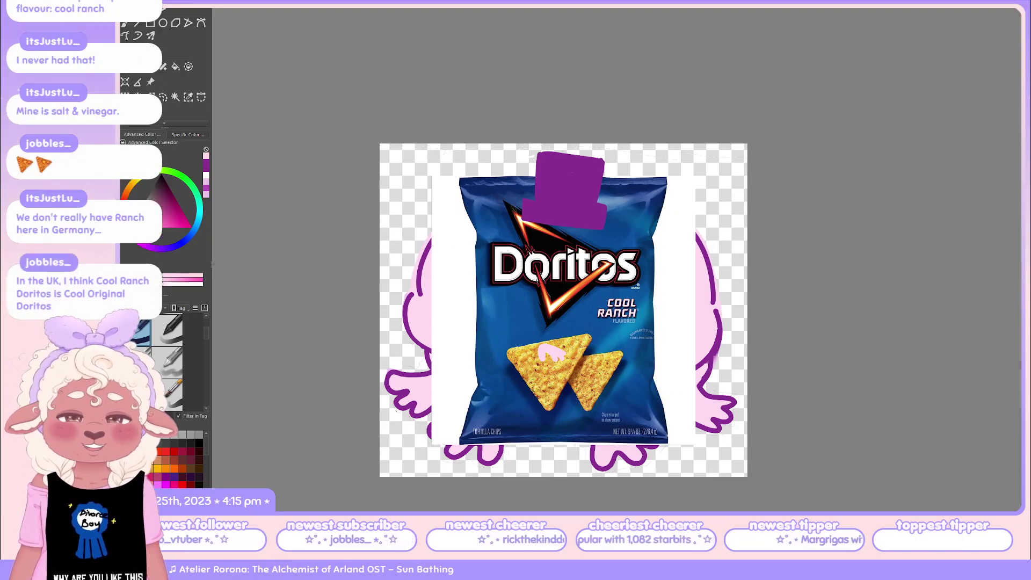
{"action": "key", "text": "ctrl+Page_Up"}
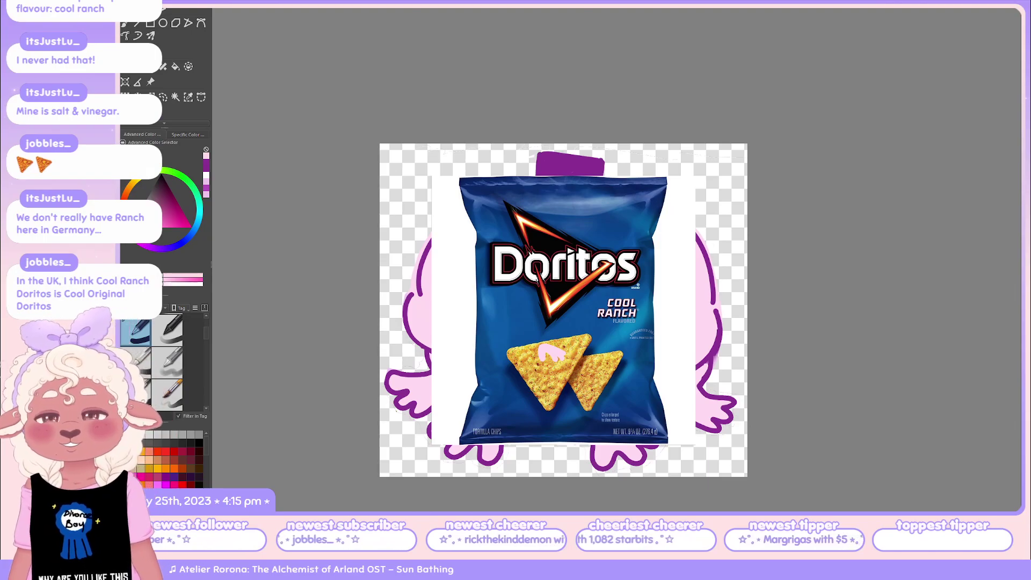
Select the white area around the Doritos bag by colour, delete it and clear the selection.
{"action": "key", "text": "ctrl+w"}
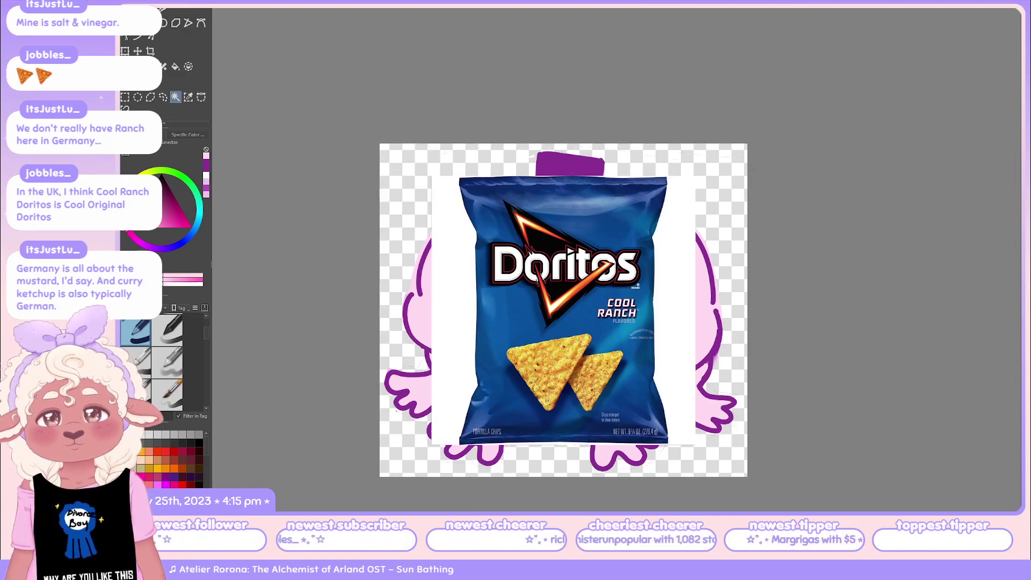
{"action": "left_click", "coordinate": [451, 312]}
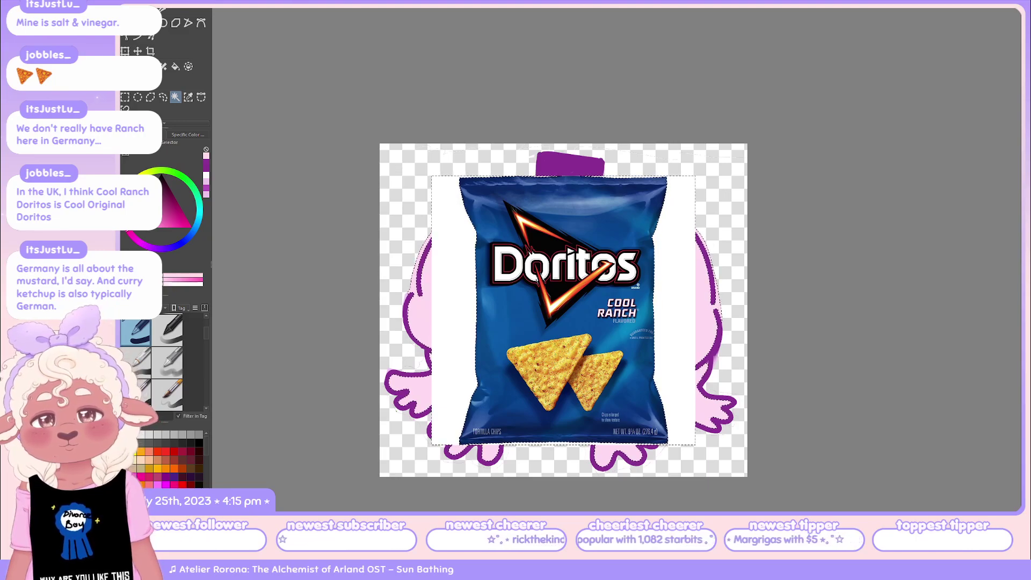
{"action": "key", "text": "Delete"}
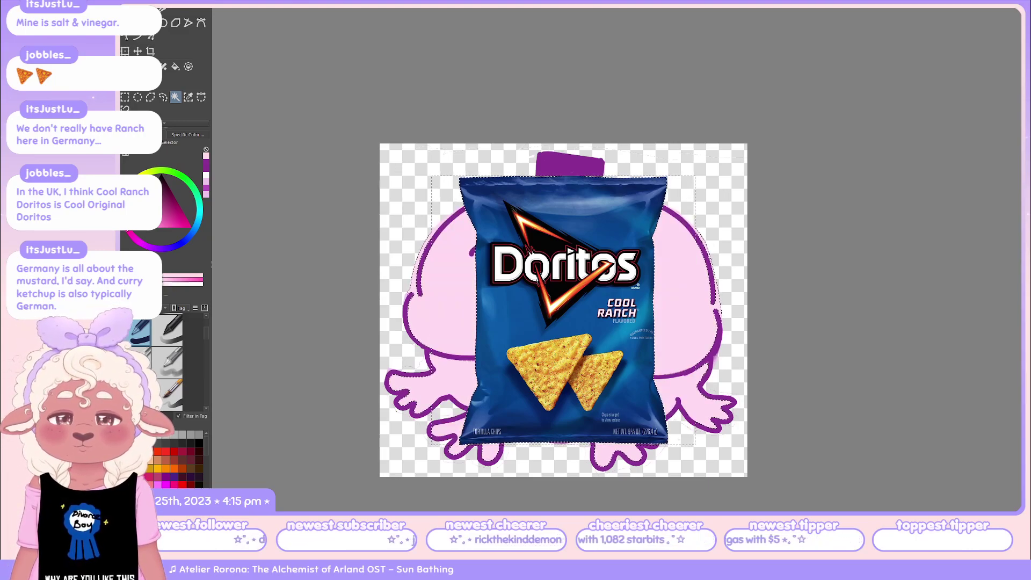
{"action": "key", "text": "ctrl+d"}
Rotate the Doritos bag counterclockwise to a slight tilt and apply the transformation.
{"action": "key", "text": "ctrl+t"}
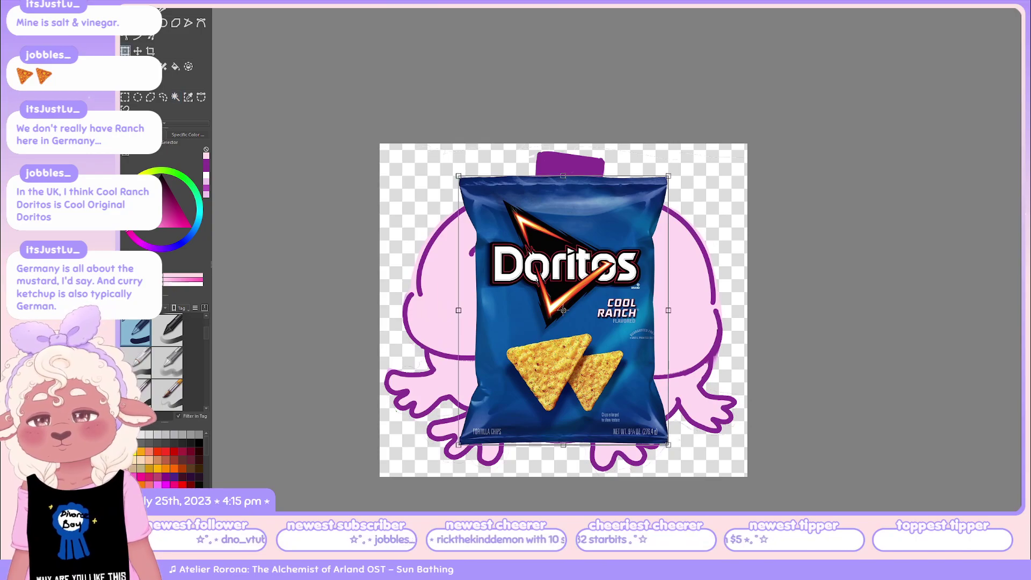
{"action": "left_click_drag", "start_coordinate": [682, 322], "coordinate": [675, 271]}
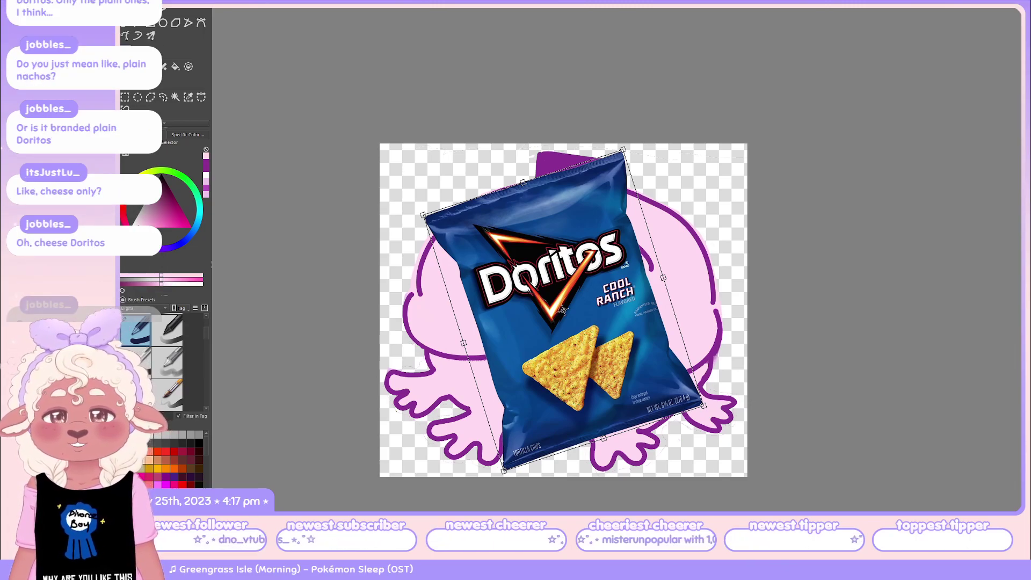
{"action": "key", "text": "Return"}
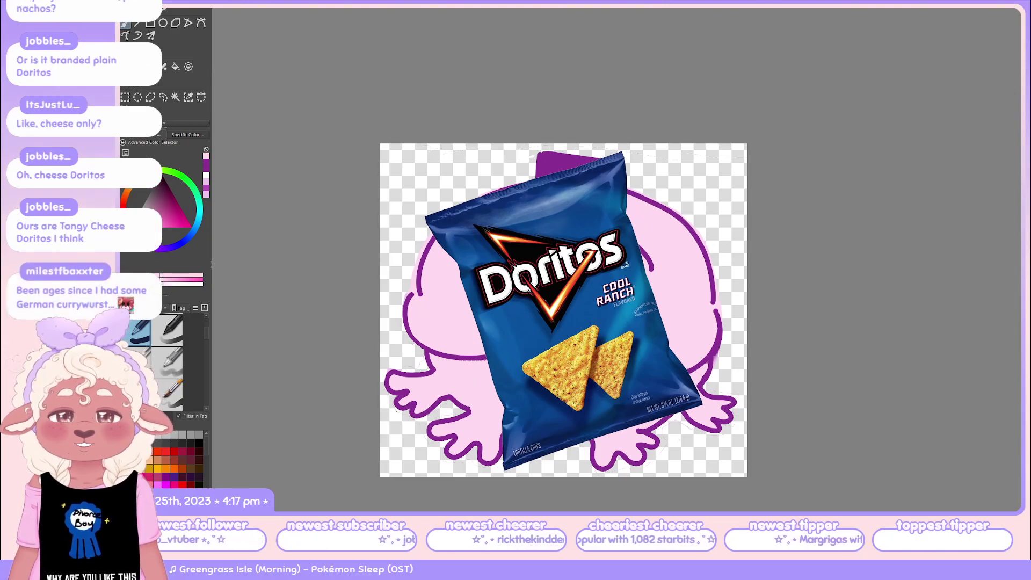
{"action": "key", "text": "ctrl+v"}
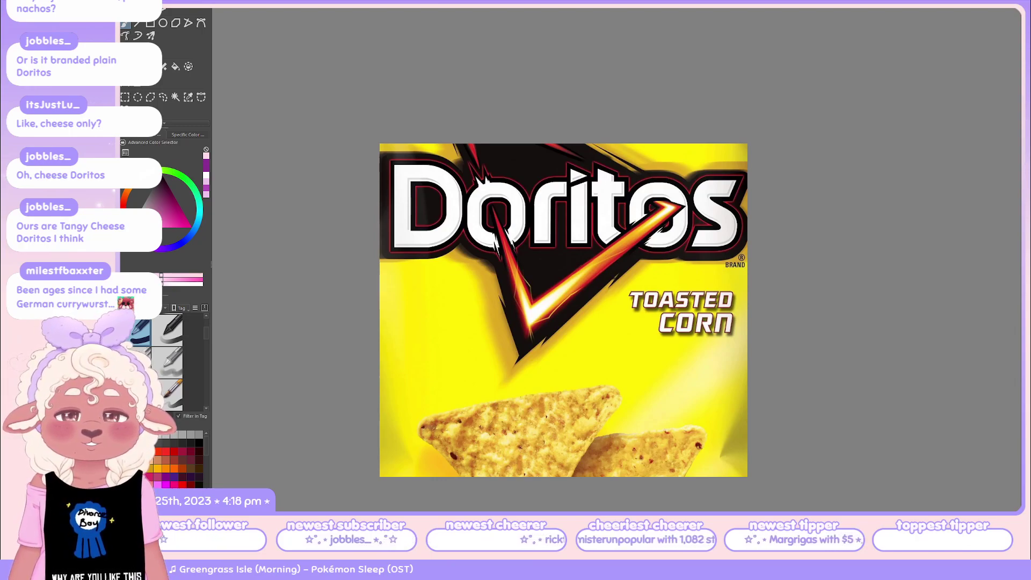
{"action": "key", "text": "ctrl+z"}
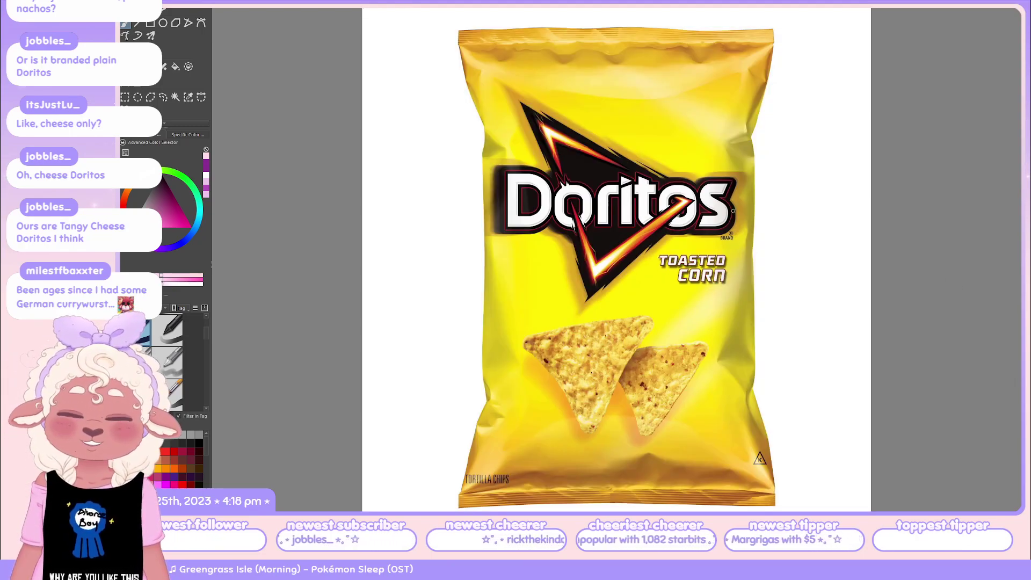
{"action": "key", "text": "ctrl+z"}
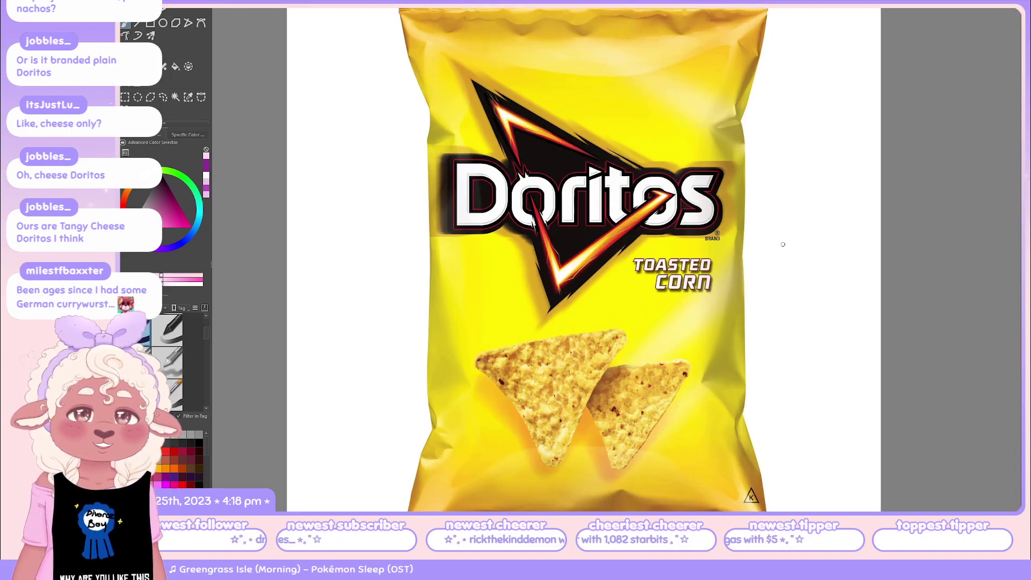
{"action": "key", "text": "ctrl+z"}
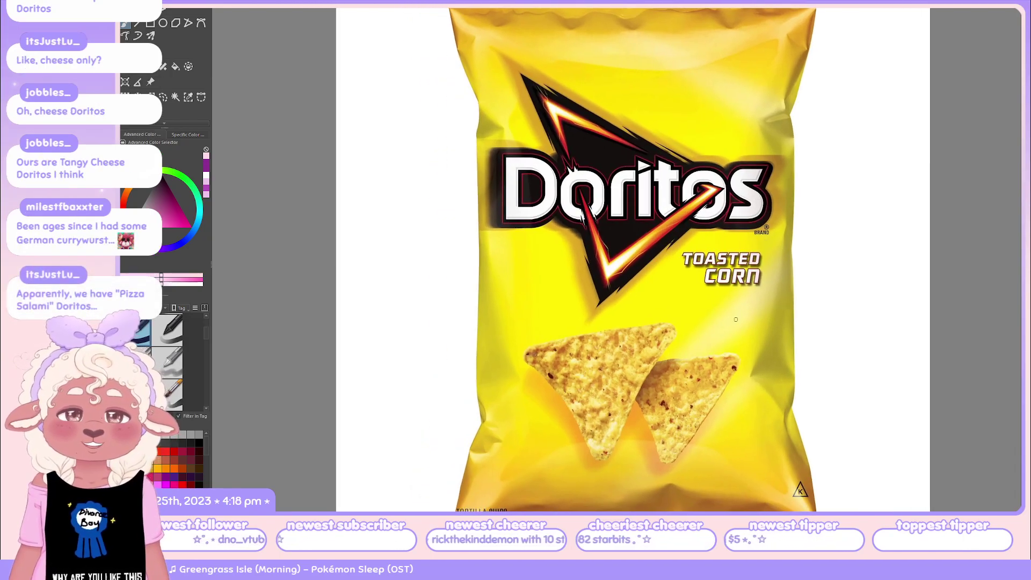
{"action": "key", "text": "ctrl+z"}
{"action": "key", "text": "ctrl+z"}
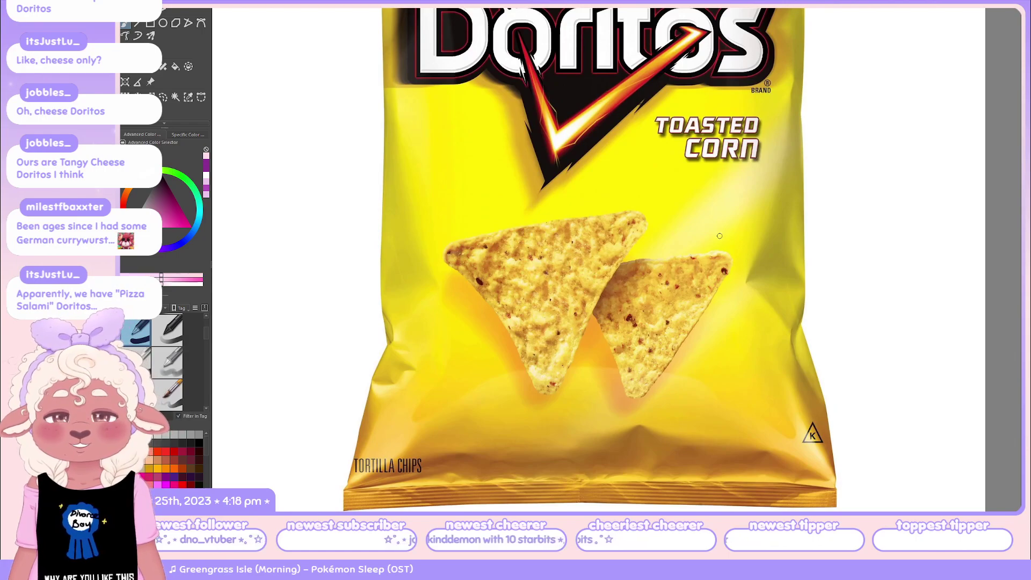
{"action": "key", "text": "ctrl+z"}
{"action": "key", "text": "ctrl+z"}
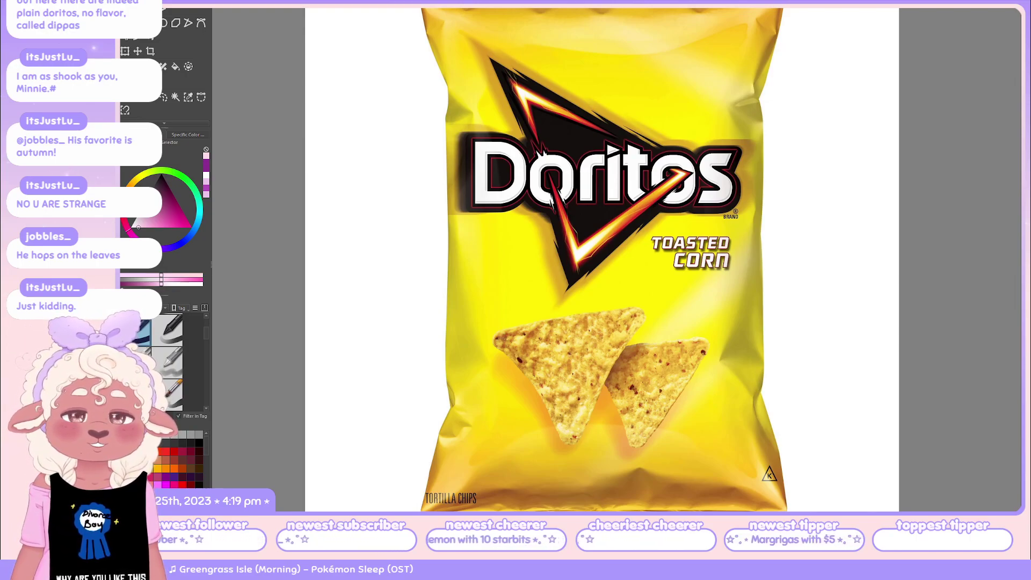
{"action": "key", "text": "ctrl+Tab"}
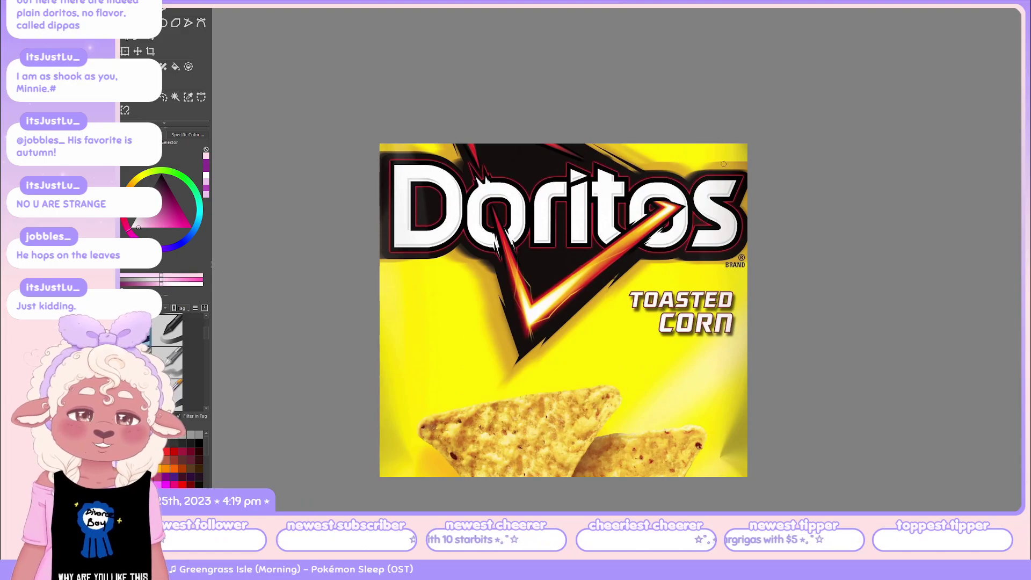
{"action": "key", "text": "ctrl+Tab"}
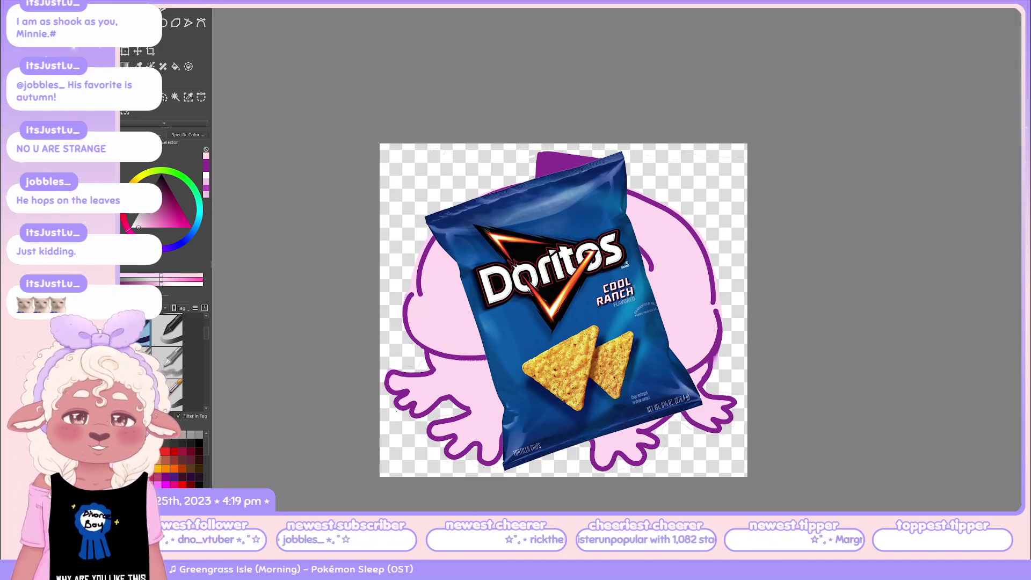
Scale the Cool Ranch bag down to just over half its size and move it over the frog's lower-left side.
{"action": "key", "text": "t"}
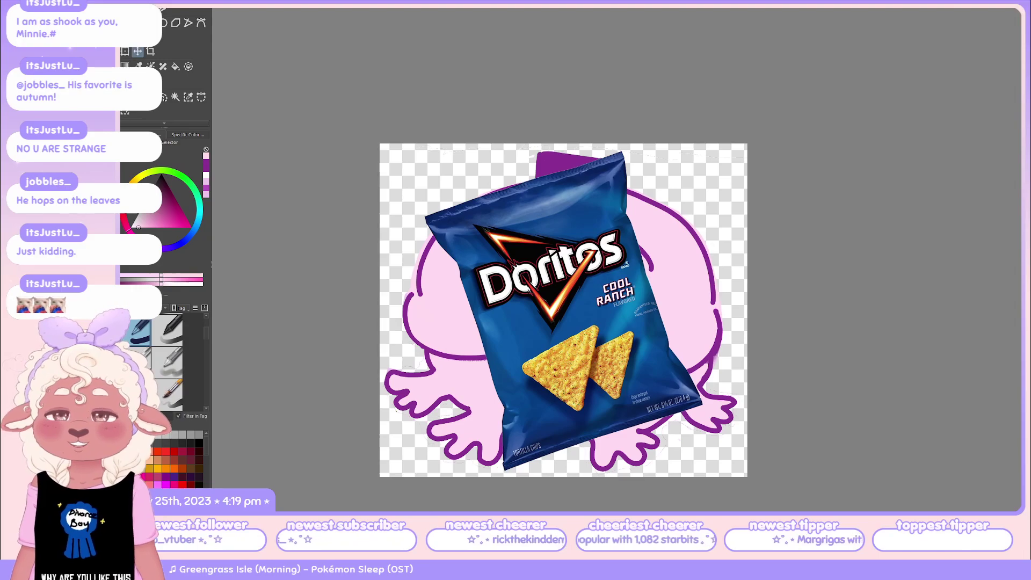
{"action": "key", "text": "ctrl+t"}
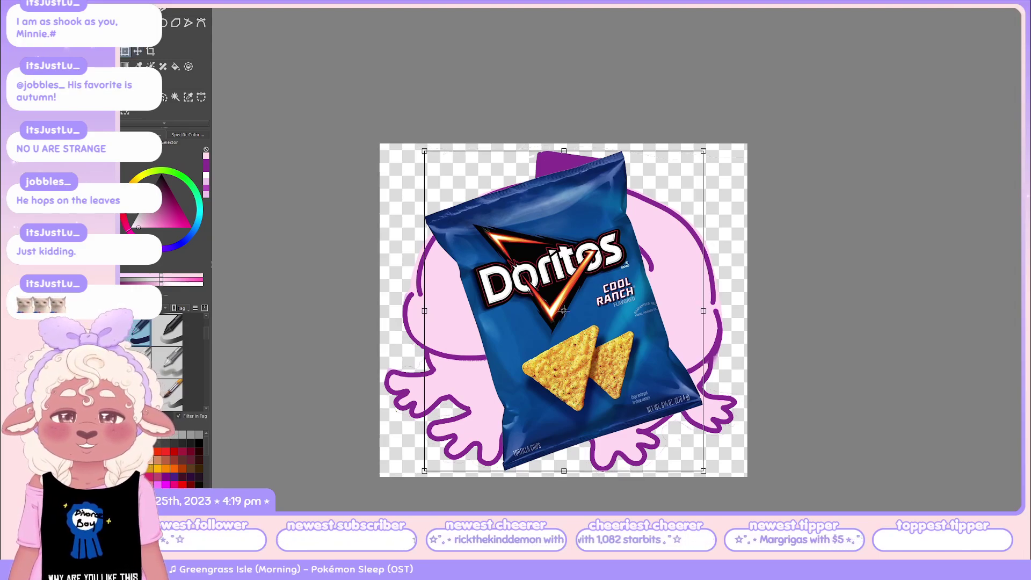
{"action": "left_click_drag", "start_coordinate": [704, 151], "coordinate": [571, 298]}
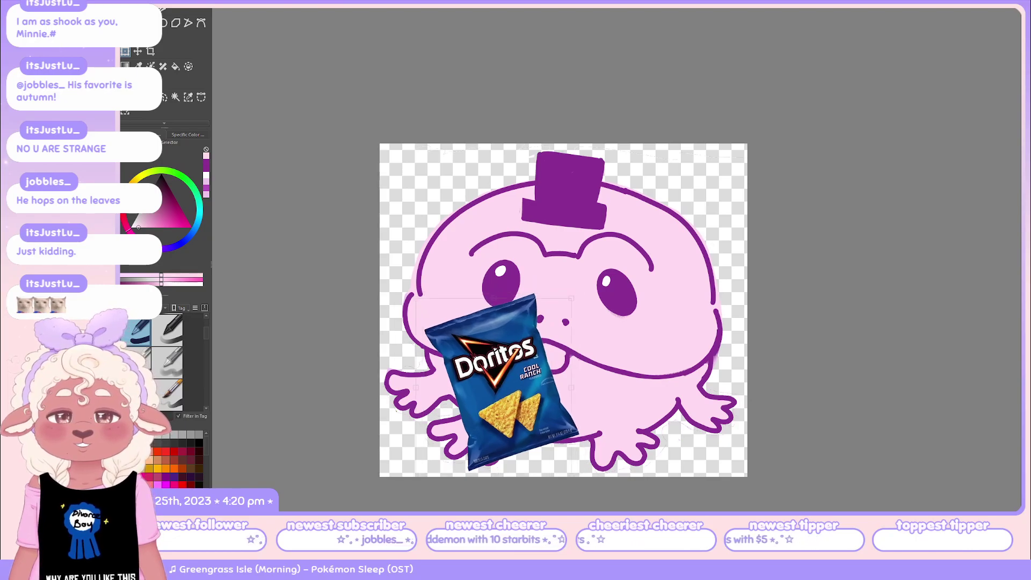
{"action": "left_click_drag", "start_coordinate": [501, 382], "coordinate": [452, 389]}
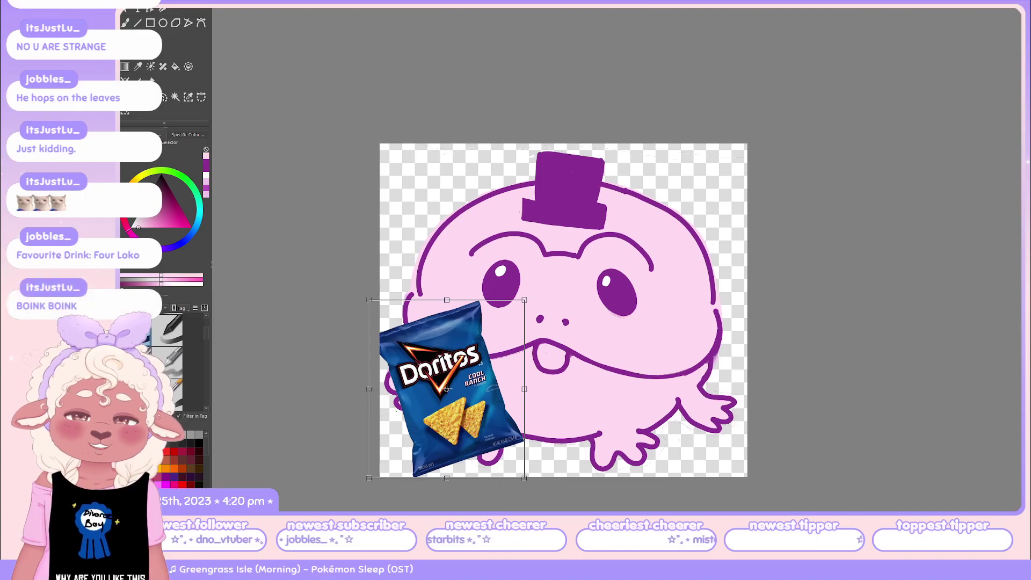
{"action": "left_click_drag", "start_coordinate": [447, 388], "coordinate": [443, 392]}
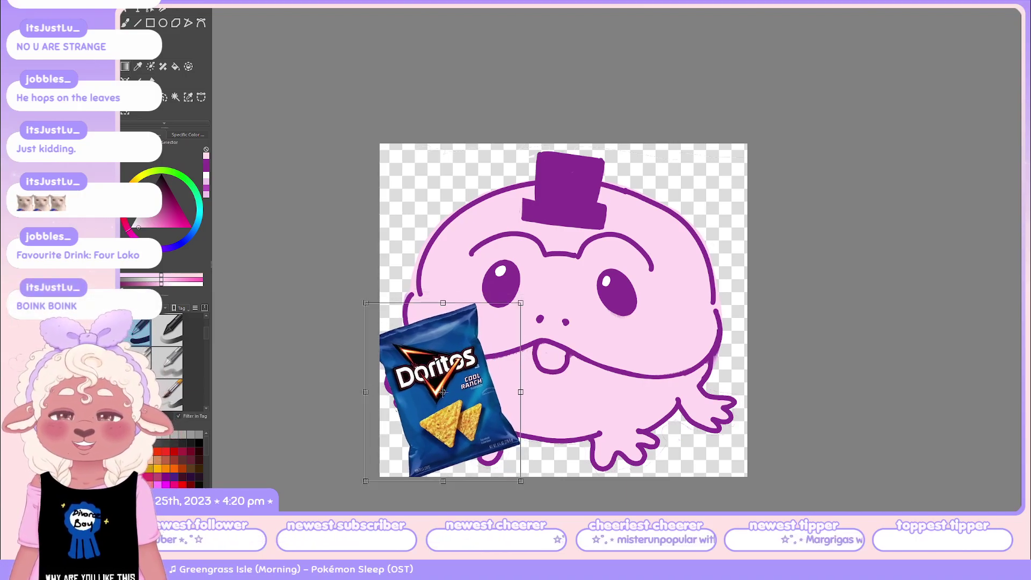
Extend the canvas on the left to fit the whole bag, then clear the new white strip to transparency and deselect.
{"action": "key", "text": "b"}
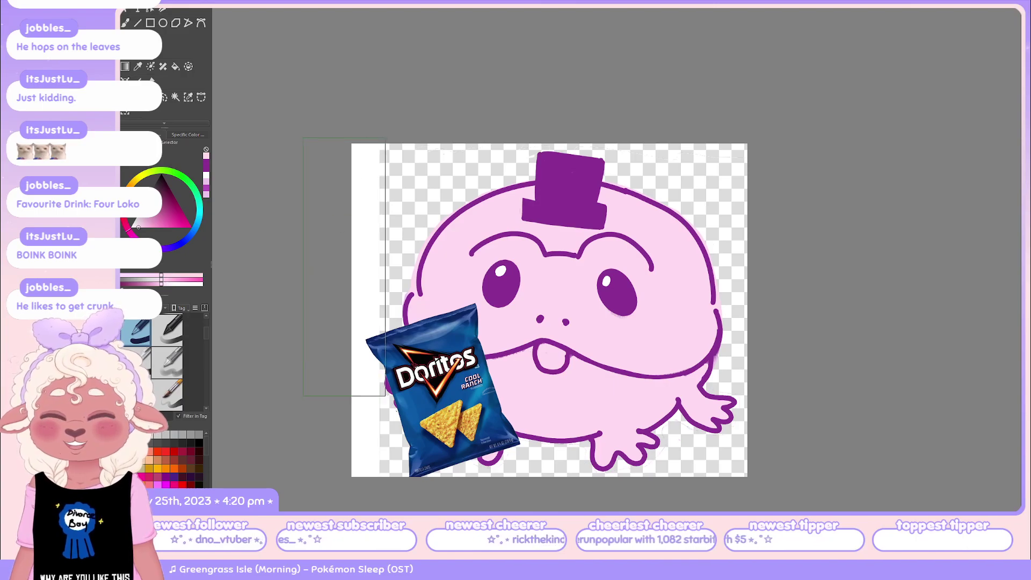
{"action": "left_click_drag", "start_coordinate": [278, 137], "coordinate": [385, 510]}
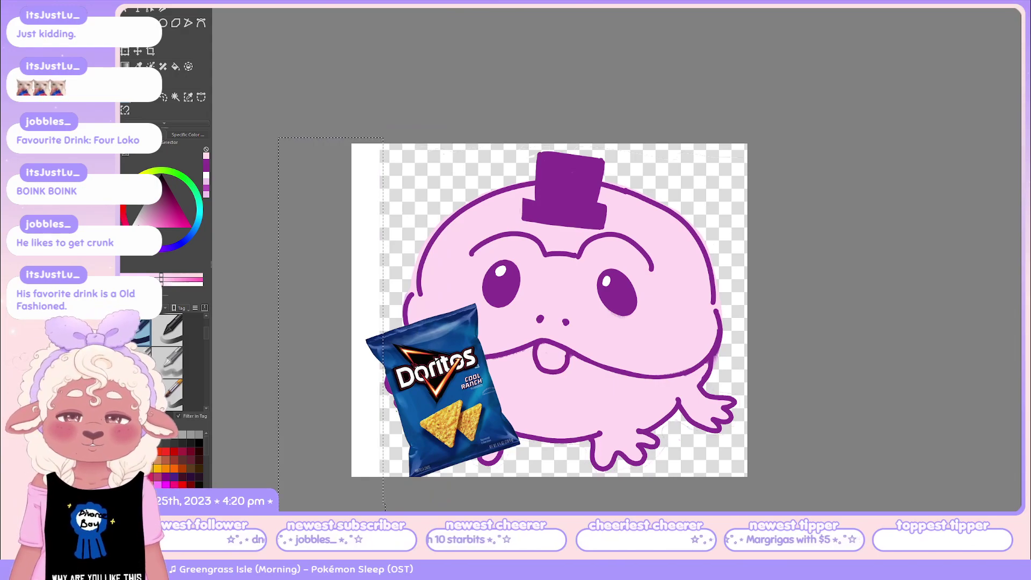
{"action": "key", "text": "Delete"}
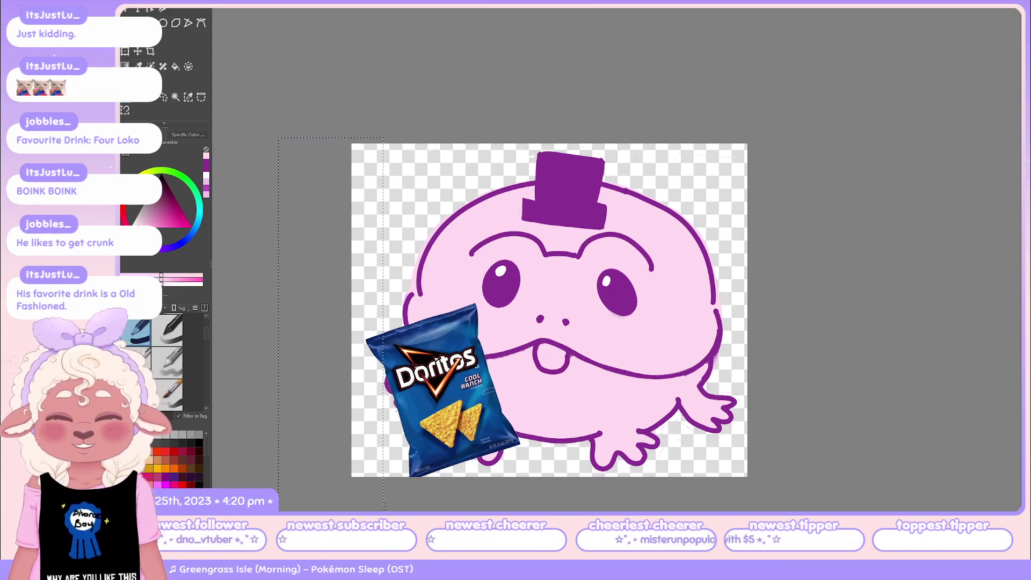
{"action": "key", "text": "ctrl+d"}
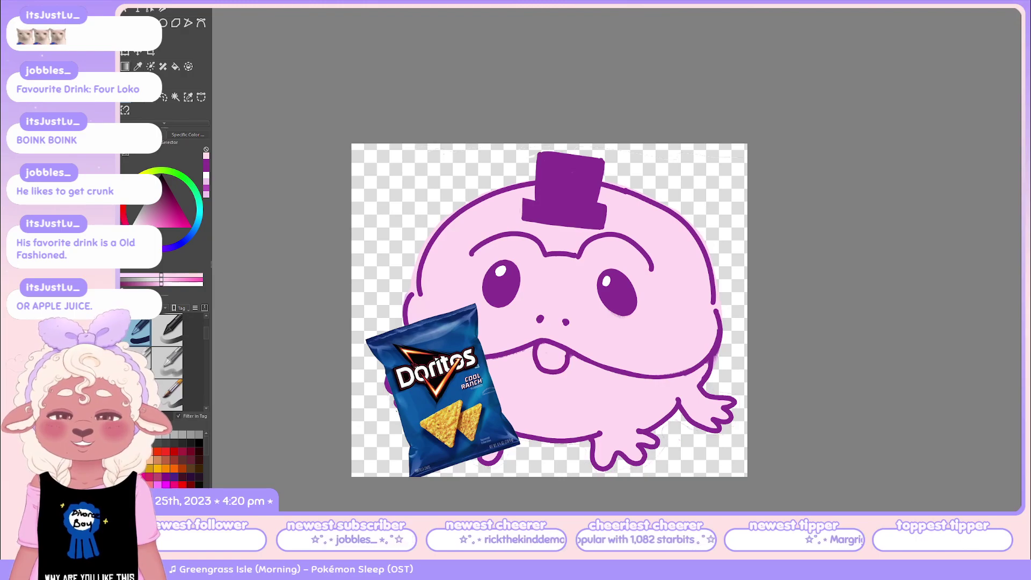
{"action": "key", "text": "ctrl+t"}
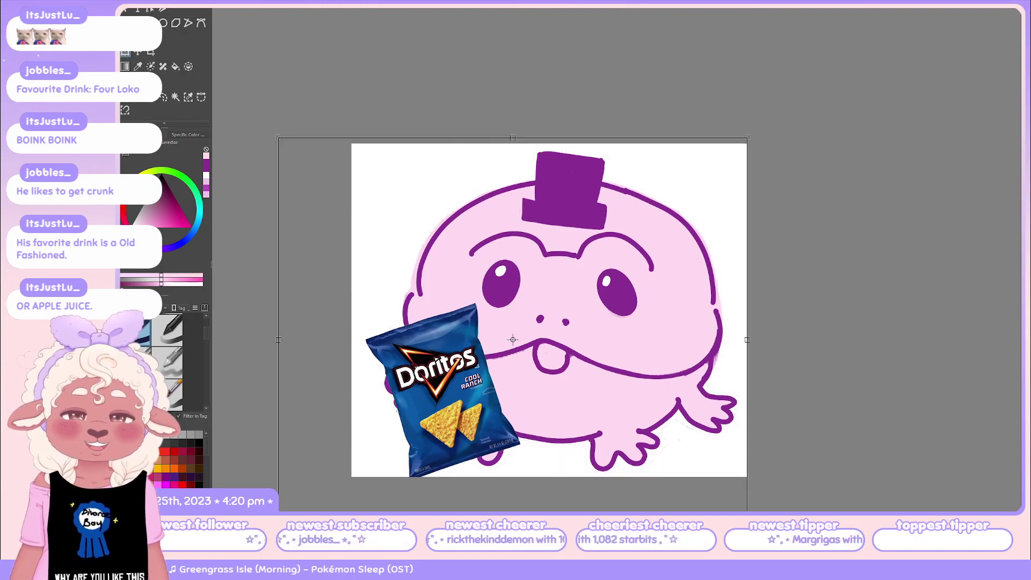
{"action": "scroll", "coordinate": [384, 385], "scroll_direction": "up", "scroll_amount": 4}
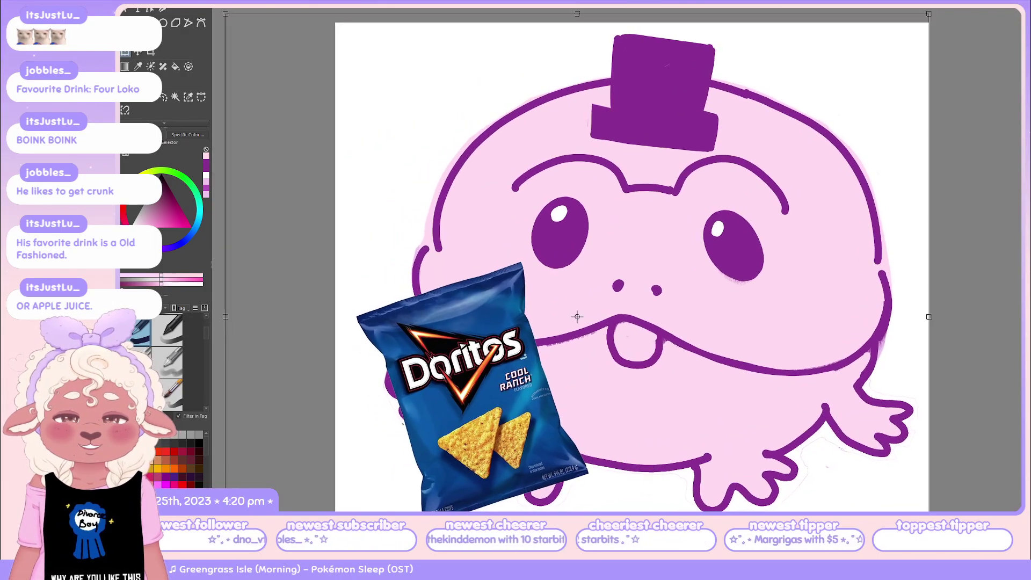
{"action": "scroll", "coordinate": [577, 317], "scroll_direction": "down", "scroll_amount": 3}
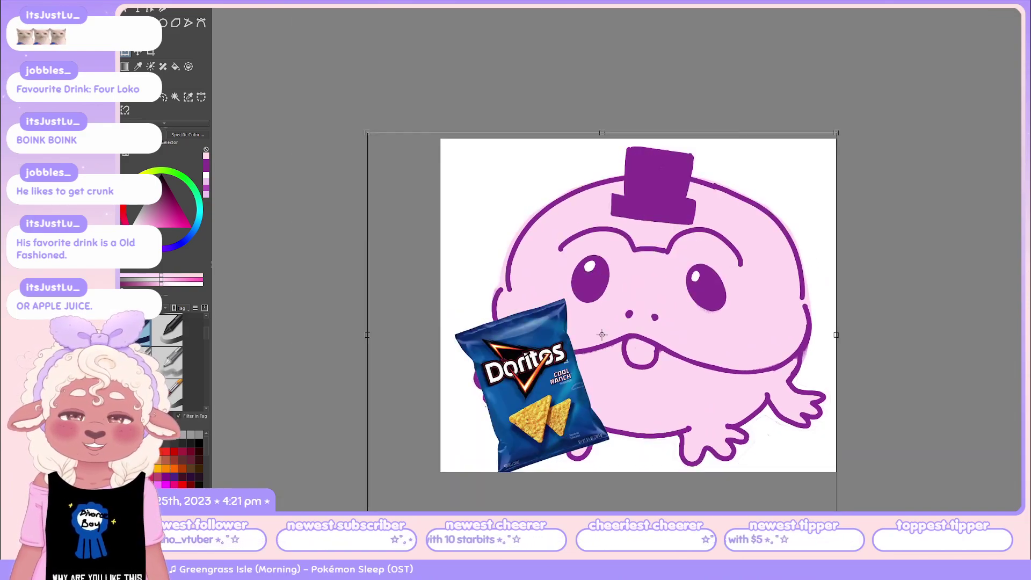
{"action": "key", "text": "Return"}
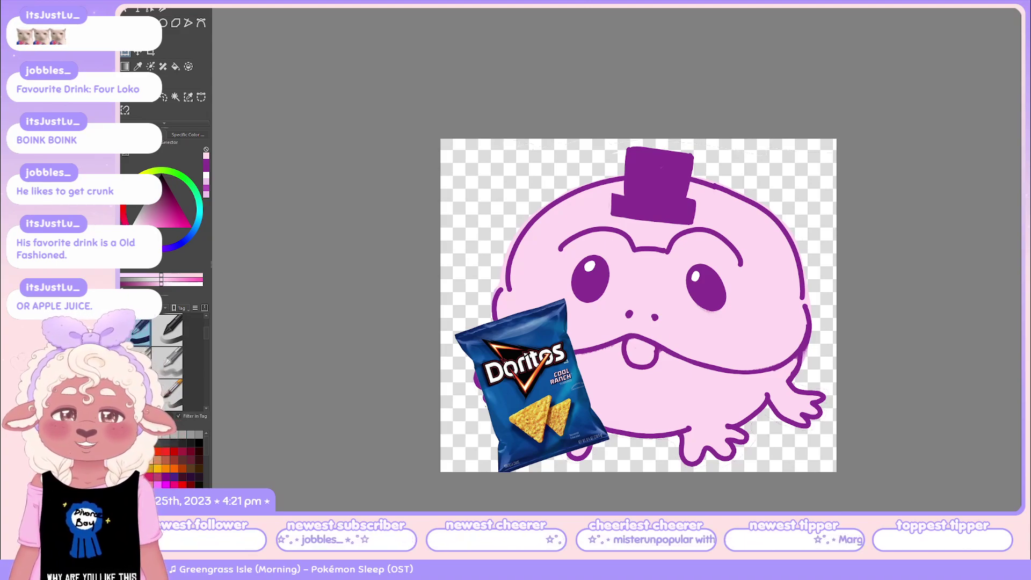
Shift the Doritos bag slightly left, just inside the canvas's left edge and over the frog's arm, and apply the transformation.
{"action": "key", "text": "ctrl+t"}
{"action": "mouse_move", "coordinate": [531, 387]}
{"action": "left_mouse_down"}
{"action": "mouse_move", "coordinate": [513, 366]}
{"action": "mouse_move", "coordinate": [510, 379]}
{"action": "mouse_move", "coordinate": [526, 380]}
{"action": "left_mouse_up"}
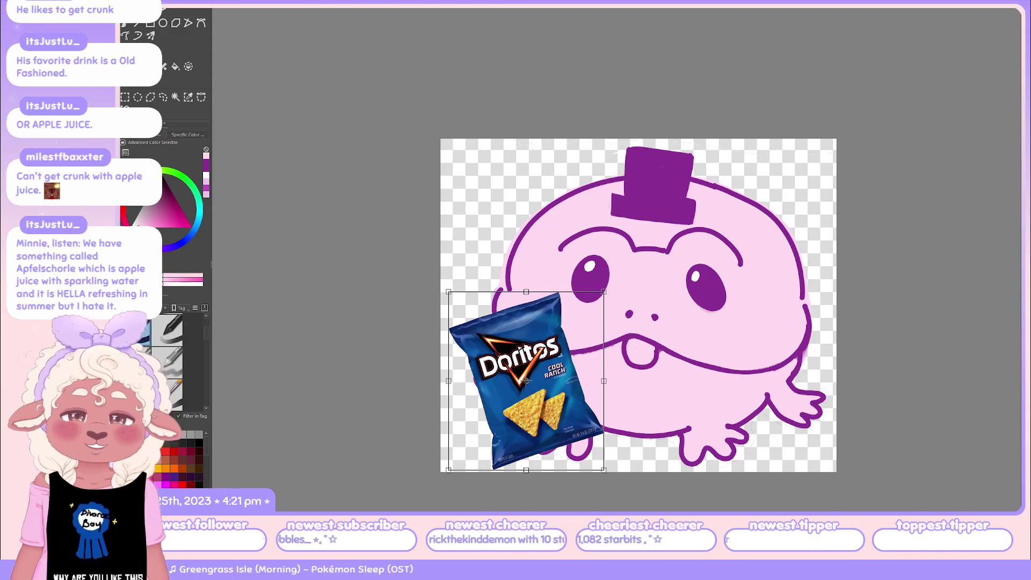
{"action": "left_click_drag", "start_coordinate": [527, 381], "coordinate": [490, 385]}
{"action": "scroll", "coordinate": [671, 411], "scroll_direction": "up", "scroll_amount": 2}
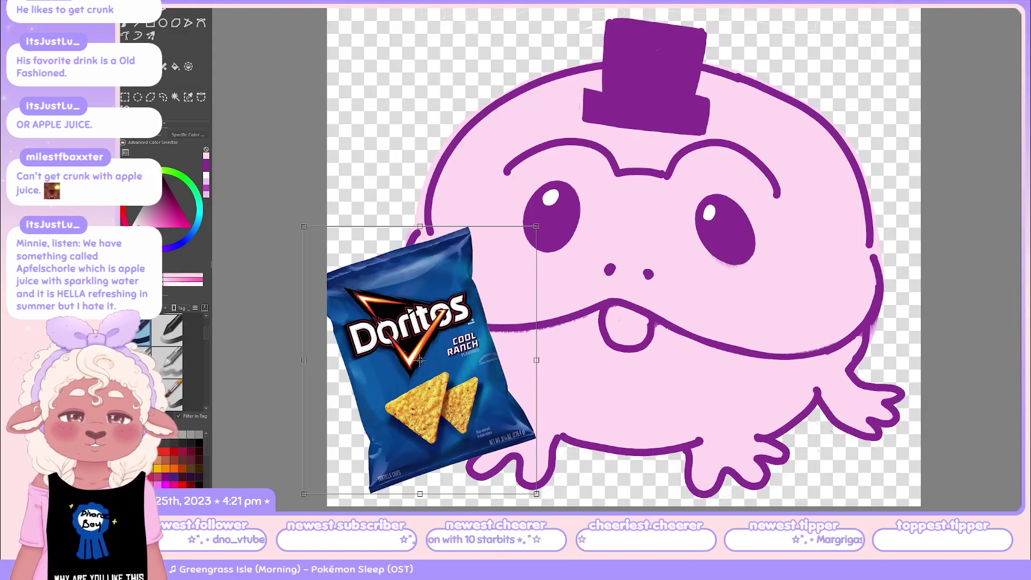
{"action": "scroll", "coordinate": [420, 360], "scroll_direction": "up", "scroll_amount": 2}
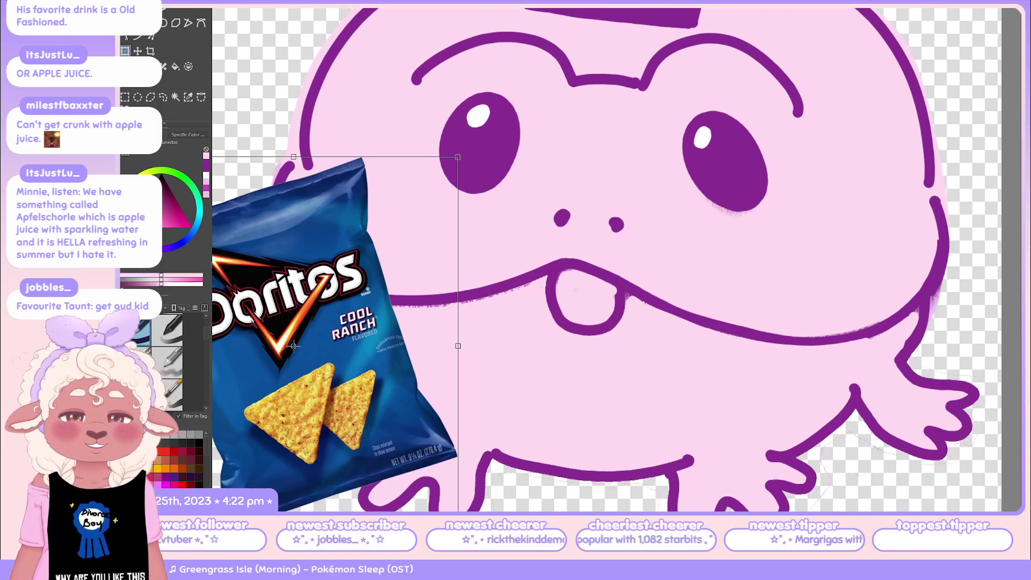
{"action": "scroll", "coordinate": [676, 346], "scroll_direction": "down", "scroll_amount": 1}
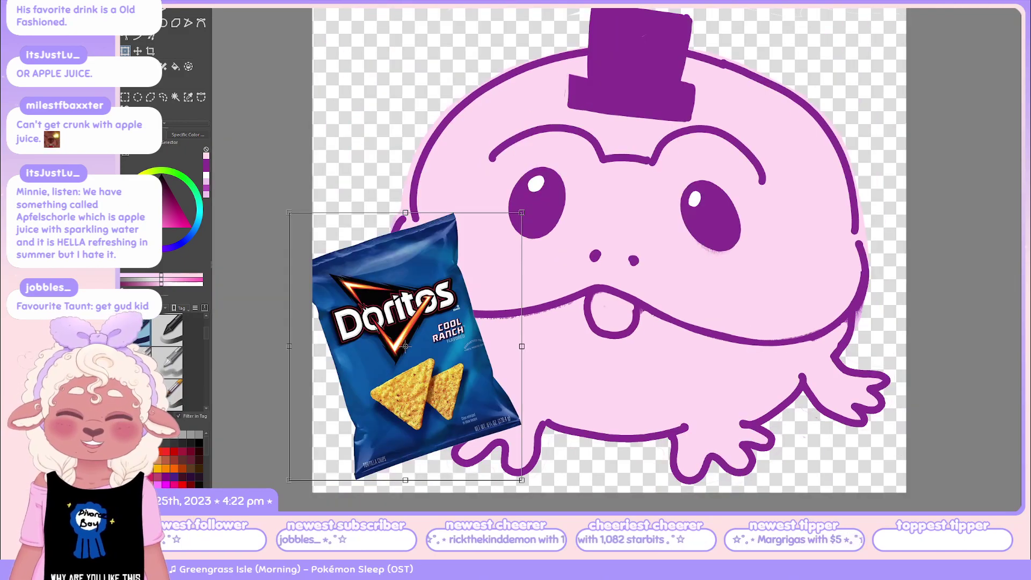
{"action": "scroll", "coordinate": [584, 311], "scroll_direction": "down", "scroll_amount": 1}
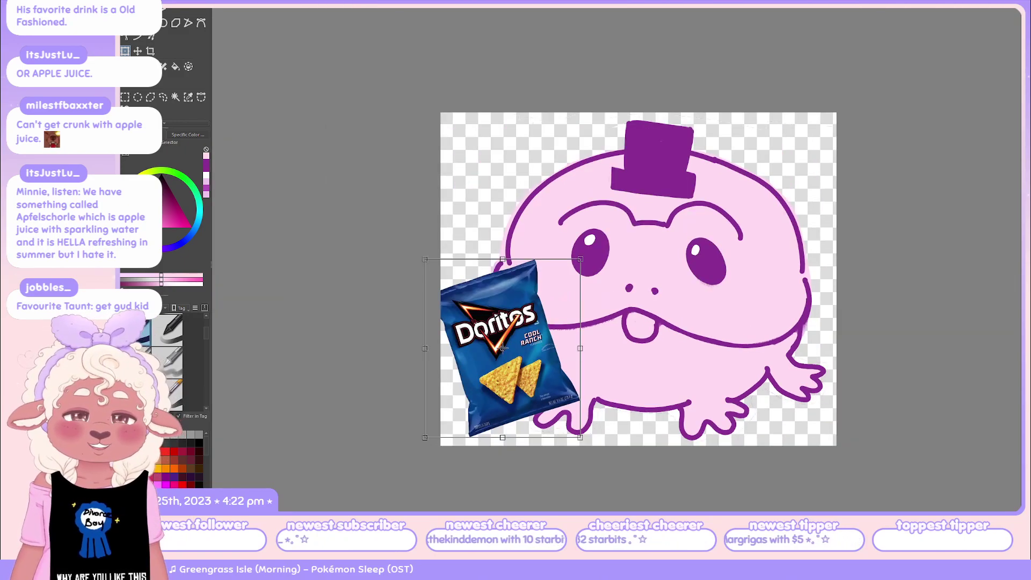
{"action": "scroll", "coordinate": [584, 312], "scroll_direction": "down", "scroll_amount": 1}
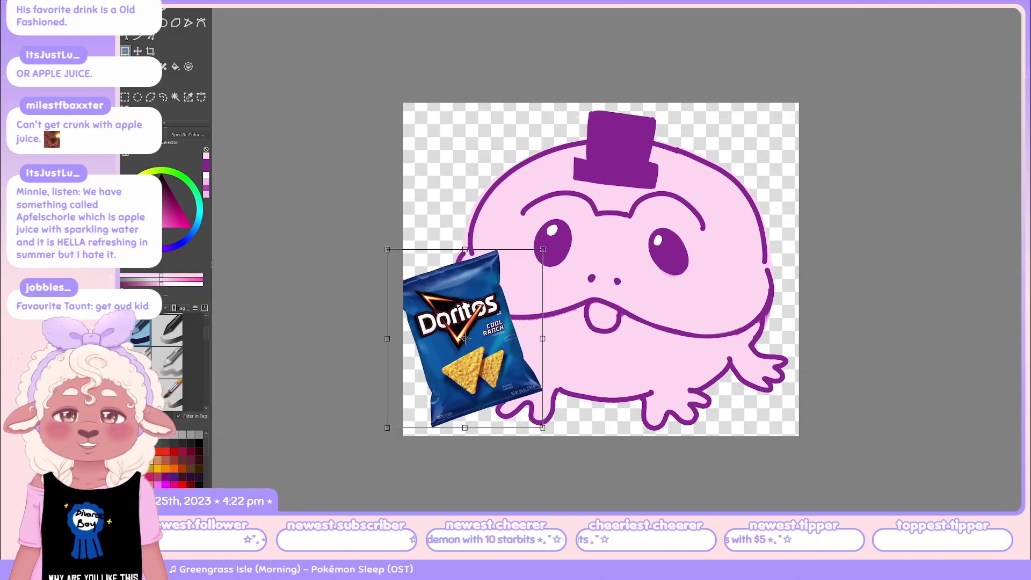
{"action": "scroll", "coordinate": [673, 362], "scroll_direction": "up", "scroll_amount": 1}
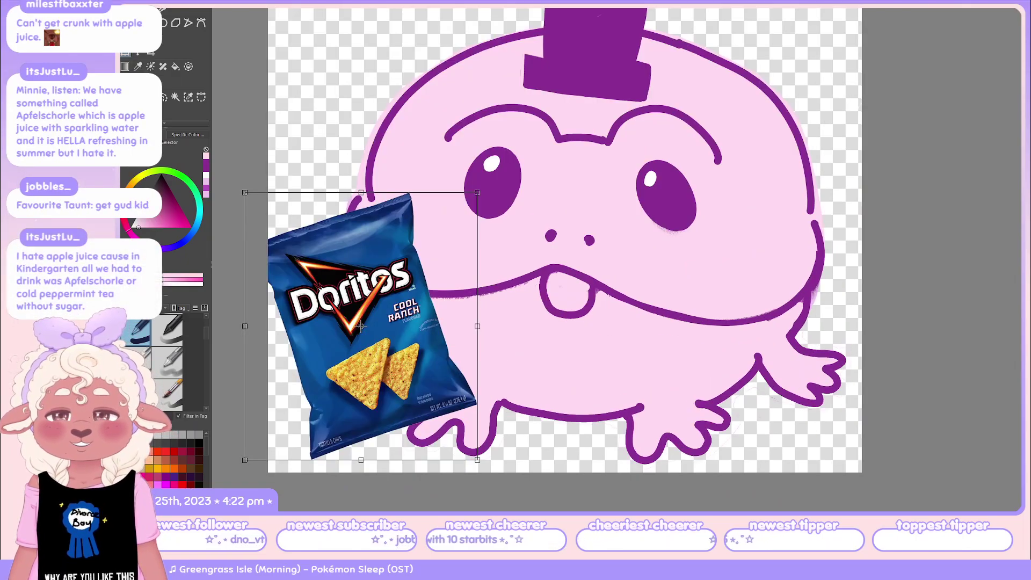
{"action": "left_click_drag", "start_coordinate": [361, 326], "coordinate": [385, 331]}
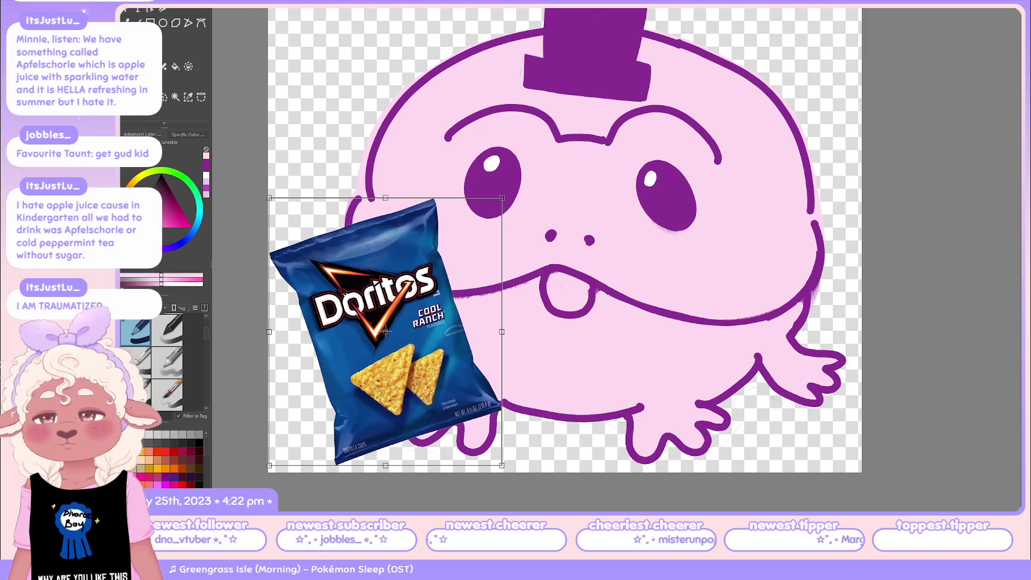
{"action": "key", "text": "Return"}
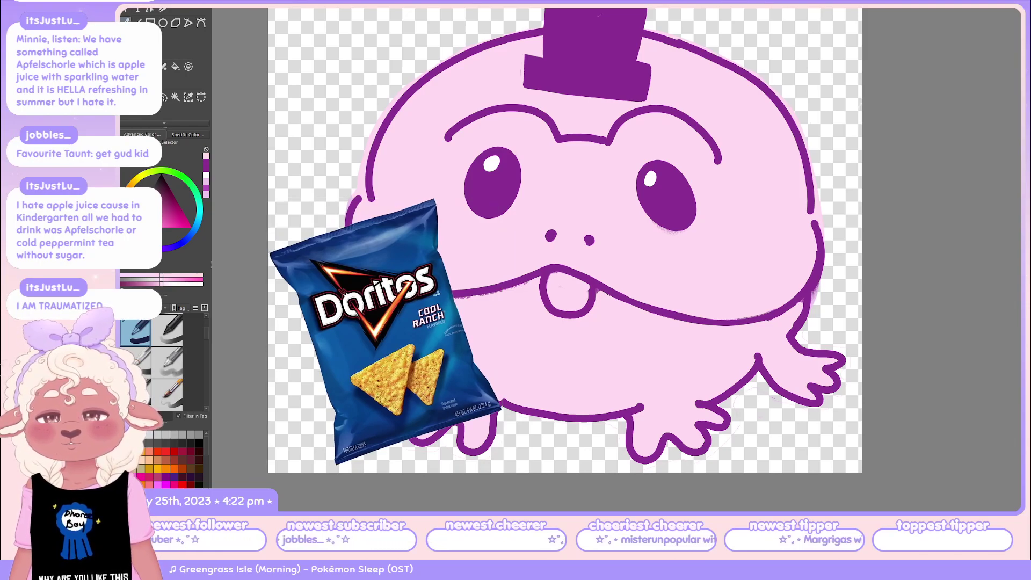
{"action": "scroll", "coordinate": [664, 137], "scroll_direction": "down", "scroll_amount": 2}
{"action": "left_click_drag", "start_coordinate": [703, 182], "coordinate": [714, 222]}
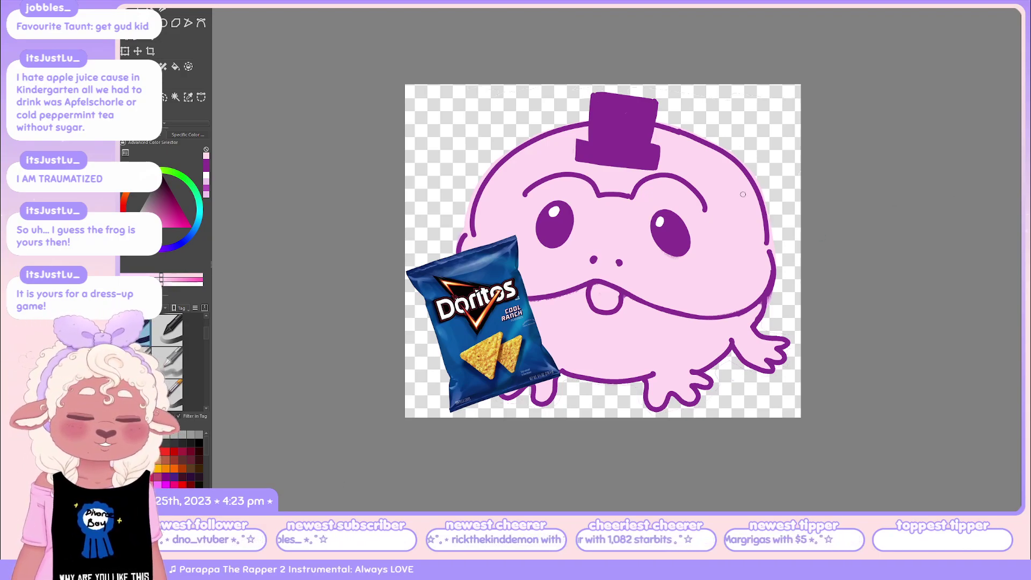
{"action": "scroll", "coordinate": [743, 194], "scroll_direction": "up", "scroll_amount": 2}
{"action": "scroll", "coordinate": [688, 189], "scroll_direction": "down", "scroll_amount": 2}
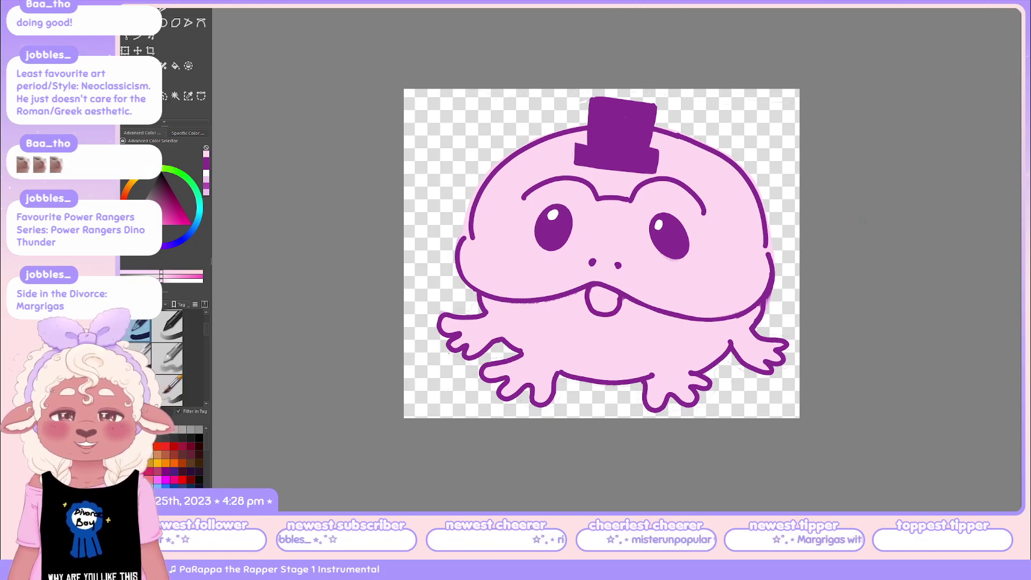
{"action": "scroll", "coordinate": [578, 236], "scroll_direction": "up", "scroll_amount": 4}
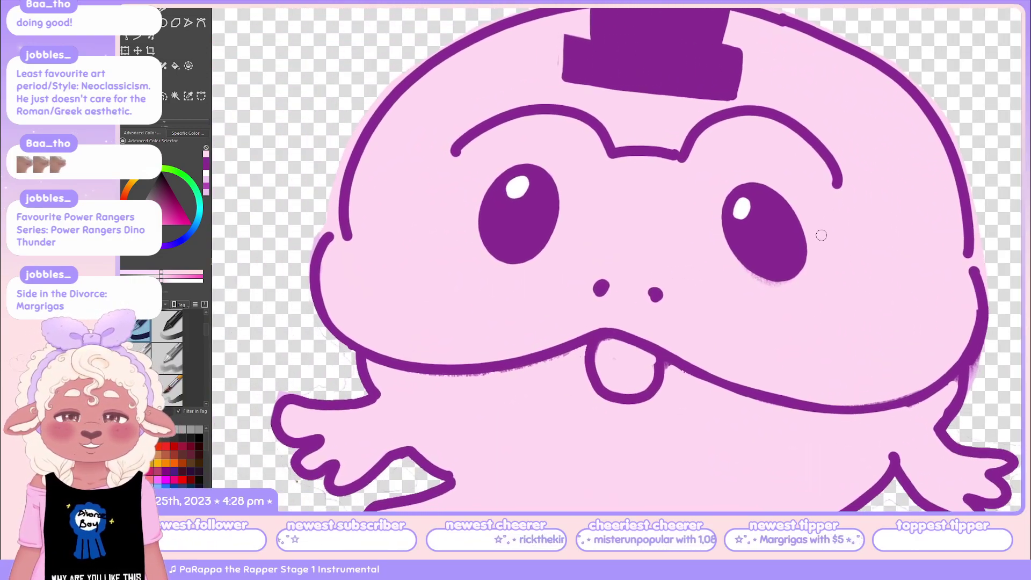
{"action": "scroll", "coordinate": [821, 235], "scroll_direction": "down", "scroll_amount": 2}
{"action": "scroll", "coordinate": [851, 224], "scroll_direction": "up", "scroll_amount": 1}
{"action": "scroll", "coordinate": [757, 238], "scroll_direction": "down", "scroll_amount": 3}
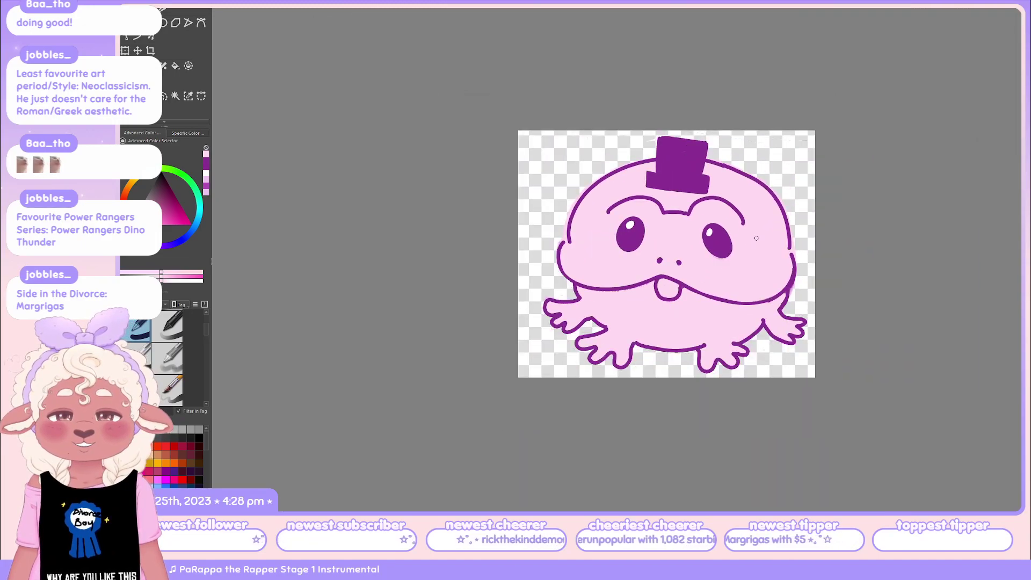
{"action": "scroll", "coordinate": [756, 237], "scroll_direction": "up", "scroll_amount": 1}
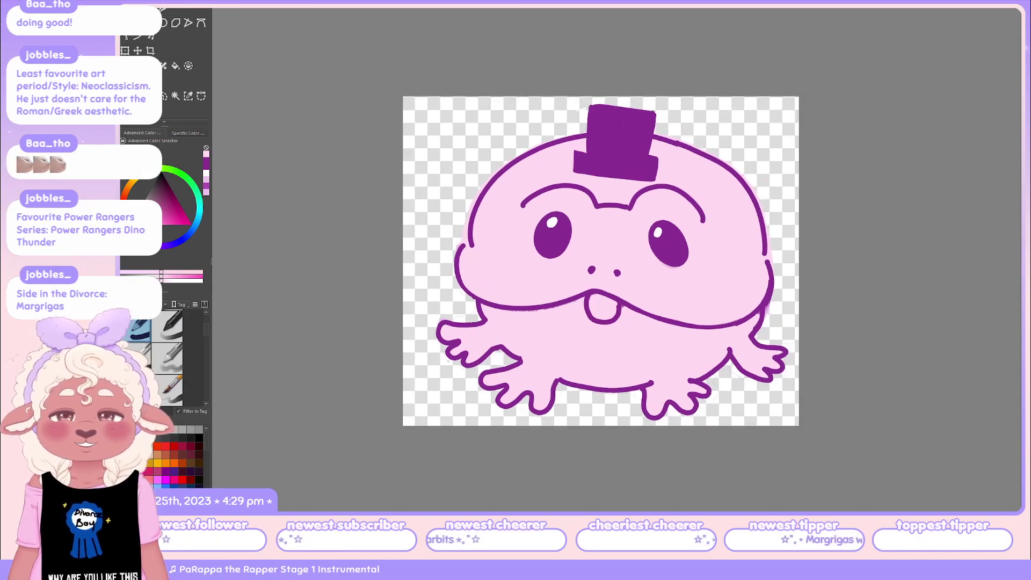
Undo the purple top hat so that only the plain frog is left on the transparent canvas.
{"action": "key", "text": "ctrl+z"}
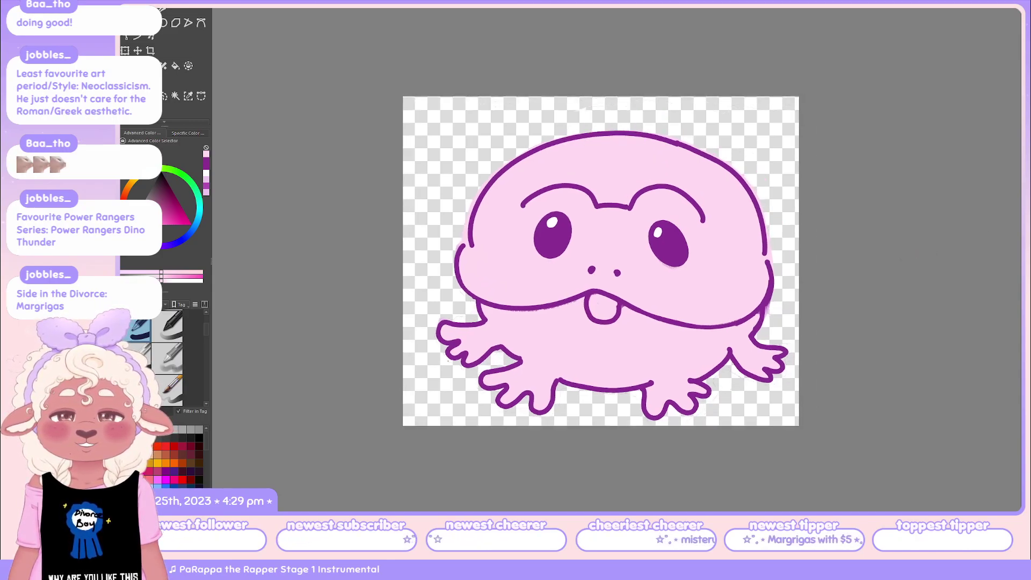
{"action": "key", "text": "ctrl+v"}
{"action": "key", "text": "ctrl+shift+z"}
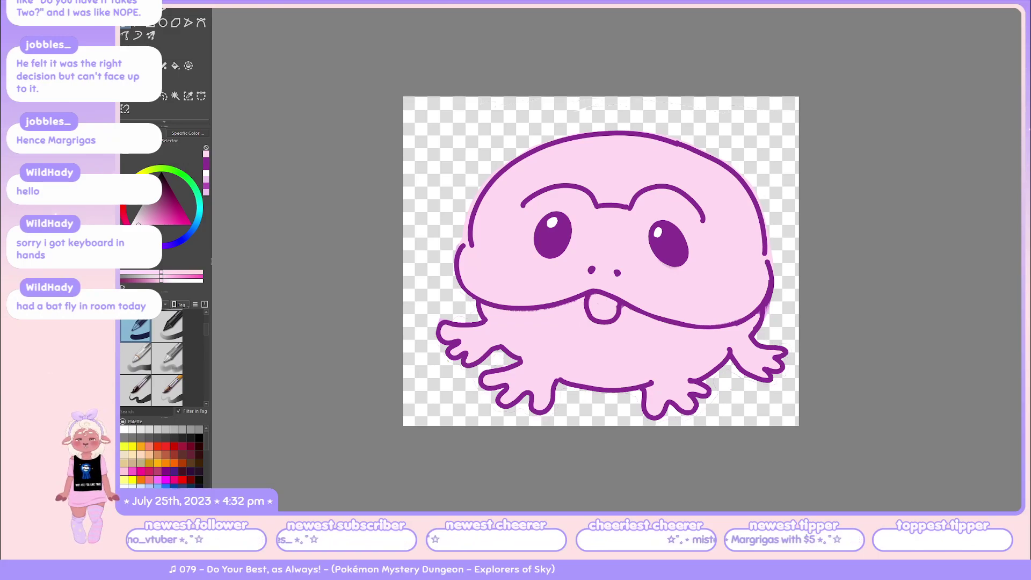
{"action": "scroll", "coordinate": [836, 253], "scroll_direction": "up", "scroll_amount": 2}
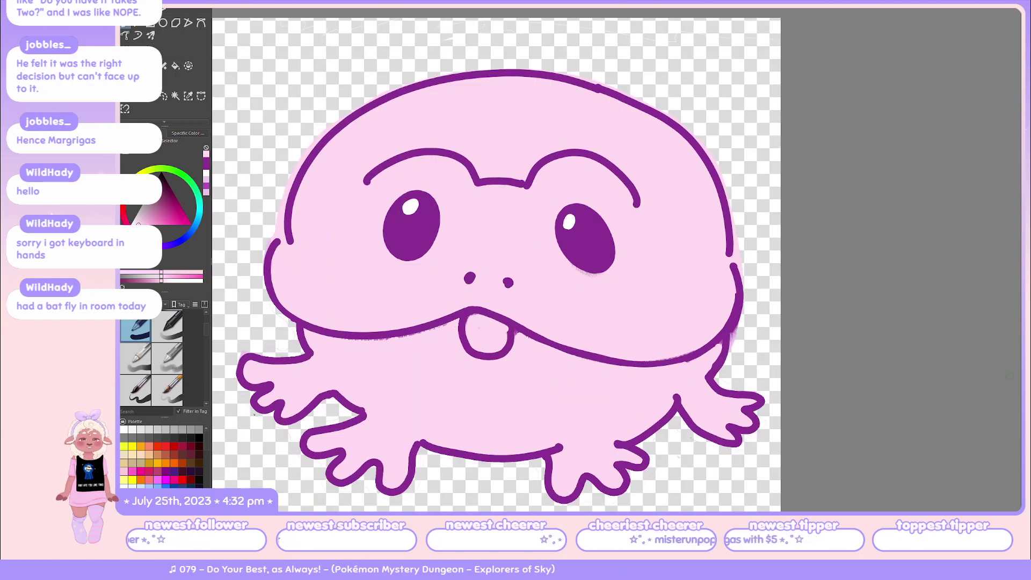
{"action": "scroll", "coordinate": [653, 371], "scroll_direction": "down", "scroll_amount": 3}
{"action": "scroll", "coordinate": [654, 371], "scroll_direction": "up", "scroll_amount": 4}
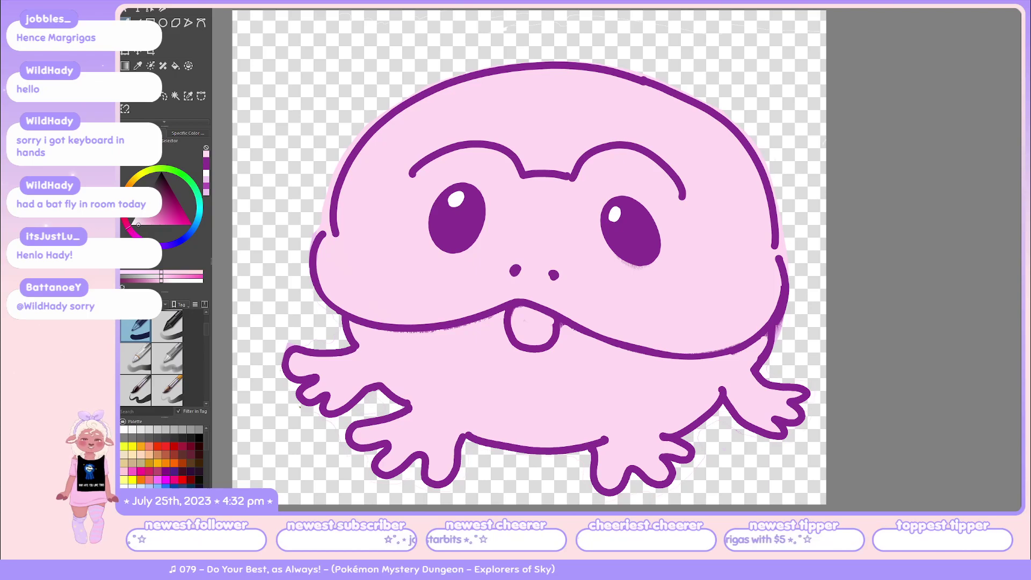
{"action": "left_click_drag", "start_coordinate": [806, 291], "coordinate": [863, 295]}
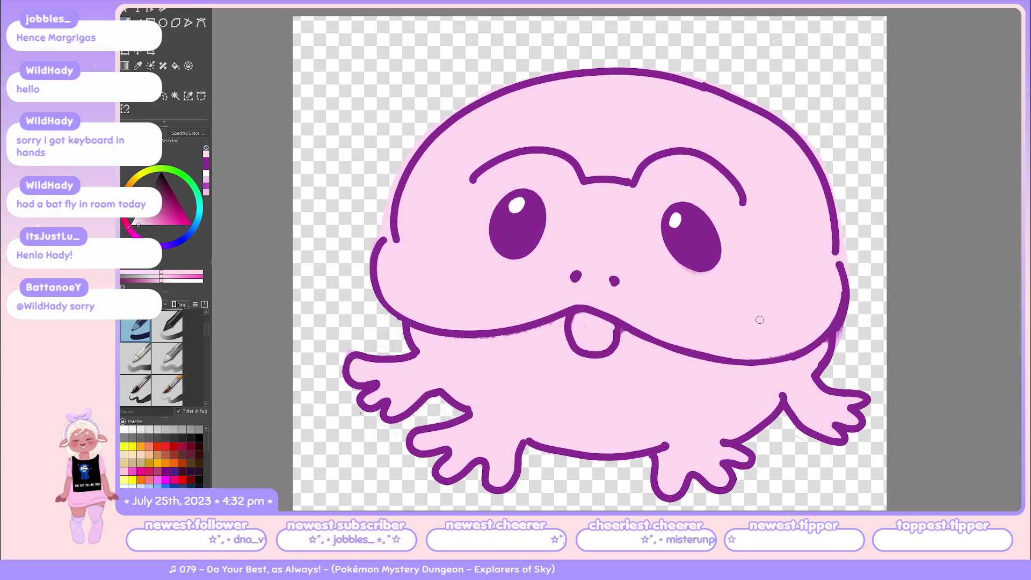
{"action": "left_click_drag", "start_coordinate": [753, 348], "coordinate": [750, 345]}
{"action": "scroll", "coordinate": [747, 331], "scroll_direction": "down", "scroll_amount": 3}
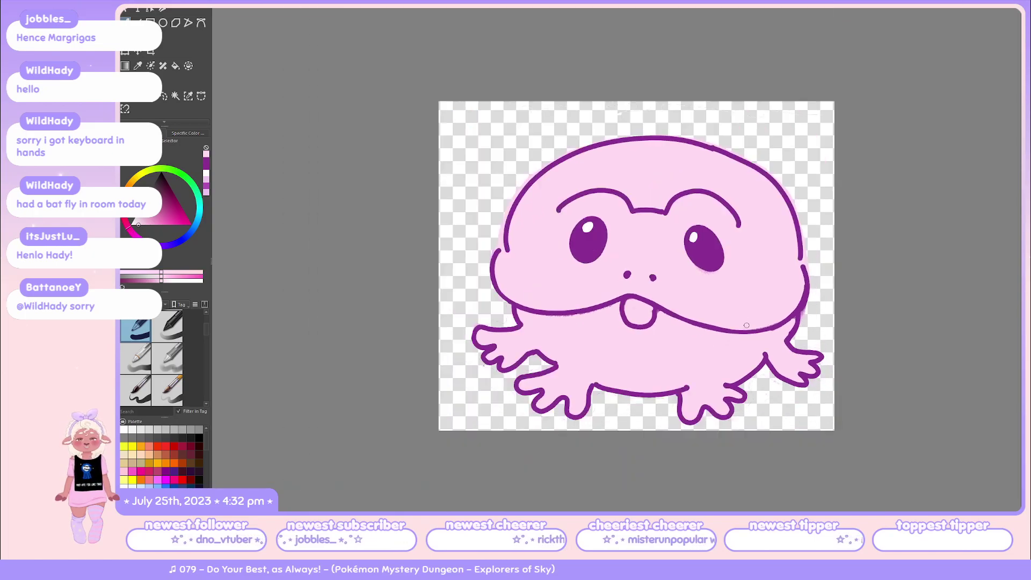
{"action": "left_click_drag", "start_coordinate": [715, 299], "coordinate": [702, 287]}
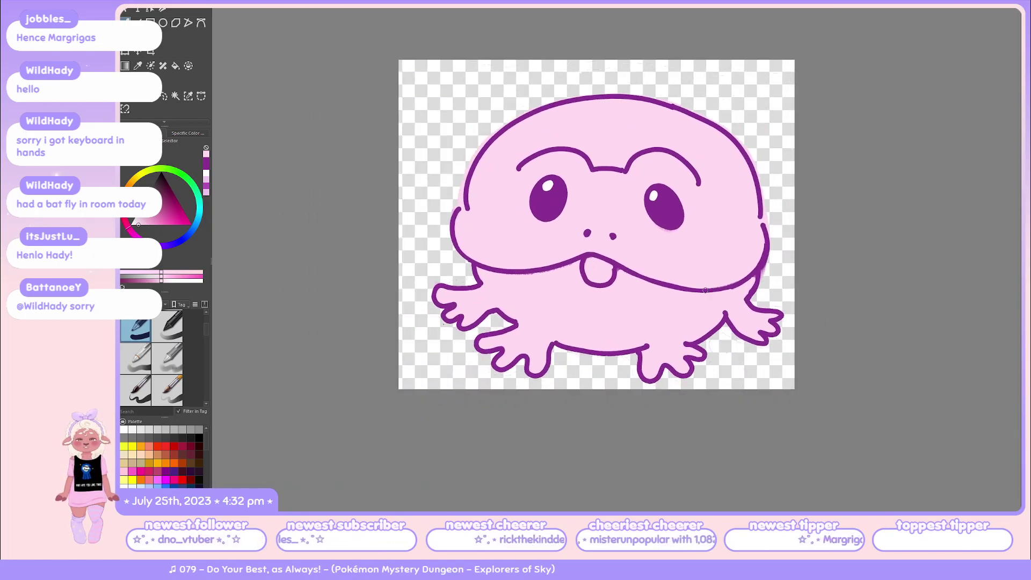
{"action": "left_click_drag", "start_coordinate": [659, 250], "coordinate": [659, 260]}
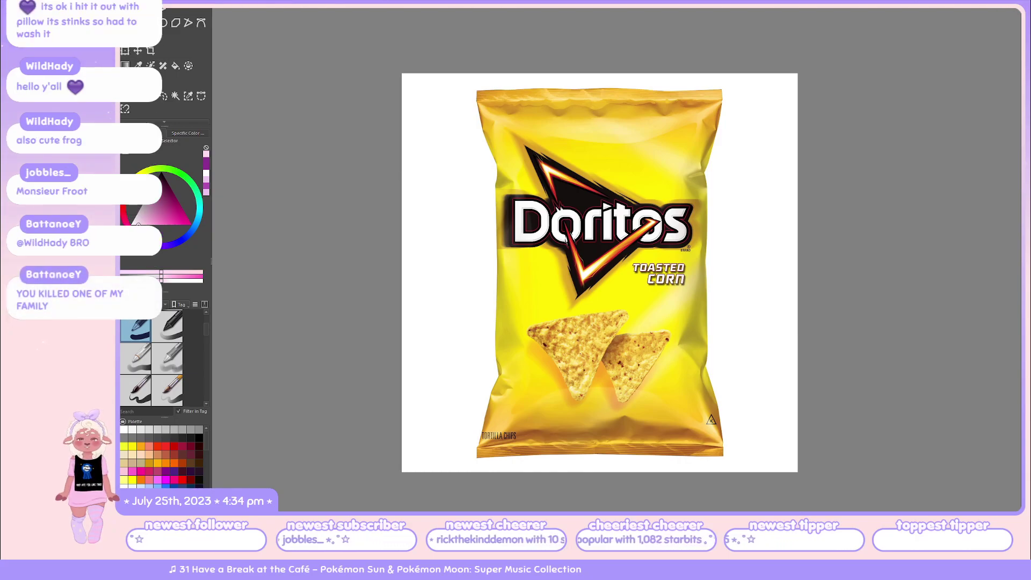
Switch to the cow illustration and take the frog drawing off the cow's muzzle.
{"action": "key", "text": "ctrl+Tab"}
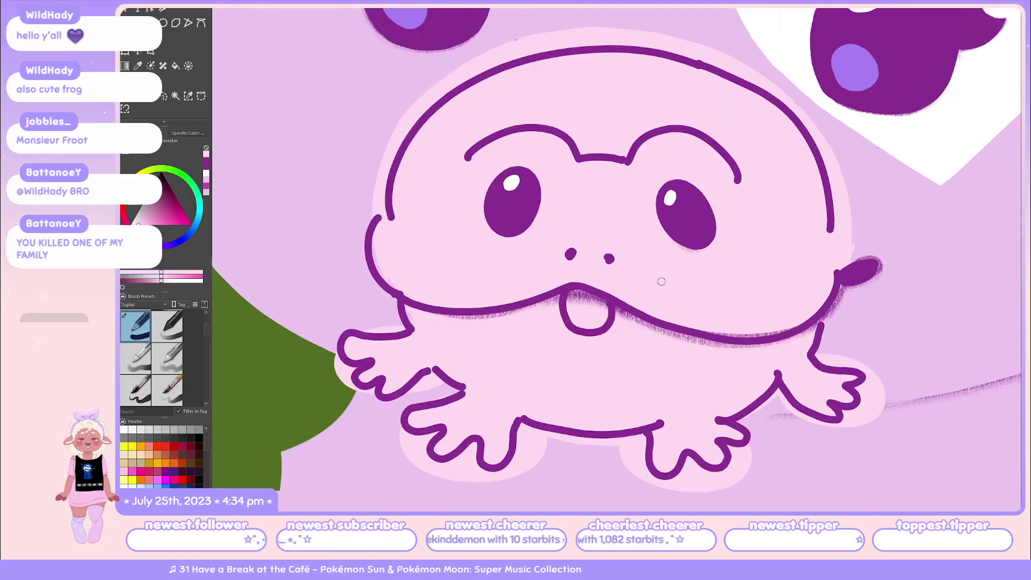
{"action": "scroll", "coordinate": [676, 263], "scroll_direction": "down", "scroll_amount": 2}
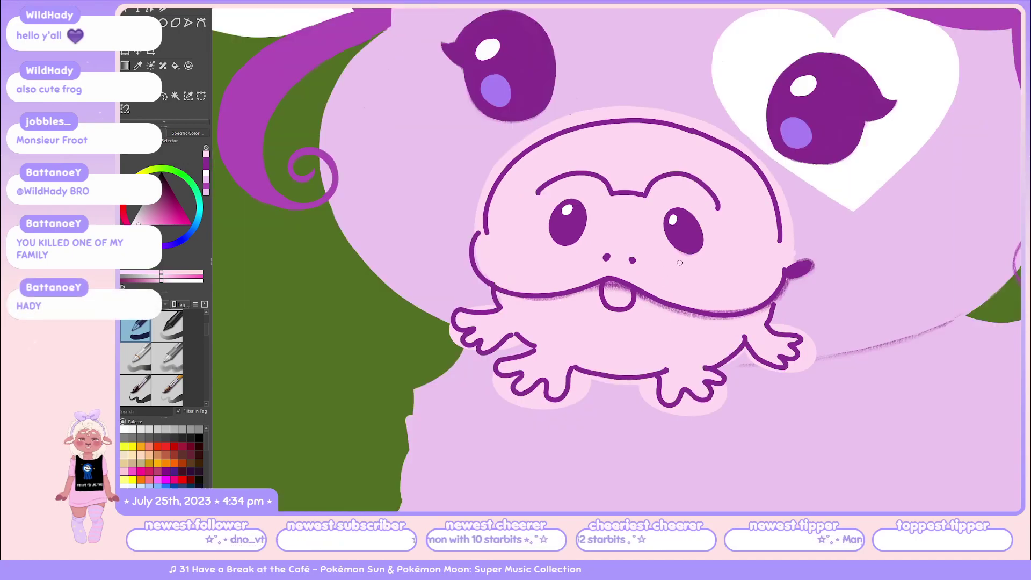
{"action": "left_click_drag", "start_coordinate": [699, 258], "coordinate": [640, 263]}
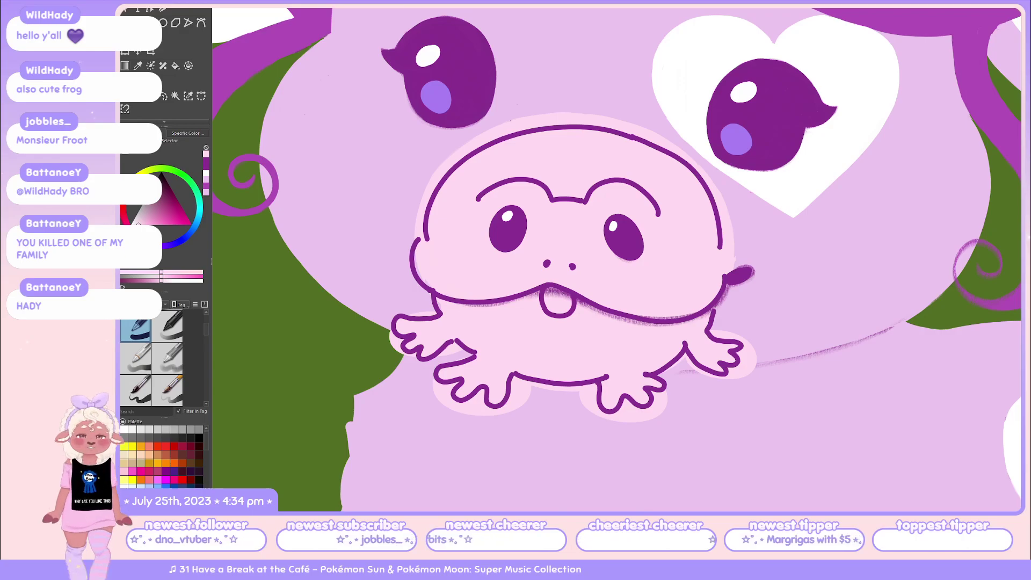
{"action": "scroll", "coordinate": [698, 256], "scroll_direction": "down", "scroll_amount": 1}
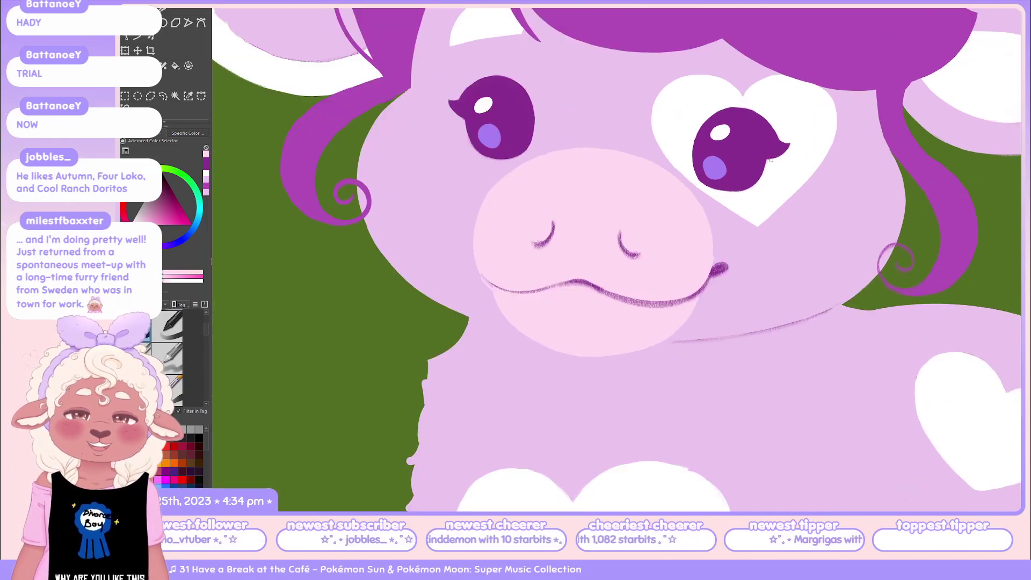
{"action": "left_click_drag", "start_coordinate": [775, 142], "coordinate": [666, 183]}
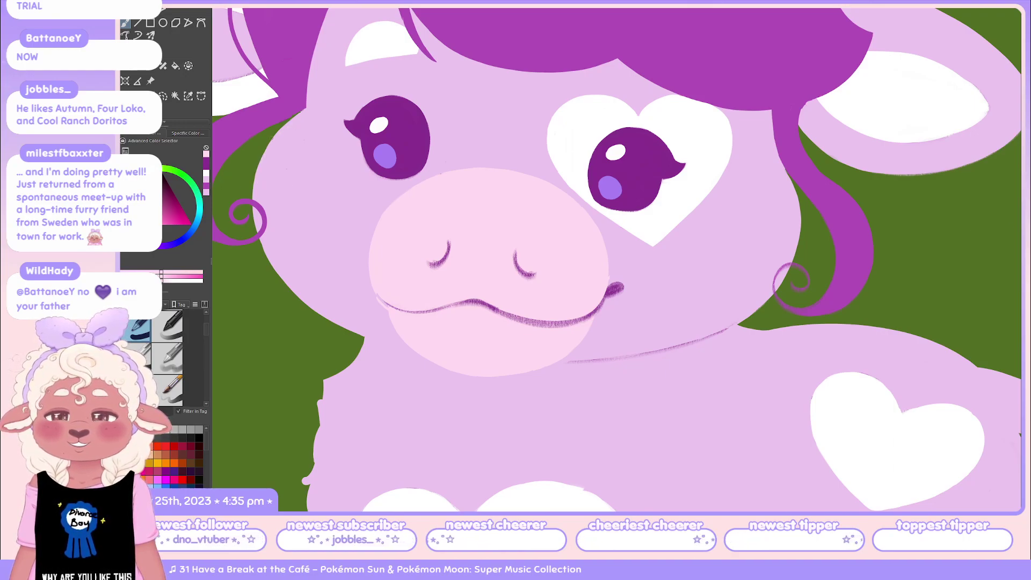
{"action": "scroll", "coordinate": [175, 456], "scroll_direction": "down", "scroll_amount": 2}
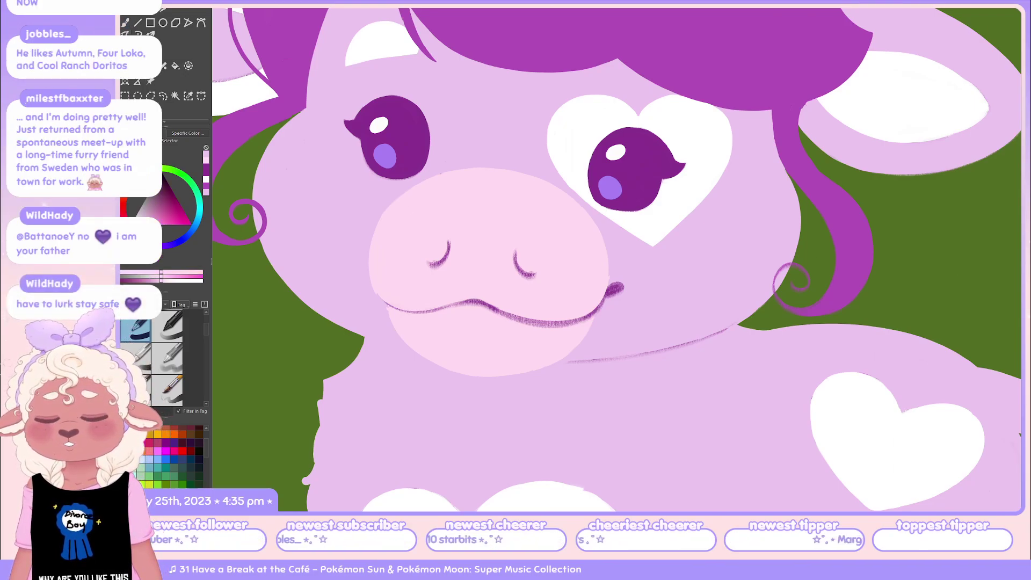
{"action": "key", "text": "b"}
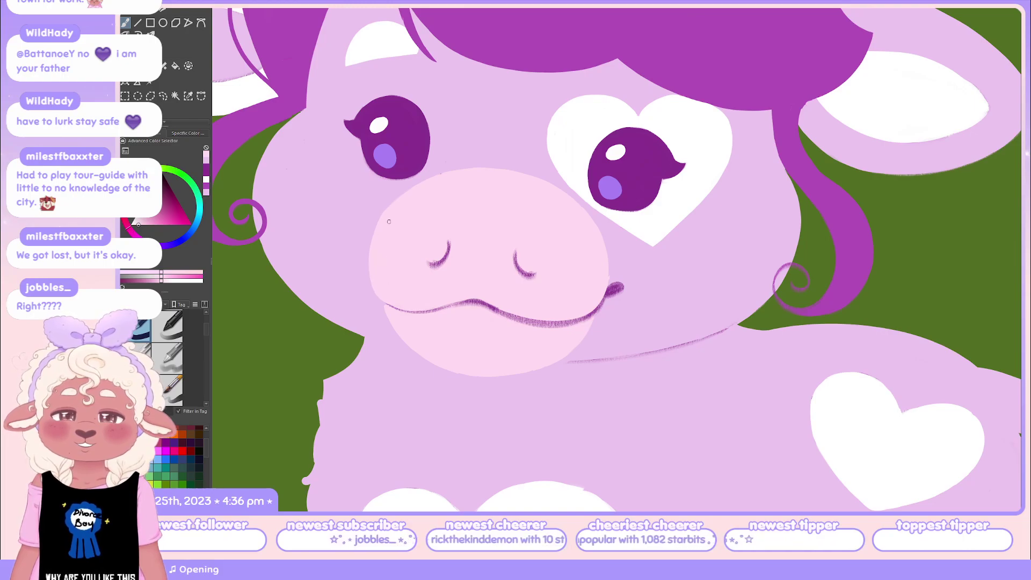
{"action": "mouse_move", "coordinate": [368, 293]}
{"action": "left_mouse_down"}
{"action": "mouse_move", "coordinate": [372, 242]}
{"action": "mouse_move", "coordinate": [370, 290]}
{"action": "mouse_move", "coordinate": [384, 292]}
{"action": "mouse_move", "coordinate": [372, 254]}
{"action": "mouse_move", "coordinate": [369, 288]}
{"action": "mouse_move", "coordinate": [370, 253]}
{"action": "left_mouse_up"}
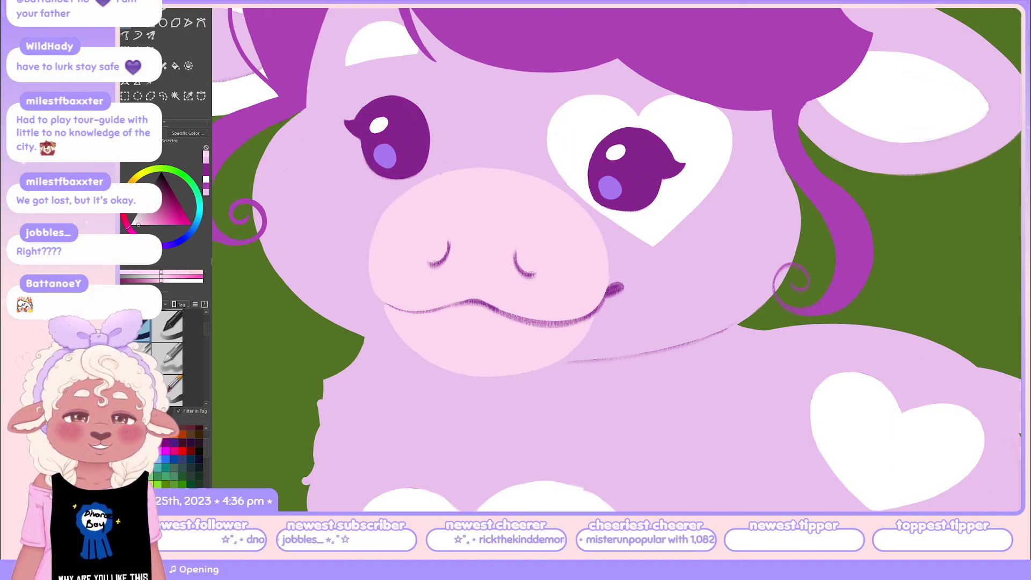
{"action": "left_click_drag", "start_coordinate": [356, 200], "coordinate": [440, 201]}
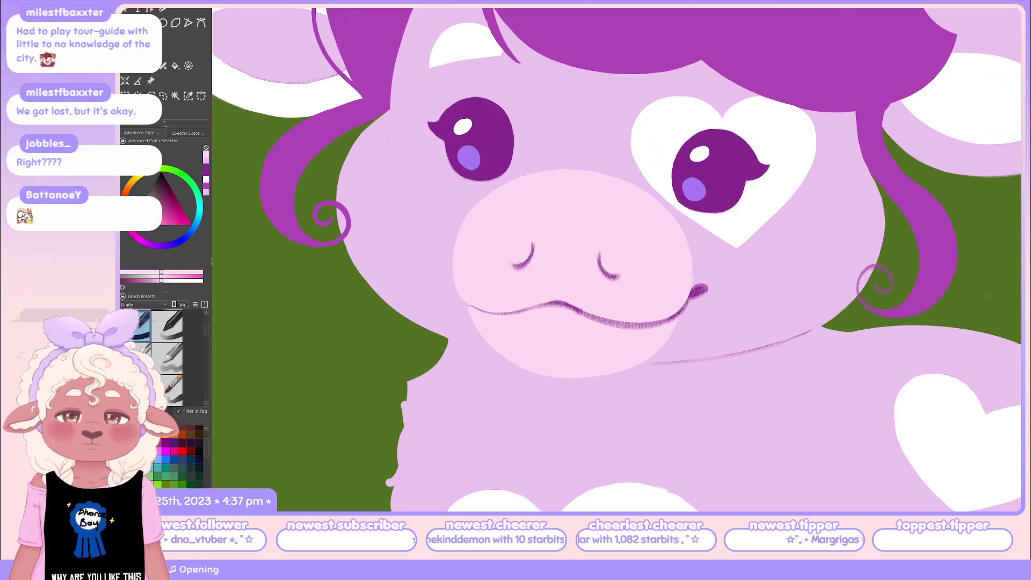